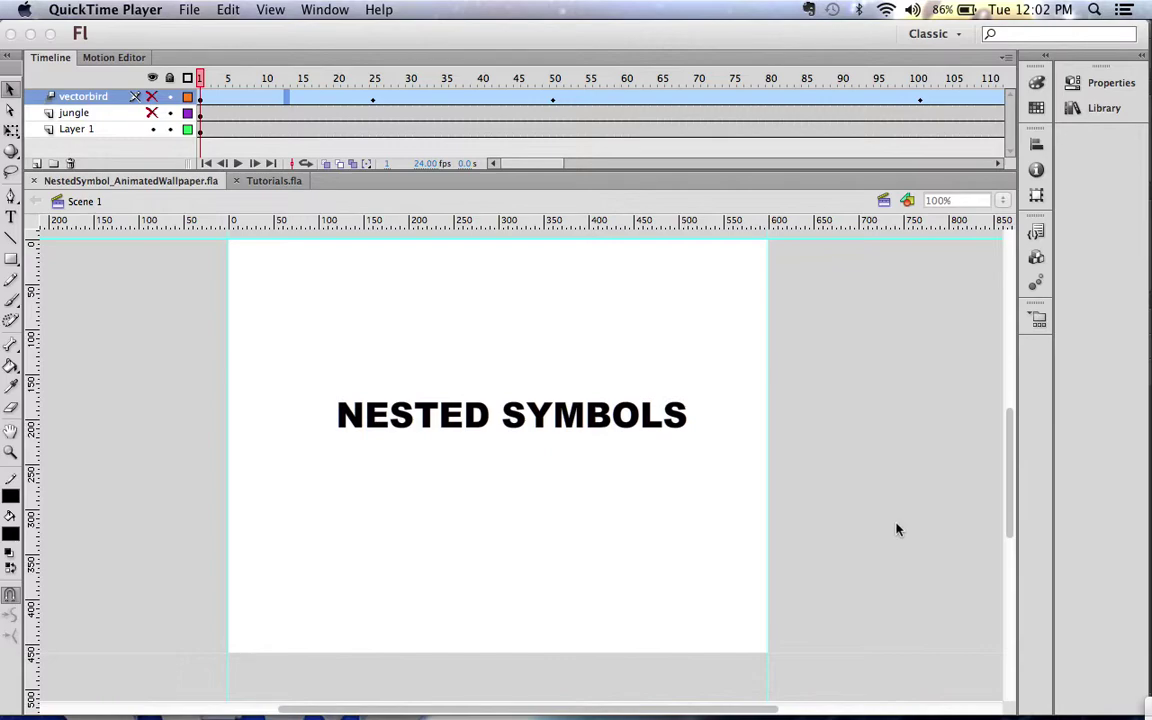
# Step: Make the hidden jungle and vectorbird layers visible on the stage
pyautogui.click(152, 114)
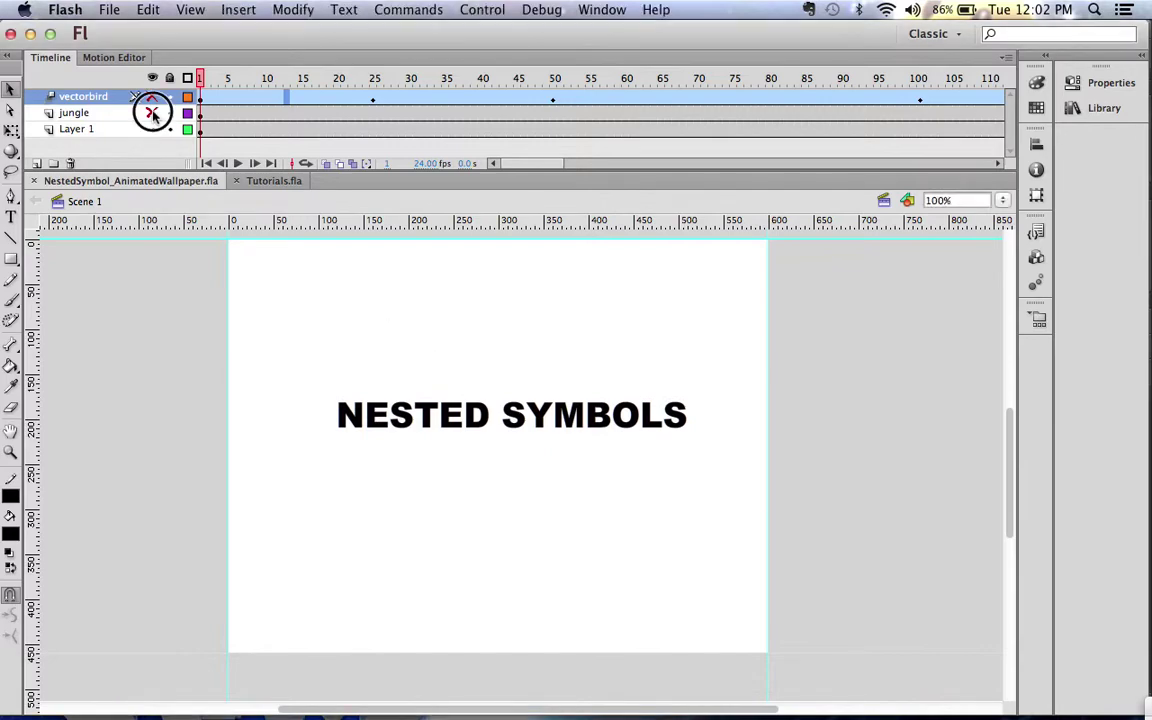
pyautogui.click(152, 113)
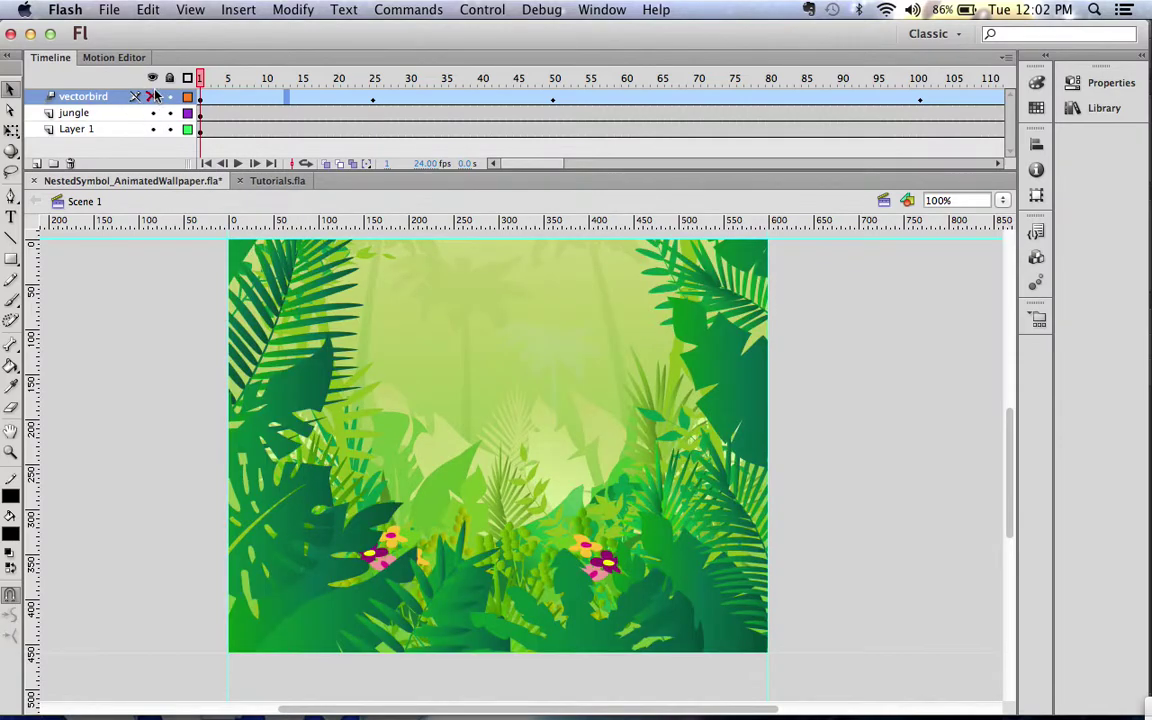
pyautogui.click(153, 96)
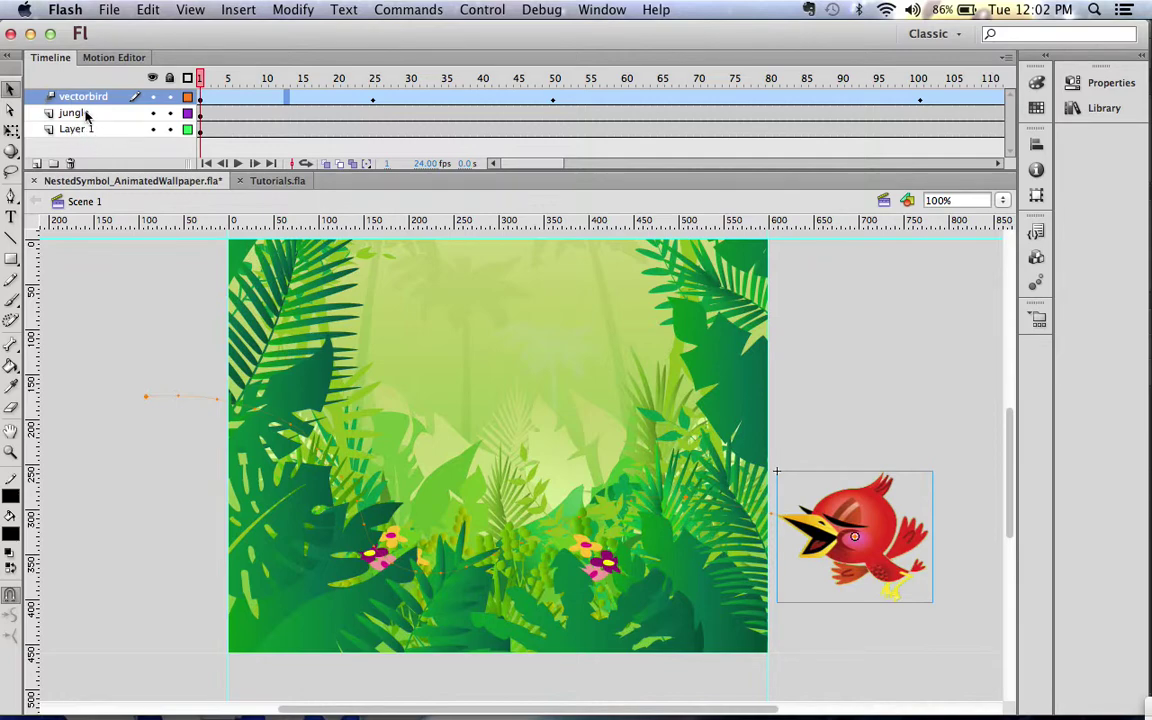
# Step: Examine which artwork the jungle and vectorbird layers each hold by toggling their visibility and selecting them
pyautogui.click(86, 115)
pyautogui.click(152, 116)
pyautogui.click(152, 116)
pyautogui.click(153, 98)
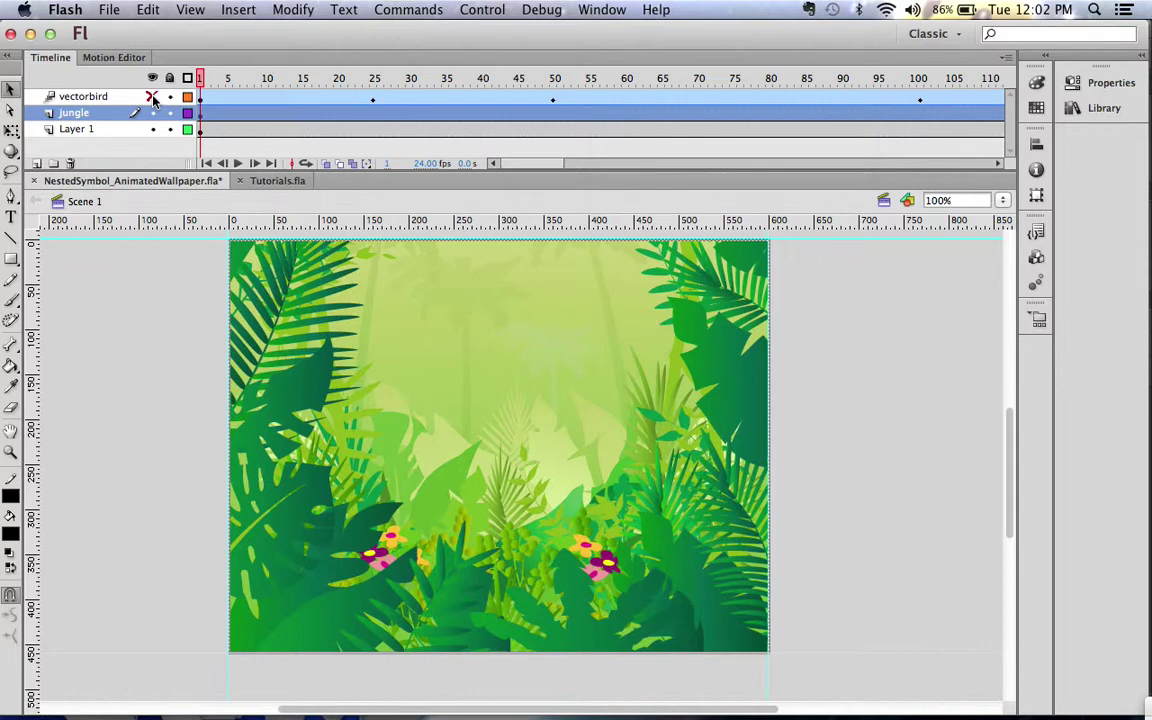
pyautogui.click(152, 98)
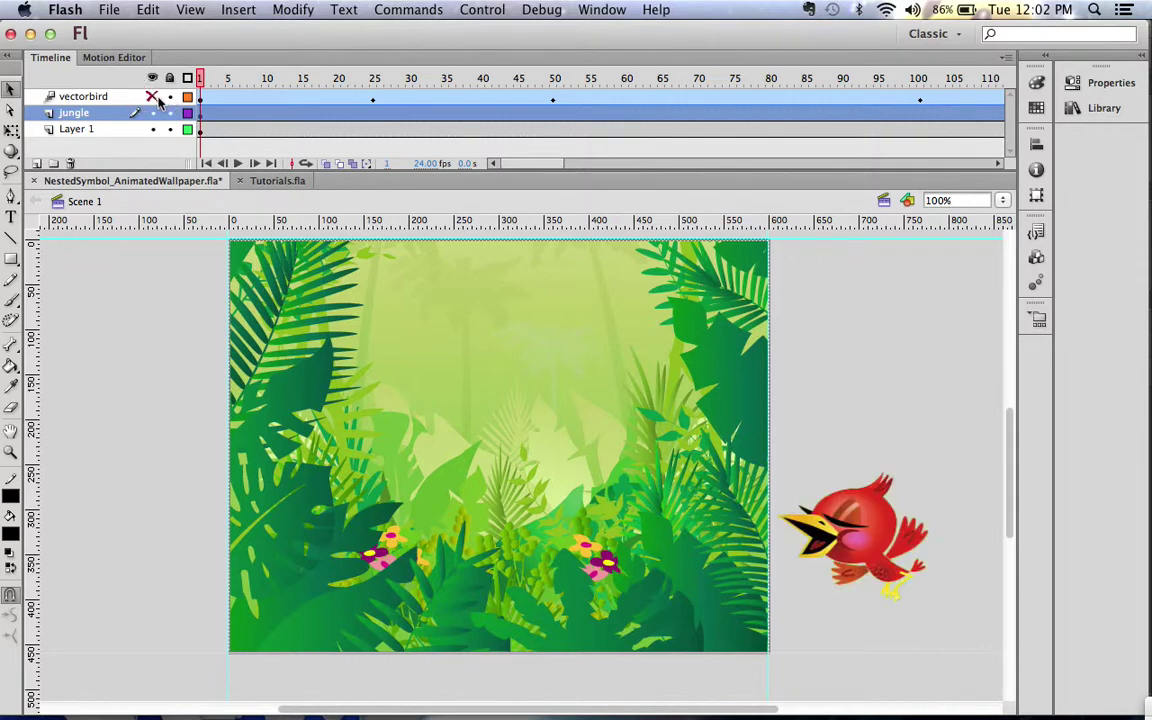
pyautogui.click(153, 97)
pyautogui.click(88, 97)
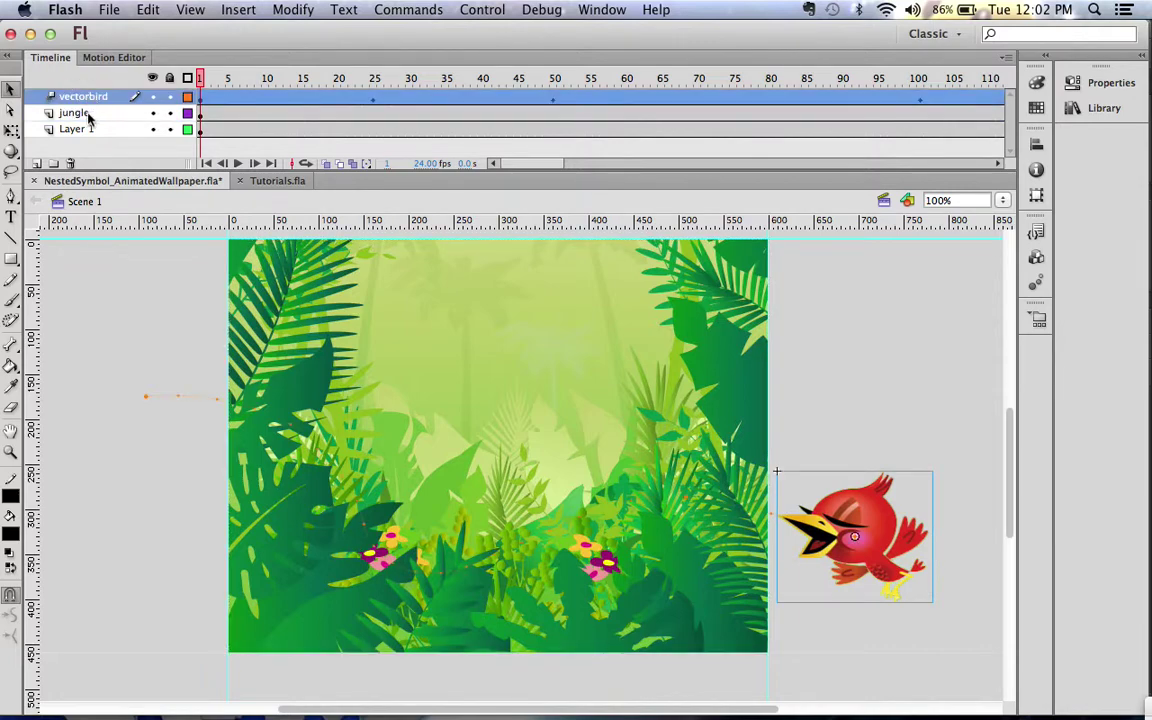
pyautogui.click(84, 112)
pyautogui.click(88, 97)
pyautogui.click(90, 113)
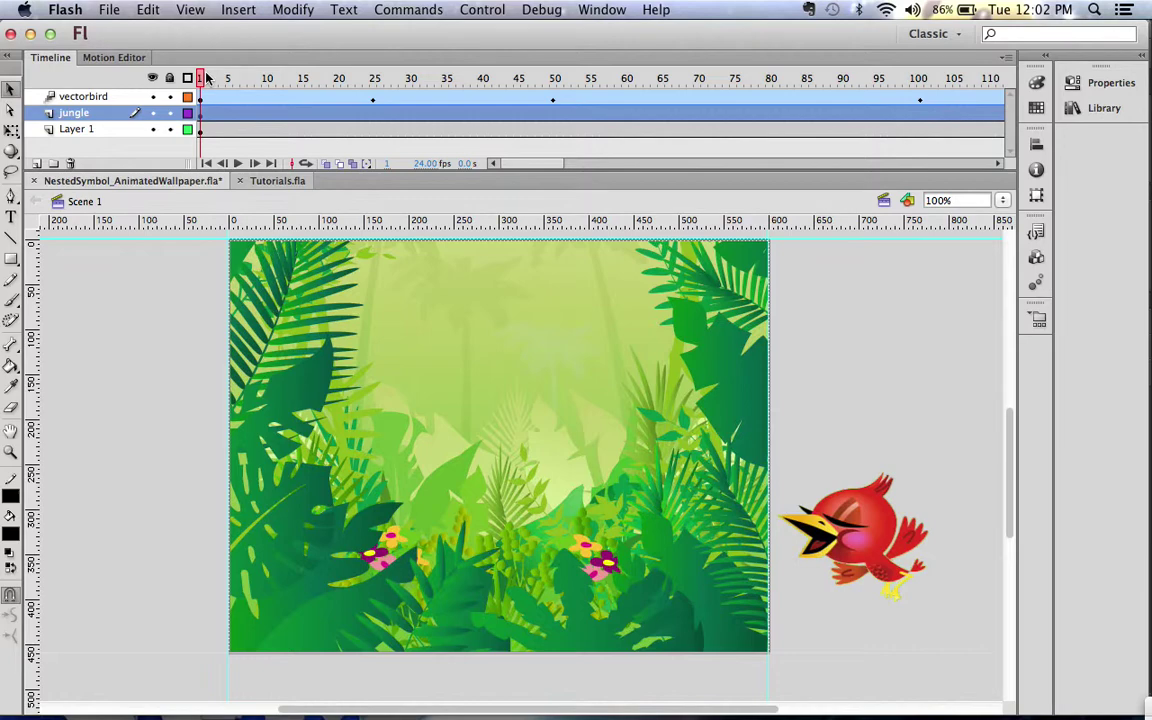
# Step: Preview the bird's flight by testing the movie in Flash Professional, and close the preview with the playhead at frame 1
pyautogui.click(251, 99)
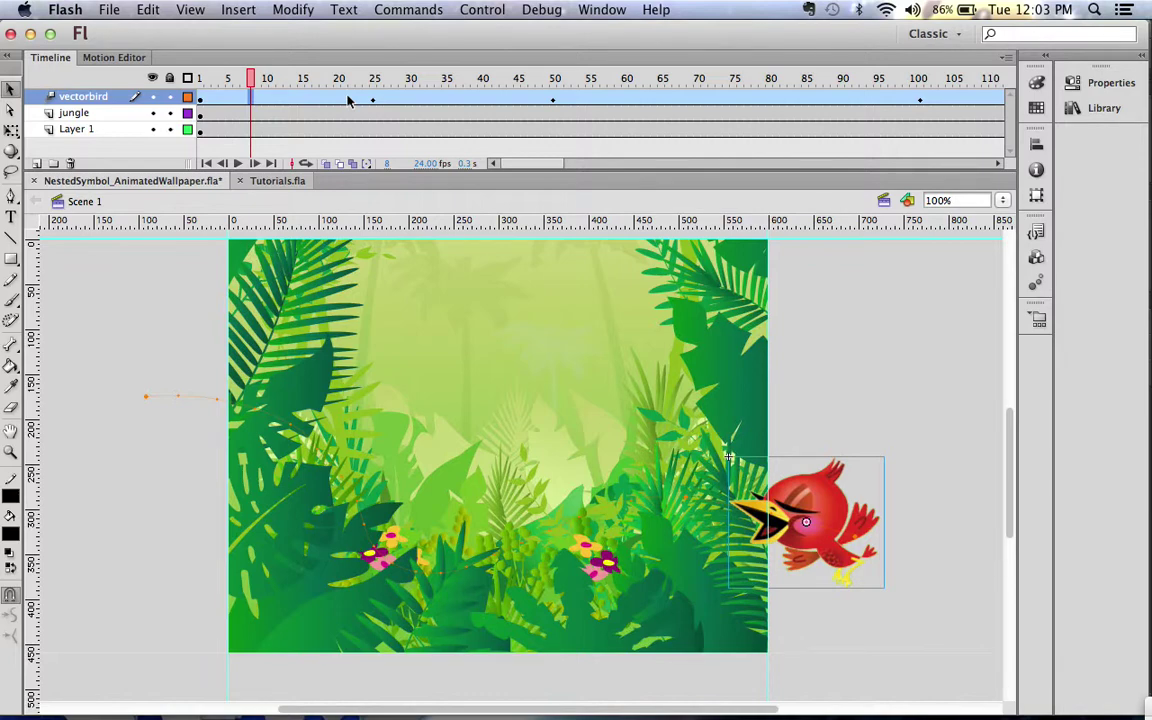
pyautogui.moveTo(250, 78); pyautogui.dragTo(199, 77)
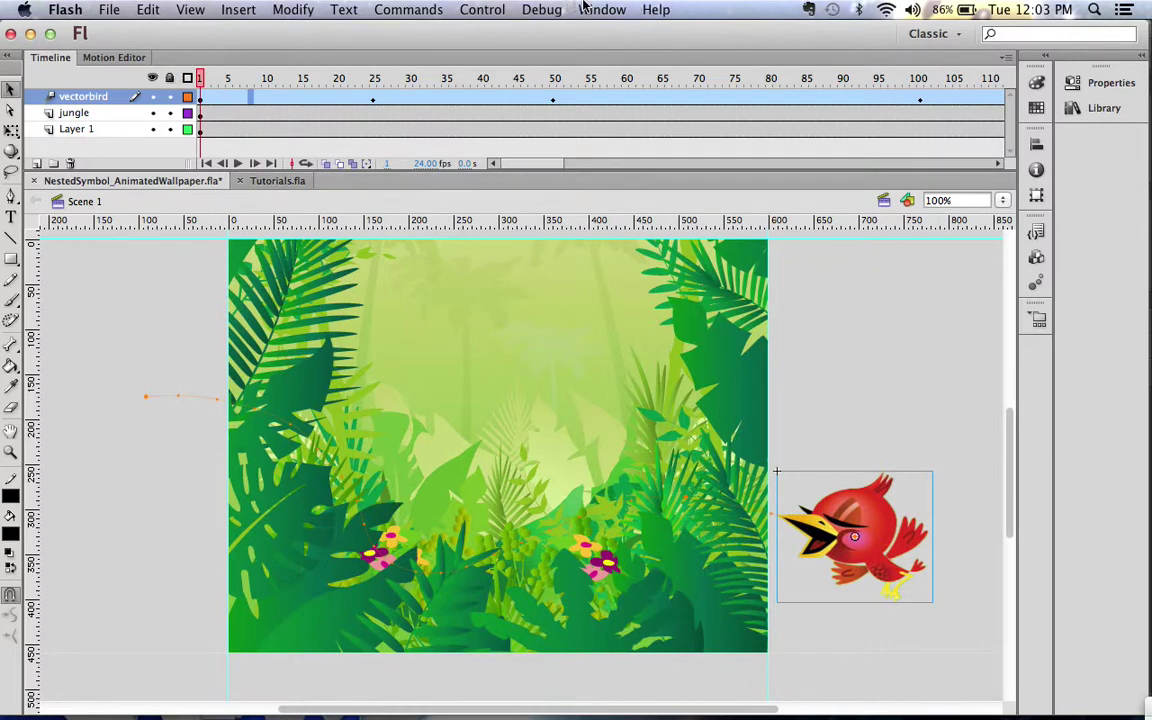
pyautogui.click(482, 9)
pyautogui.moveTo(568, 146)
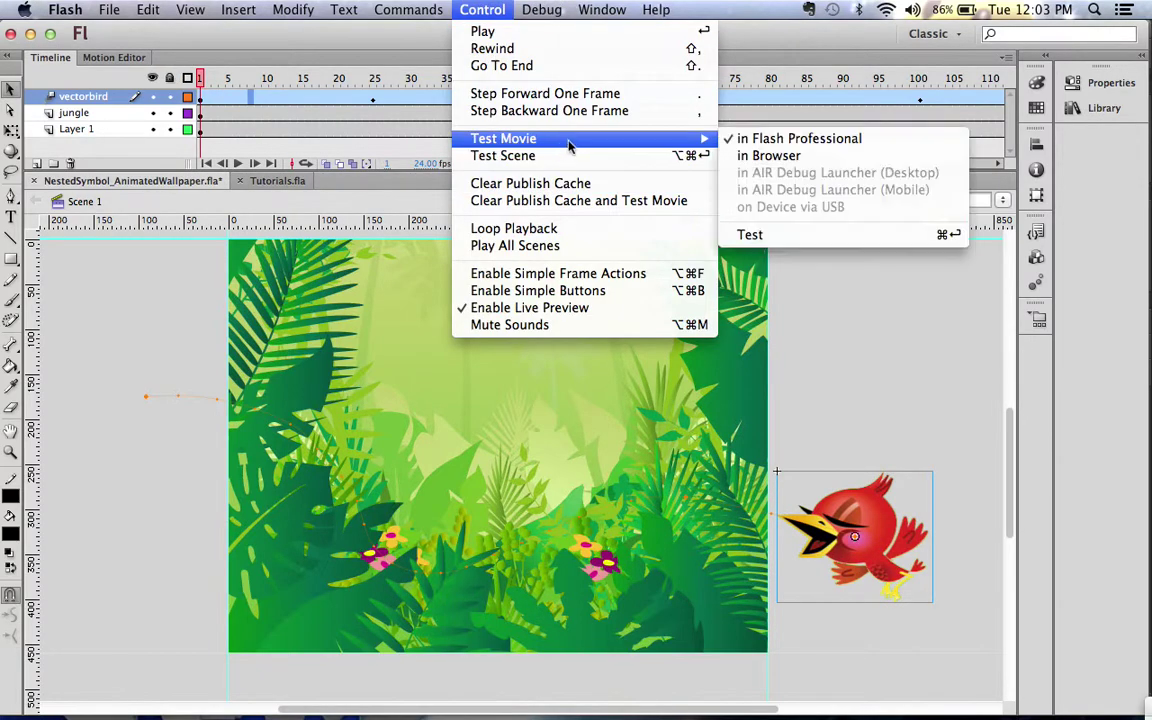
pyautogui.click(775, 147)
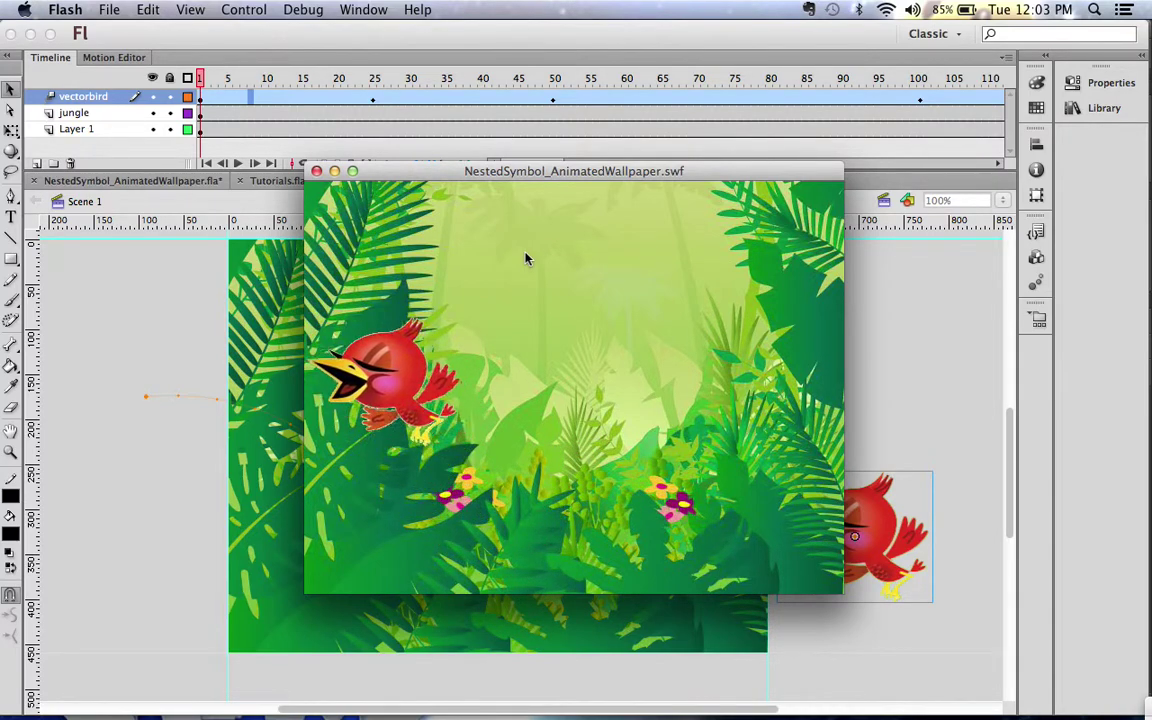
pyautogui.click(318, 171)
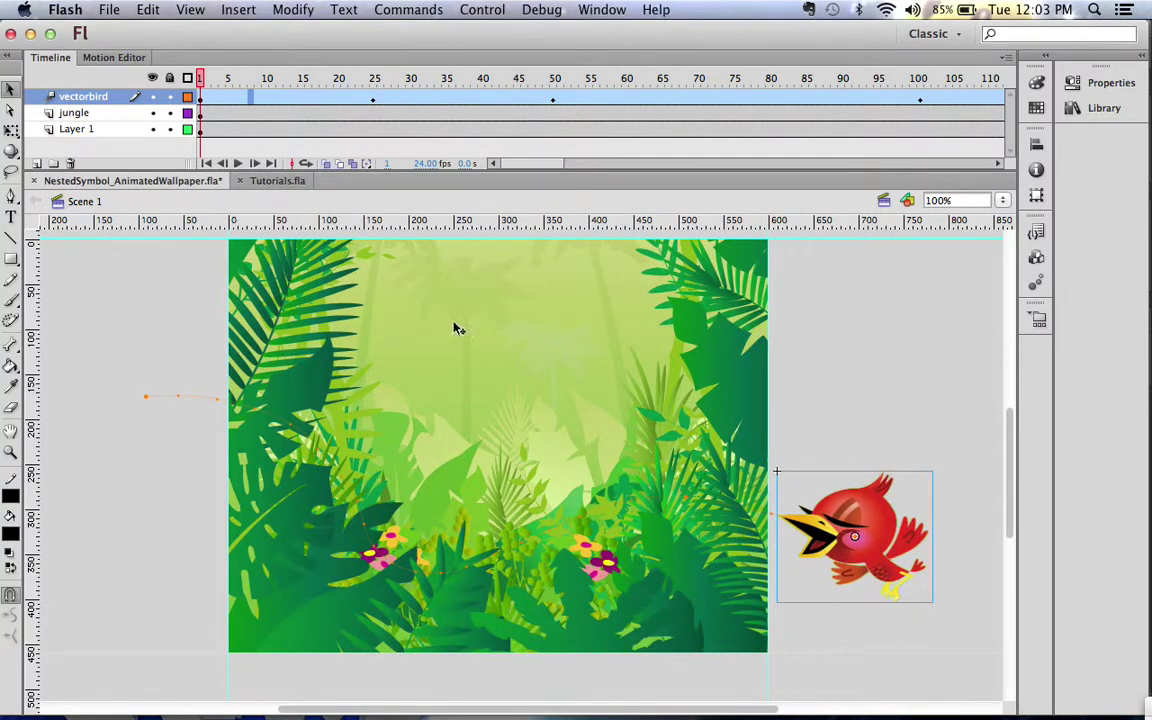
pyautogui.moveTo(287, 78); pyautogui.dragTo(172, 75)
# Step: Switch to Photoshop and open jungle.jpg from the Bird folder in Finder
pyautogui.hotkey('ctrl', 'Up')
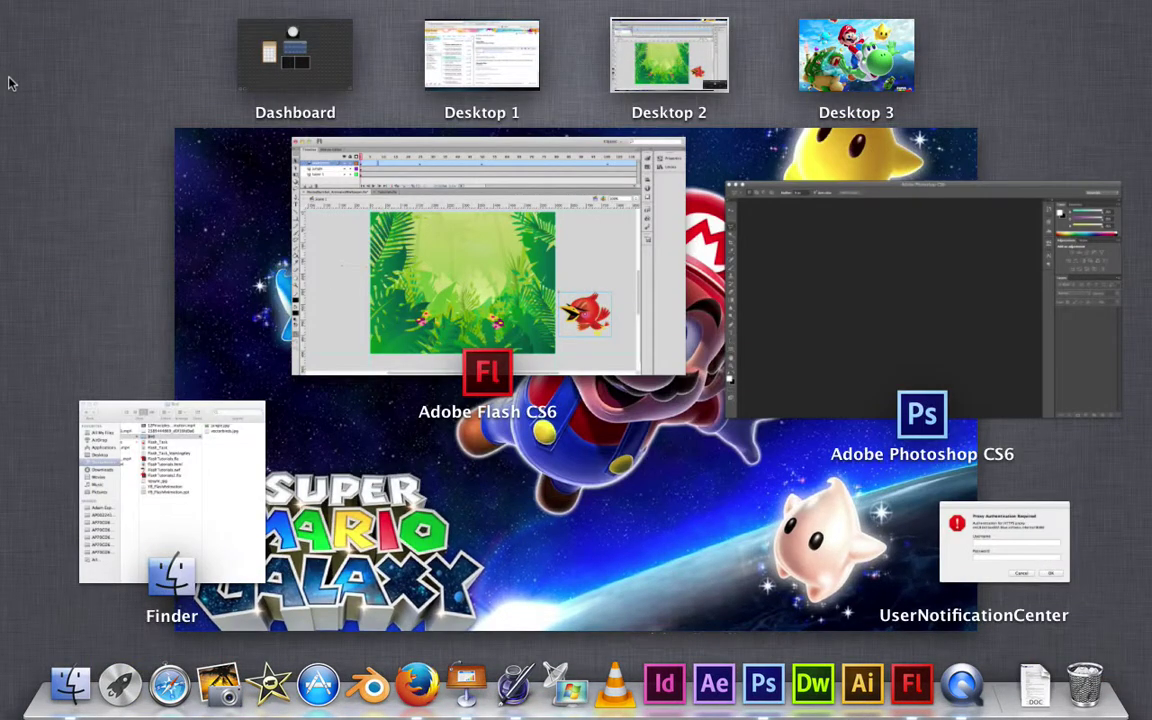
pyautogui.click(797, 333)
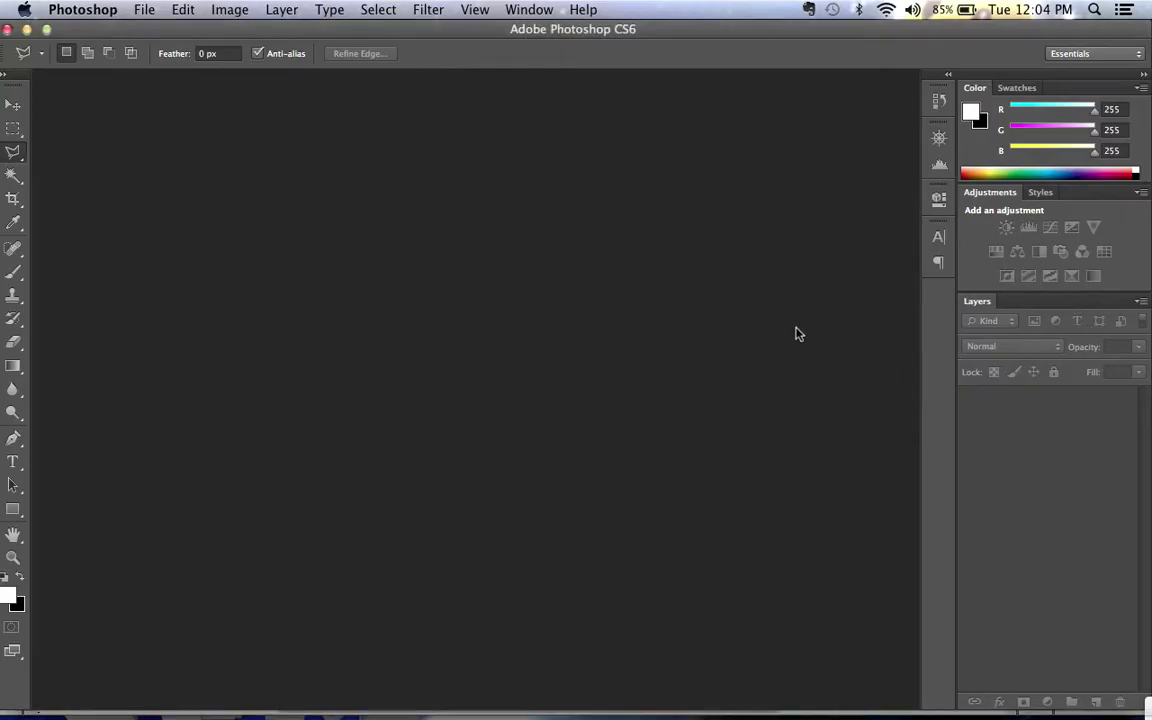
pyautogui.hotkey('ctrl', 'Up')
pyautogui.hotkey('ctrl', 'Up')
pyautogui.hotkey('ctrl', 'Up')
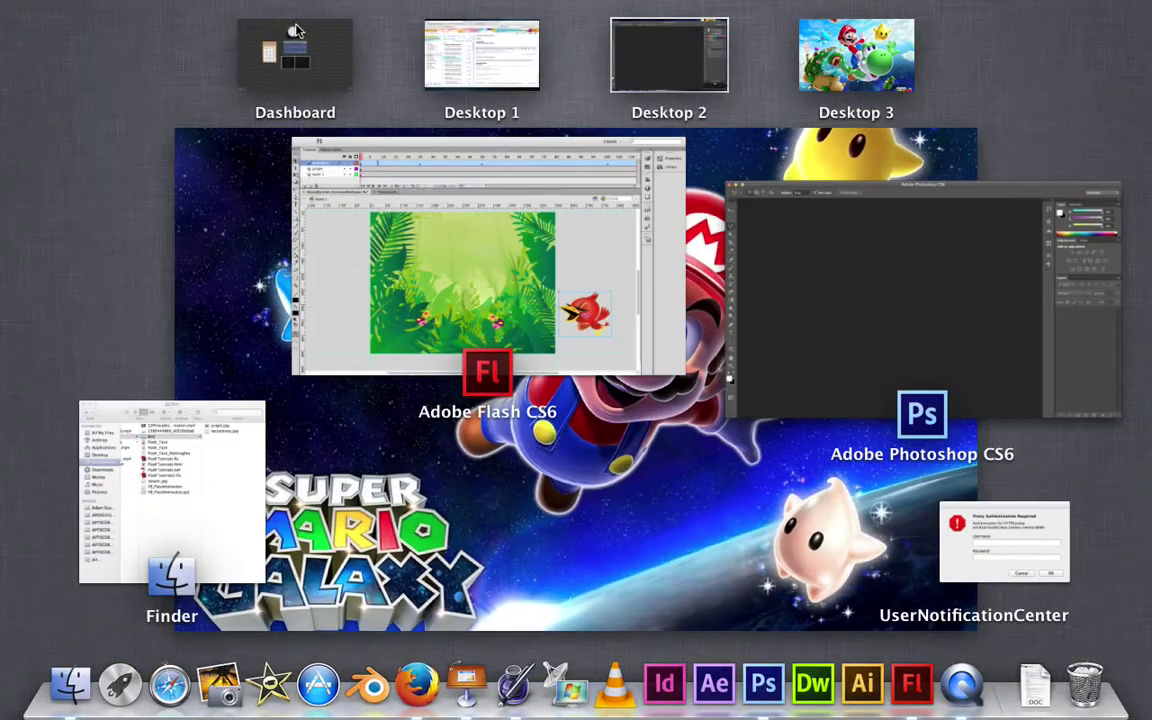
pyautogui.click(153, 415)
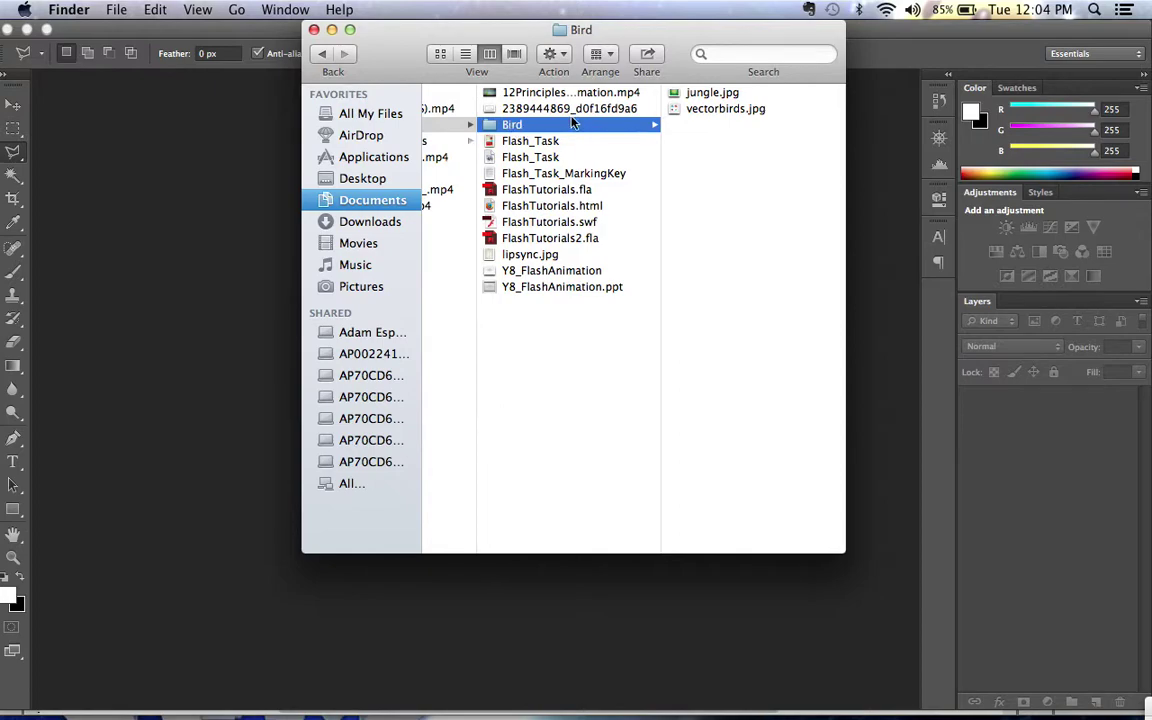
pyautogui.moveTo(535, 36); pyautogui.dragTo(807, 201)
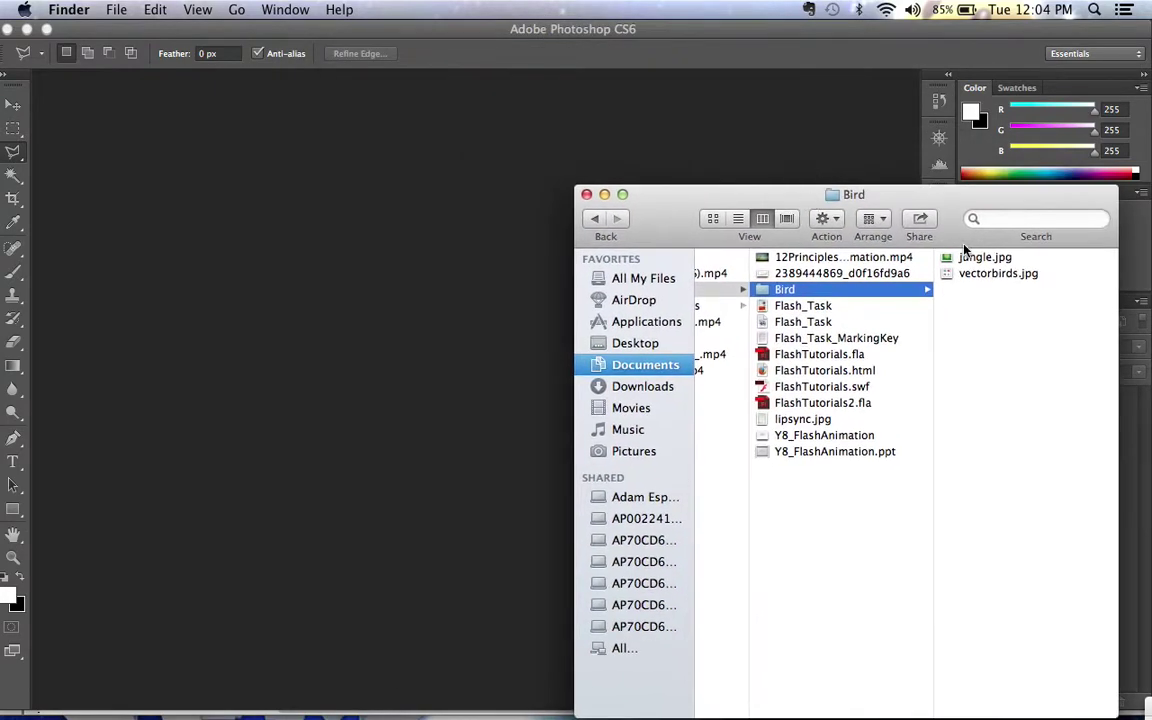
pyautogui.moveTo(976, 262); pyautogui.dragTo(440, 350)
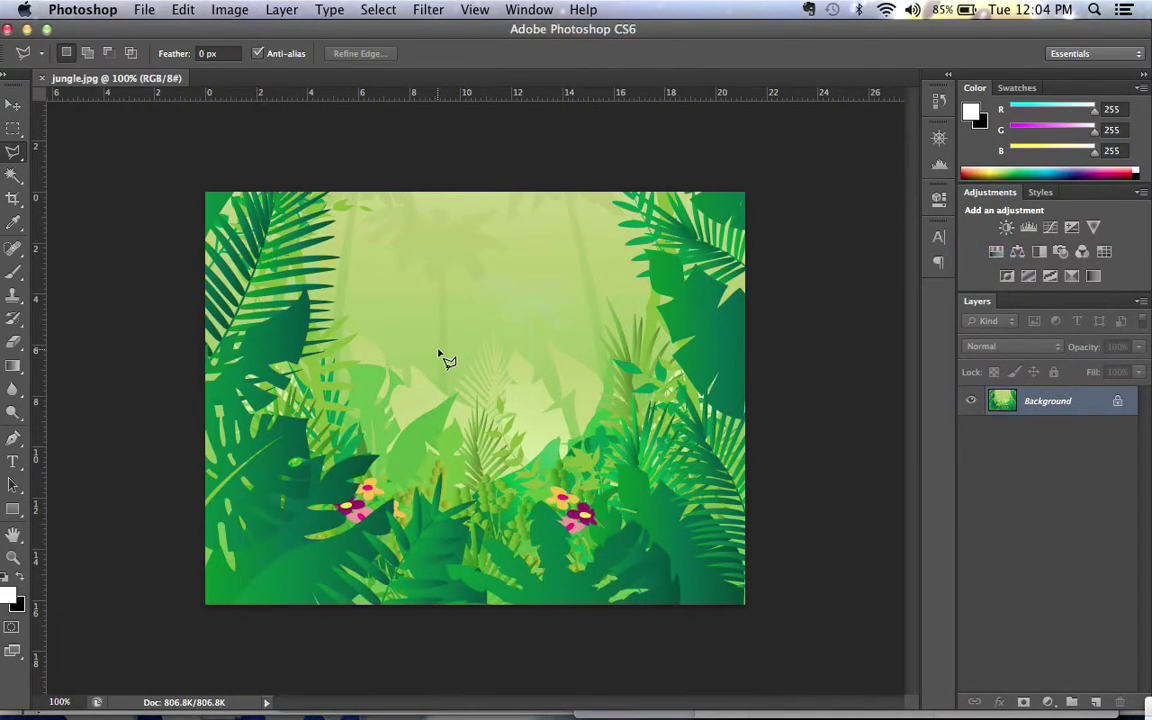
# Step: Place jungle.jpg from the Bird folder as a separate layer over the Background at its original size
pyautogui.hotkey('ctrl', 'Up')
pyautogui.hotkey('ctrl', 'Up')
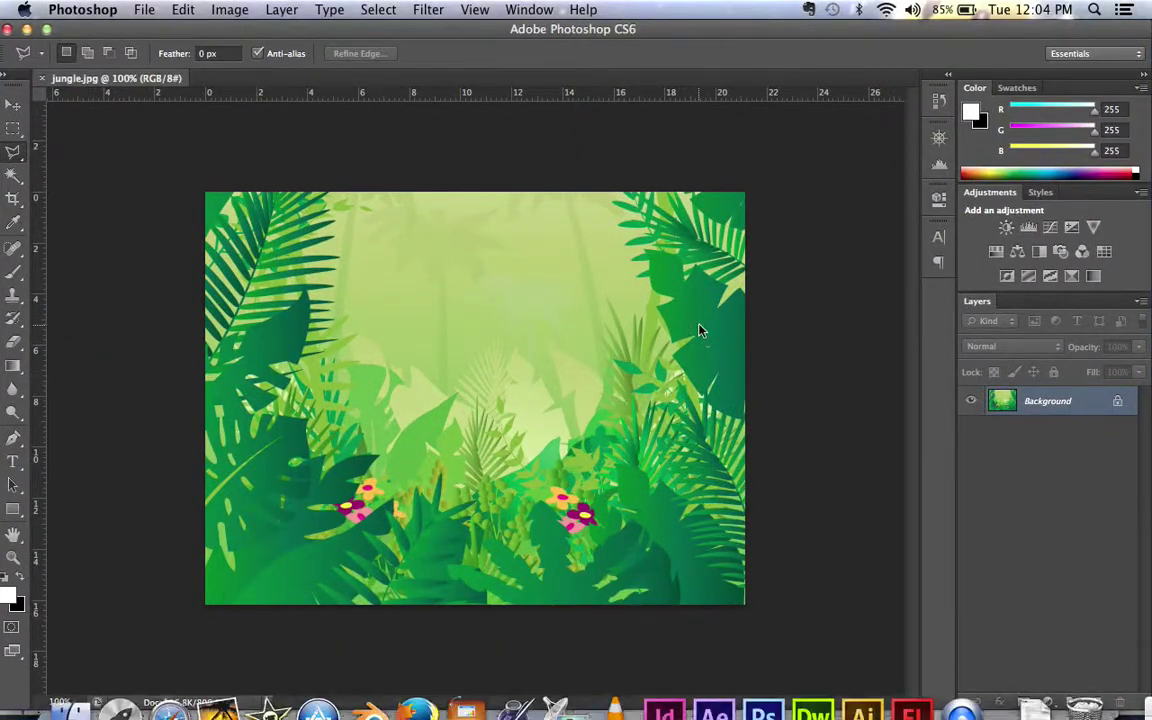
pyautogui.hotkey('ctrl', 'Up')
pyautogui.click(1012, 236)
pyautogui.moveTo(969, 250); pyautogui.dragTo(416, 375)
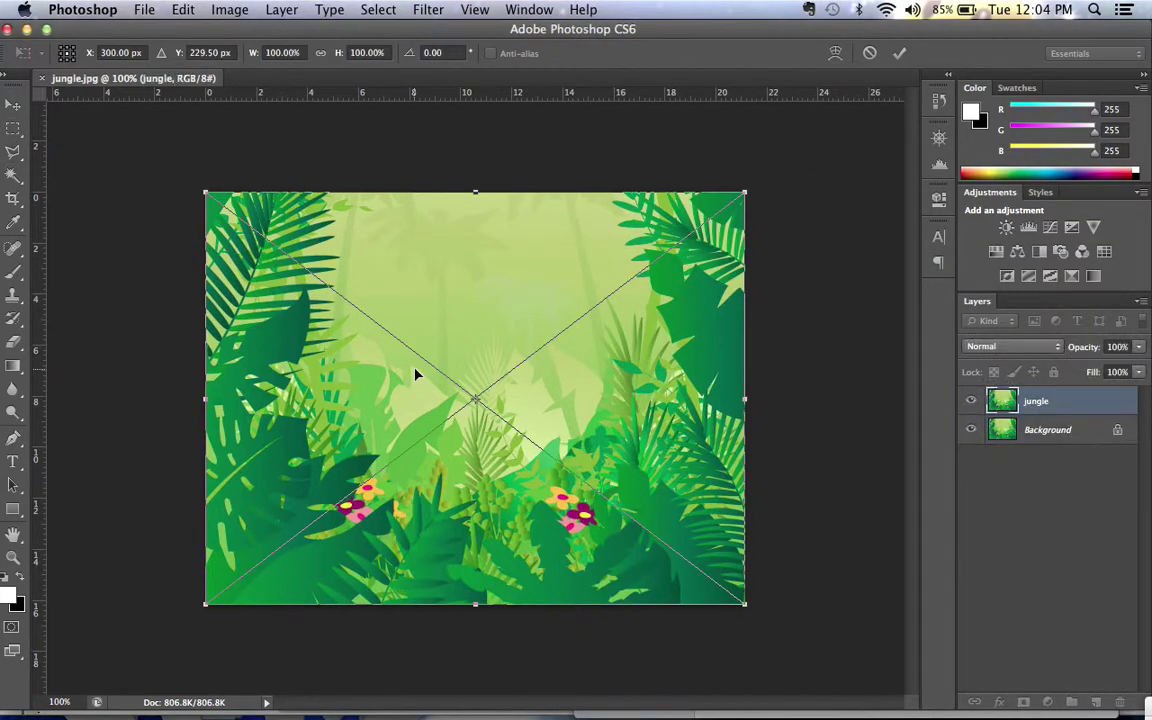
pyautogui.click(899, 53)
# Step: Place vectorbirds.jpg from the Bird folder as a layer above the jungle layer at its original size
pyautogui.hotkey('ctrl', 'Up')
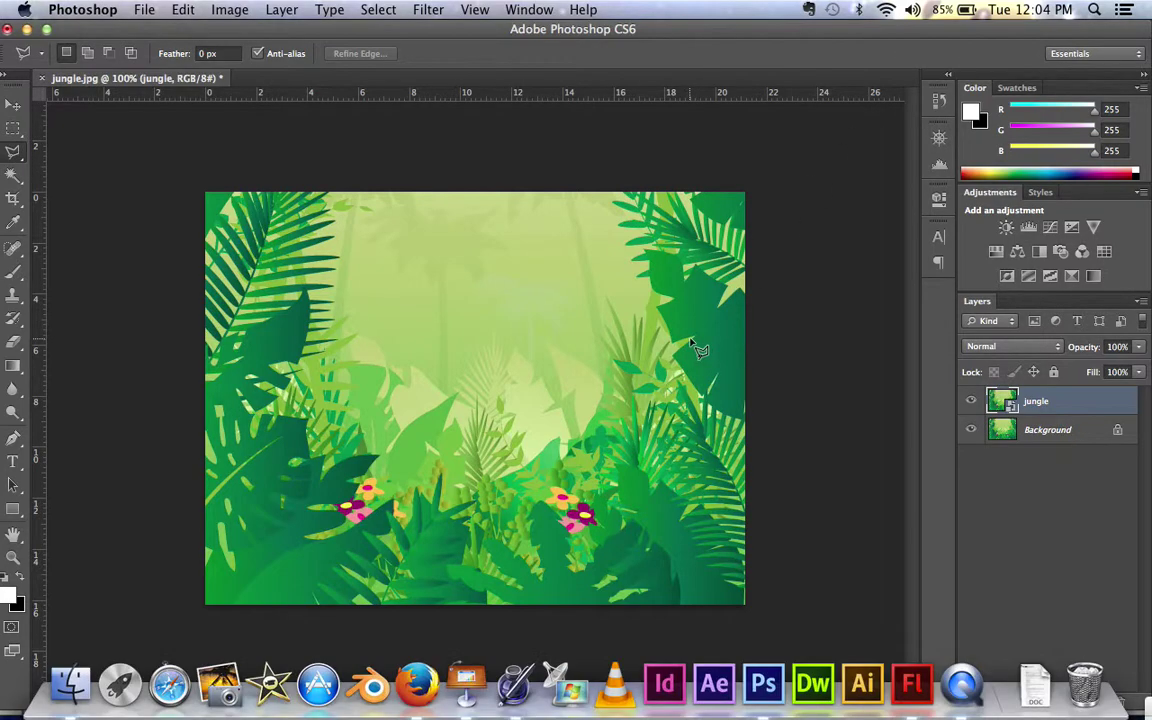
pyautogui.click(990, 215)
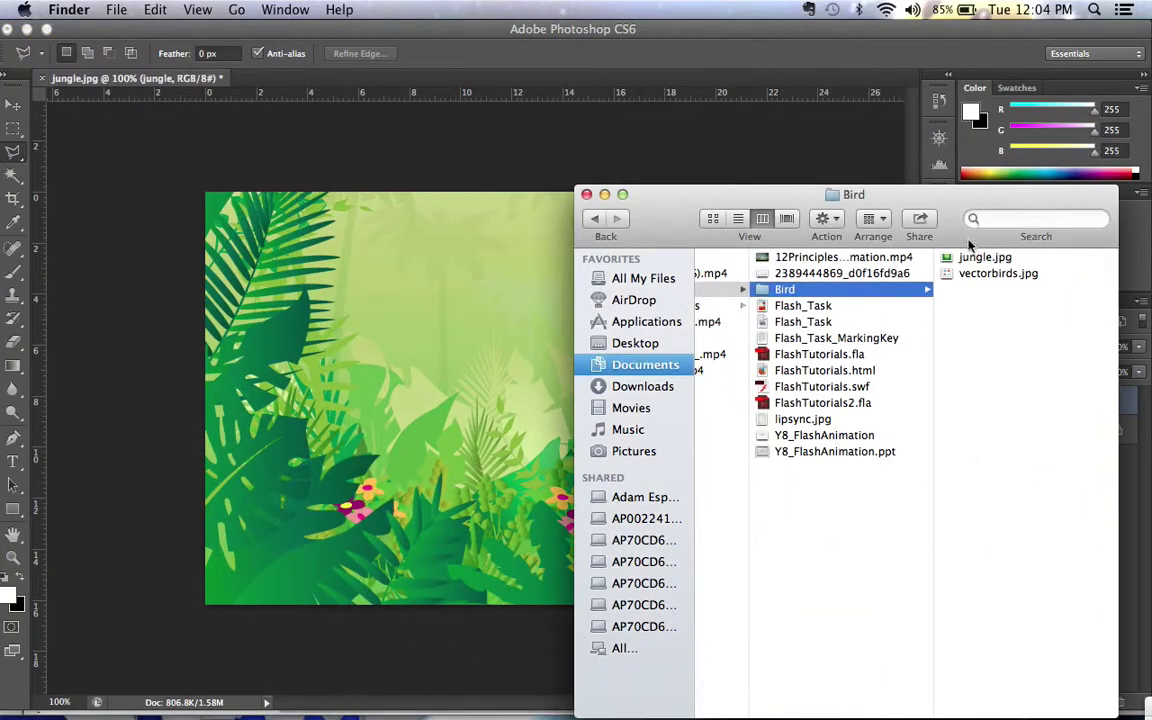
pyautogui.moveTo(967, 283); pyautogui.dragTo(463, 368)
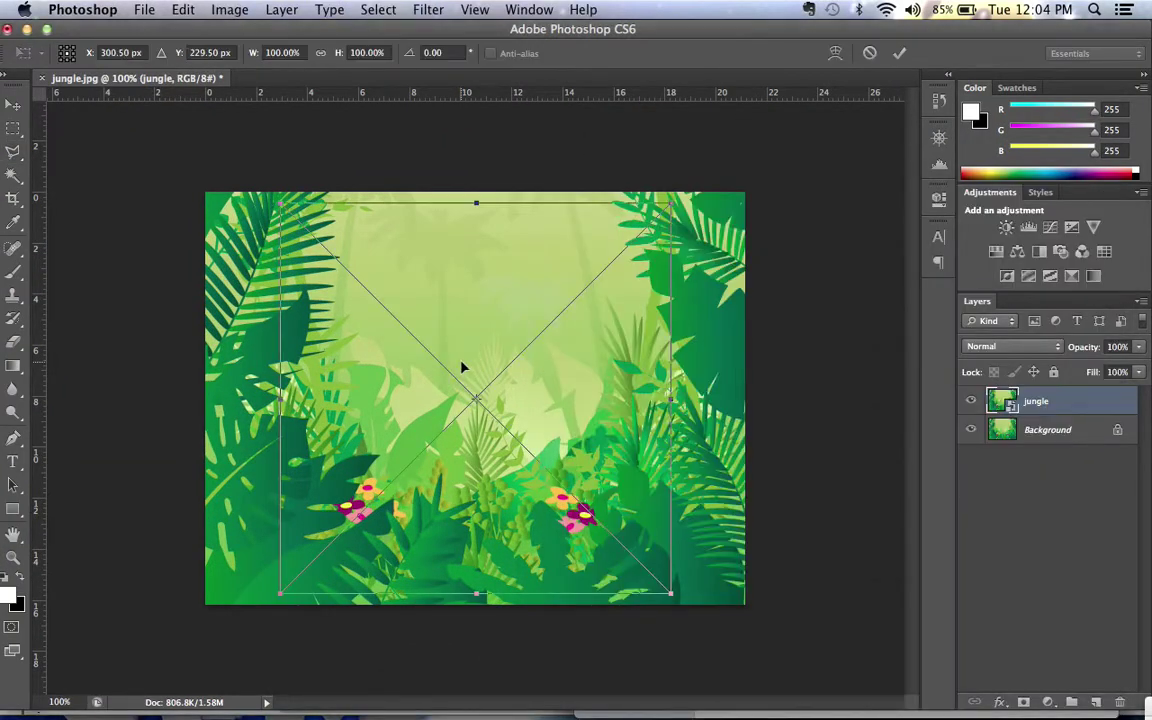
pyautogui.click(900, 55)
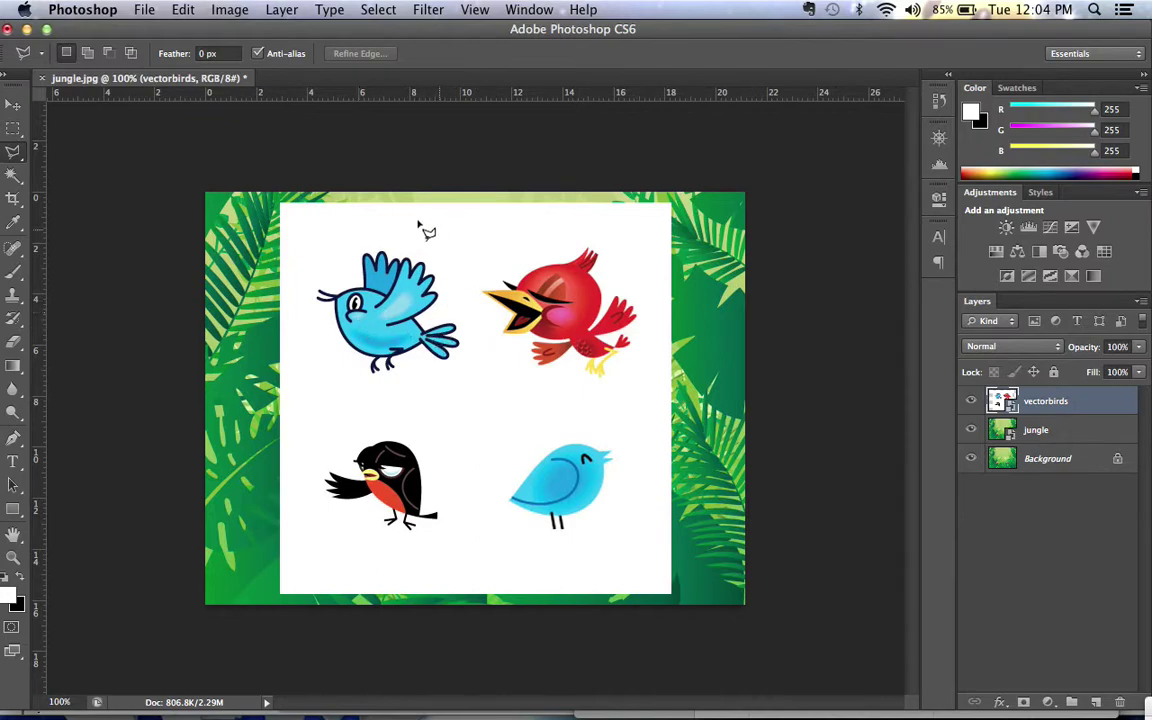
pyautogui.click(1030, 429)
pyautogui.click(1022, 406)
pyautogui.click(1045, 432)
pyautogui.click(1047, 403)
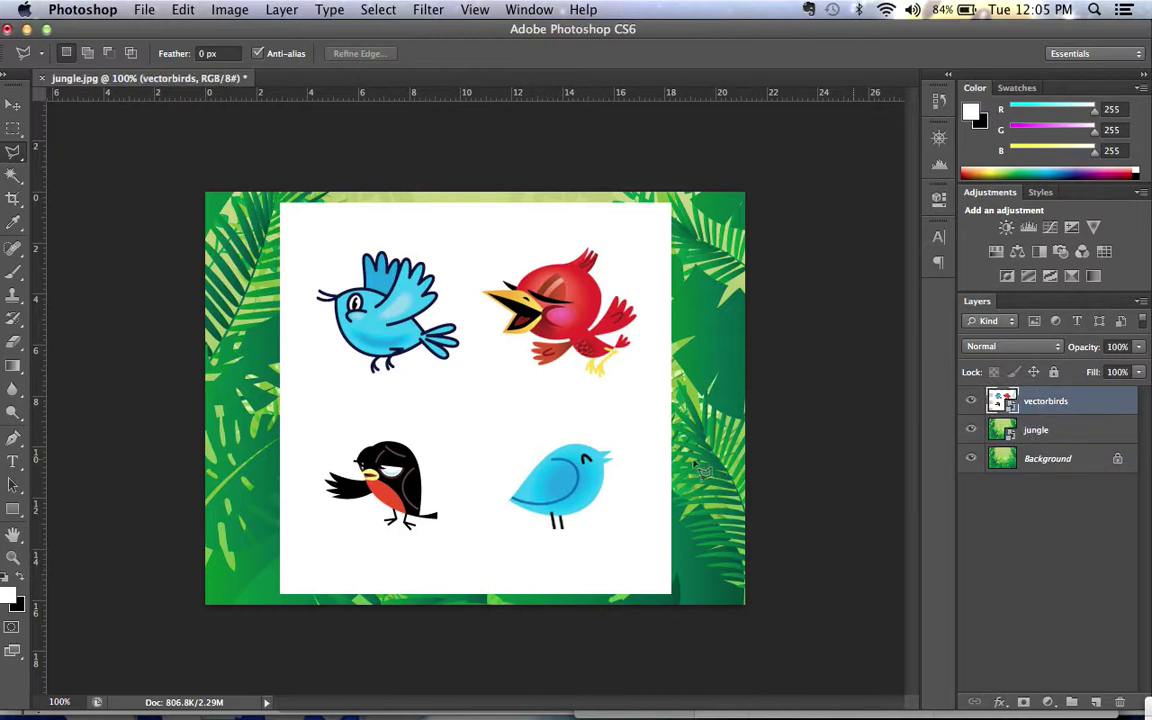
# Step: Rasterize the vectorbirds smart object layer so it can be edited with the Eraser tool
pyautogui.click(13, 340)
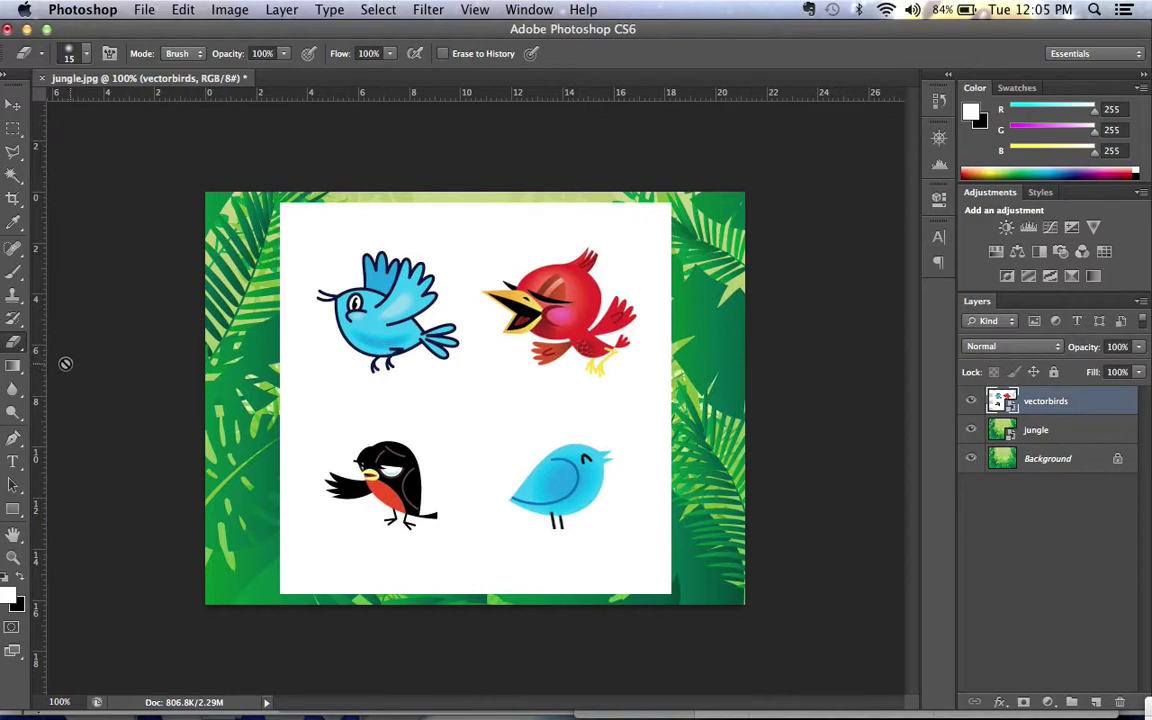
pyautogui.rightClick(1045, 408)
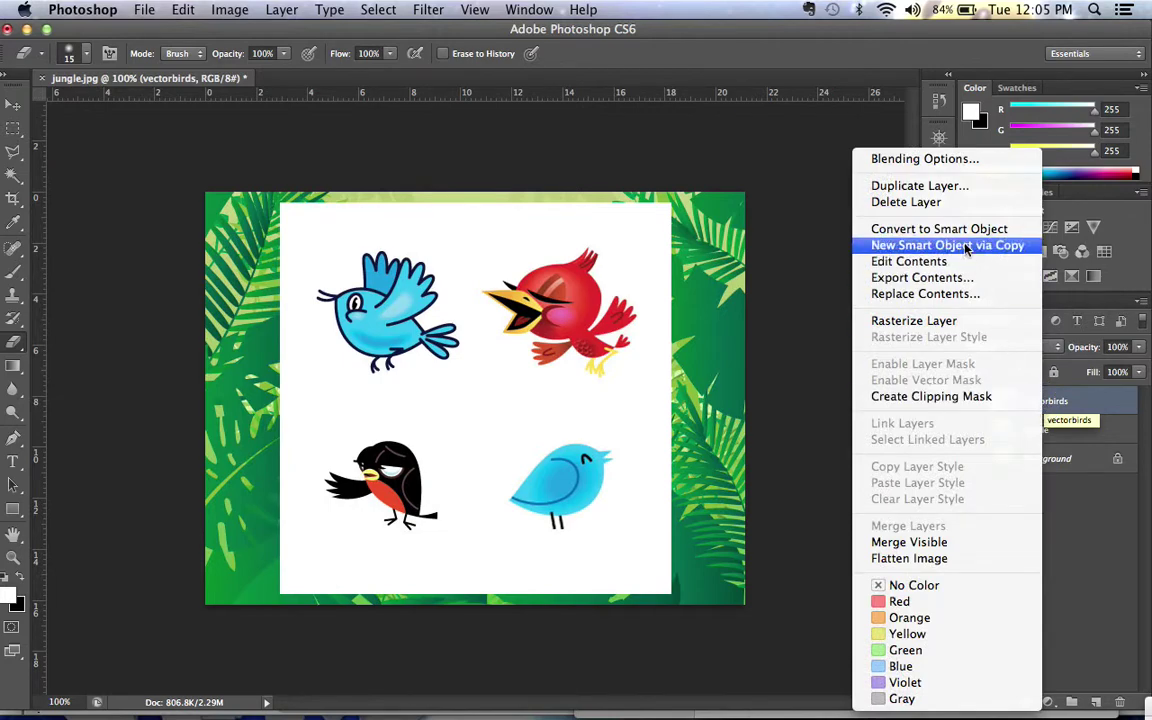
pyautogui.click(961, 322)
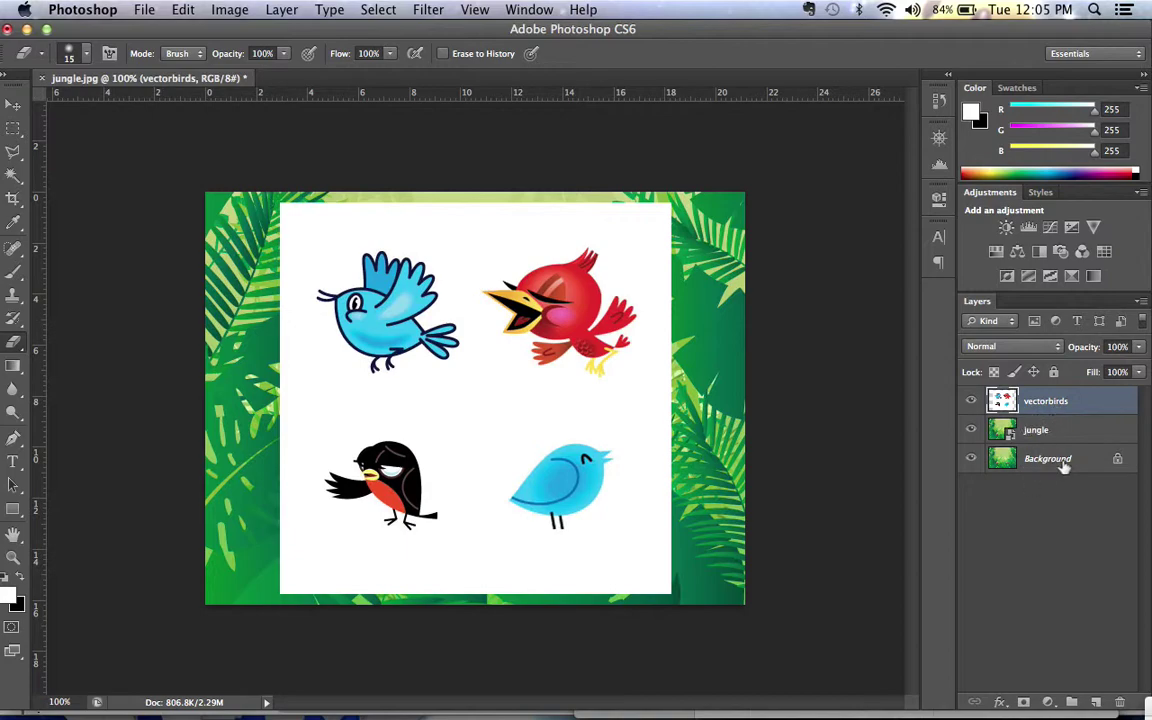
# Step: Convert the locked Background into a regular layer named Layer 0 and delete it
pyautogui.doubleClick(1063, 463)
pyautogui.click(739, 311)
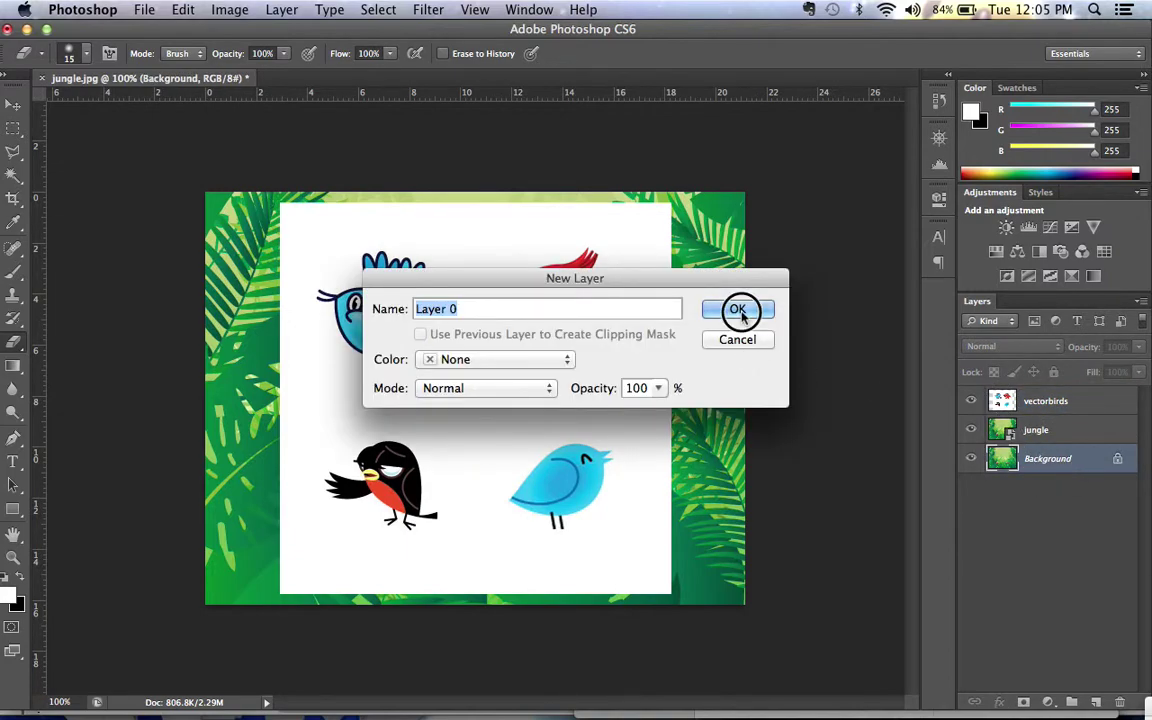
pyautogui.click(1087, 473)
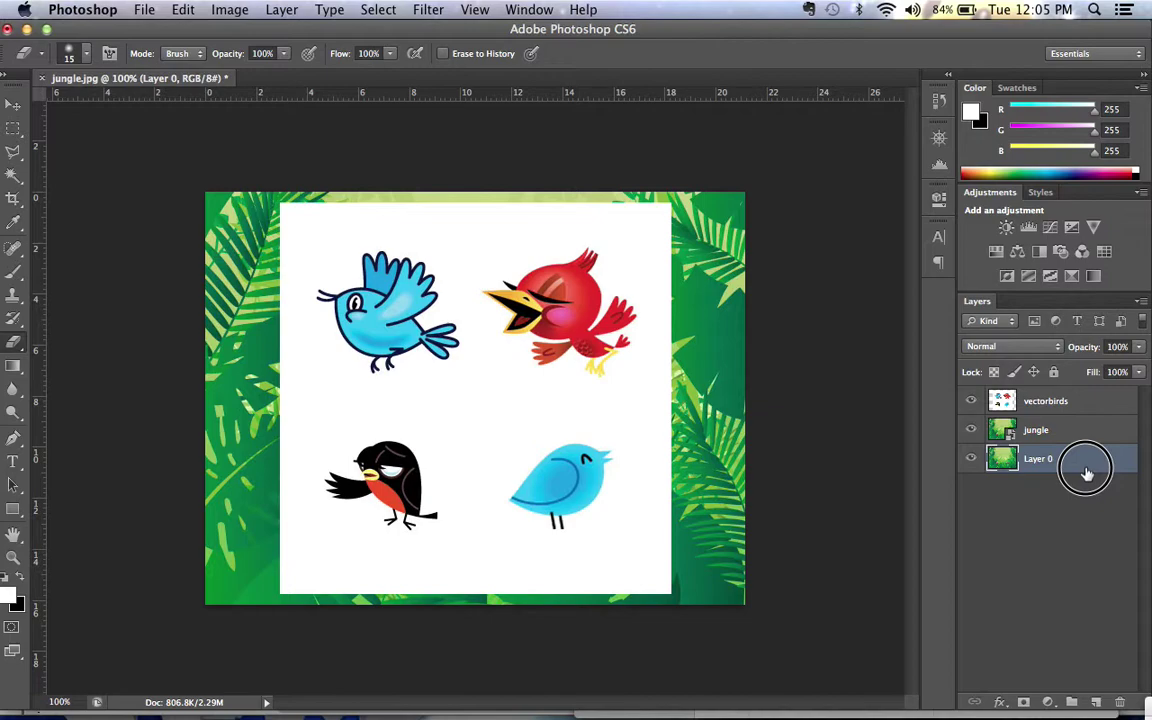
pyautogui.rightClick(1082, 459)
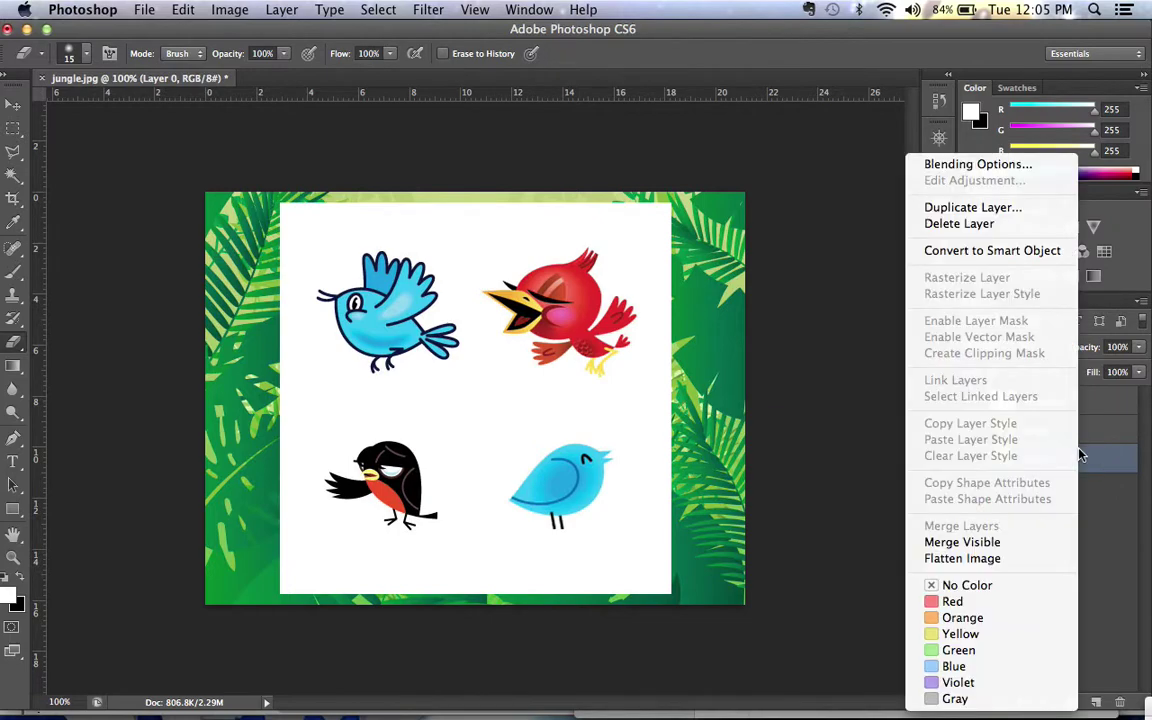
pyautogui.click(977, 224)
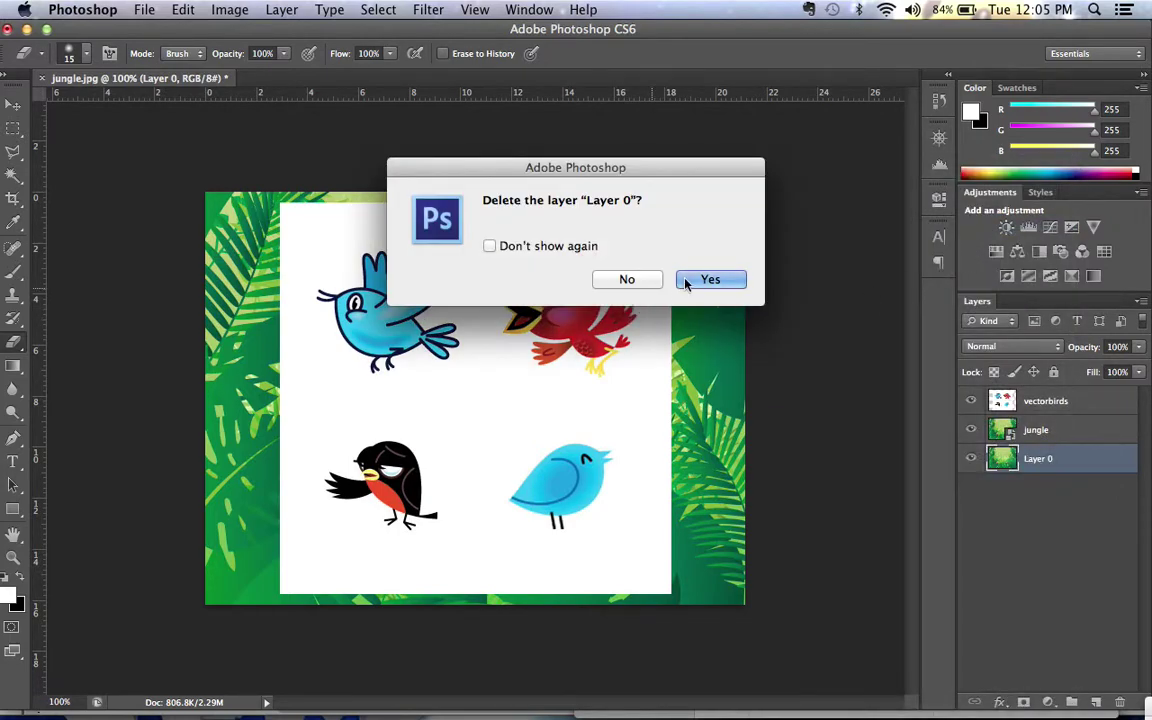
pyautogui.click(686, 284)
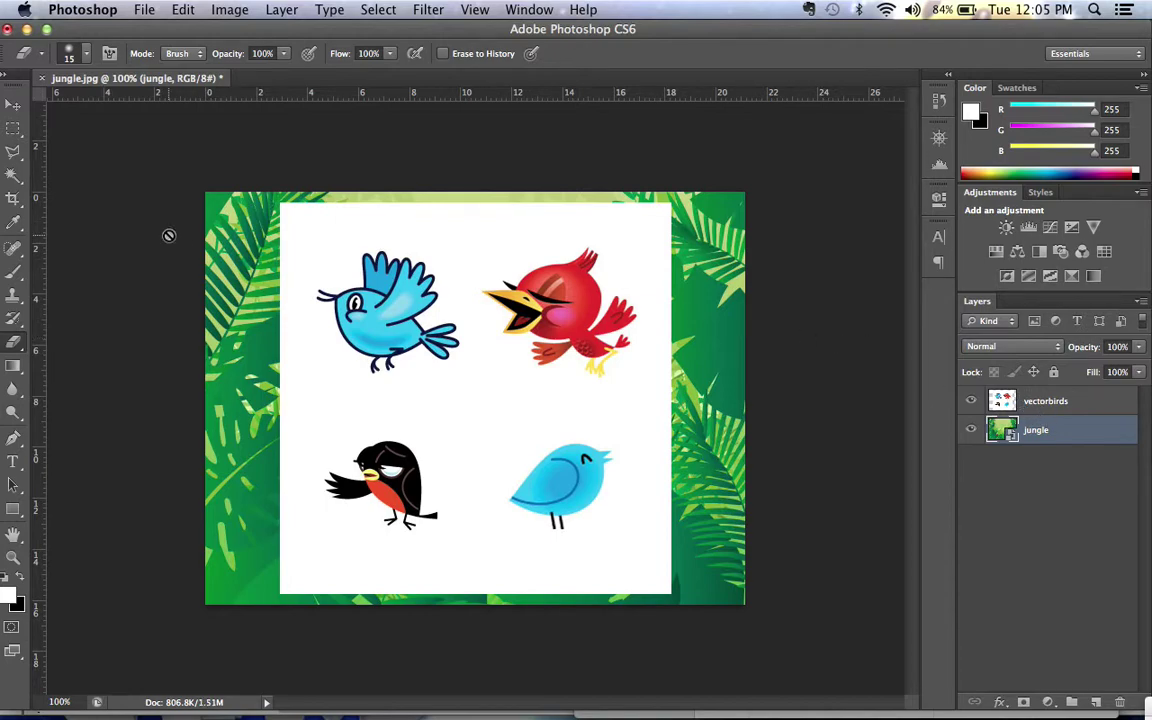
# Step: Select the white background around the birds on the vectorbirds layer using the Magic Wand with a tolerance of 32
pyautogui.click(1061, 403)
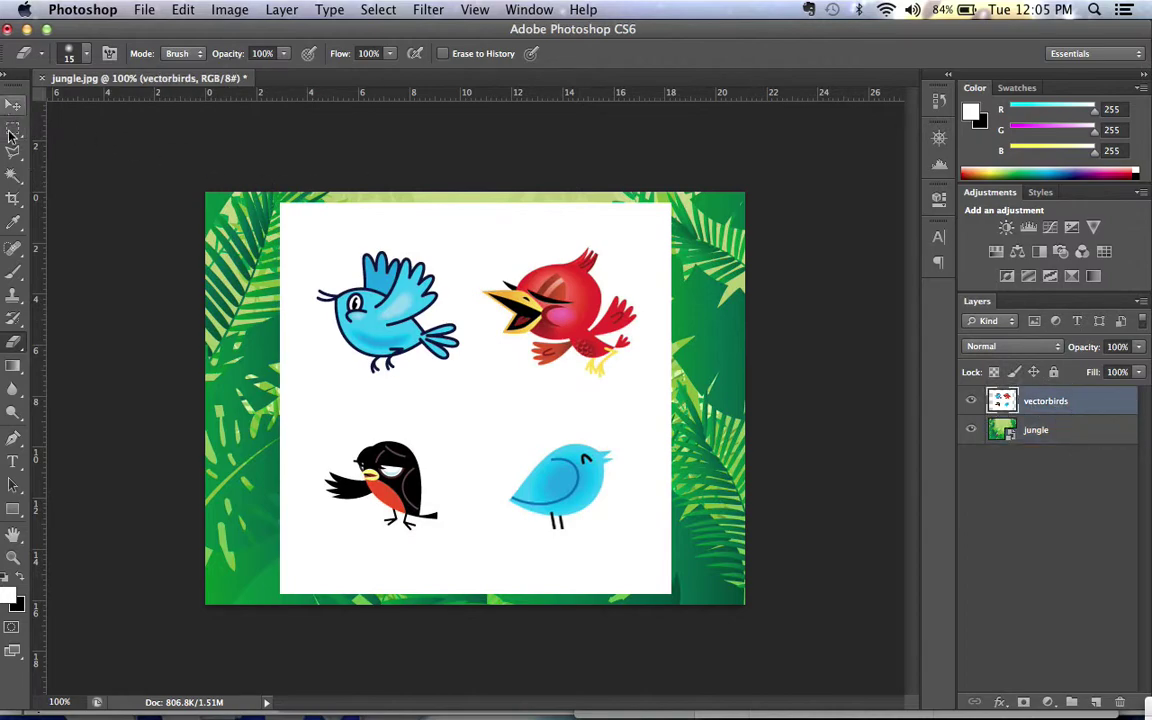
pyautogui.moveTo(12, 174)
pyautogui.mouseDown()
pyautogui.moveTo(72, 175)
pyautogui.moveTo(74, 193)
pyautogui.mouseUp()
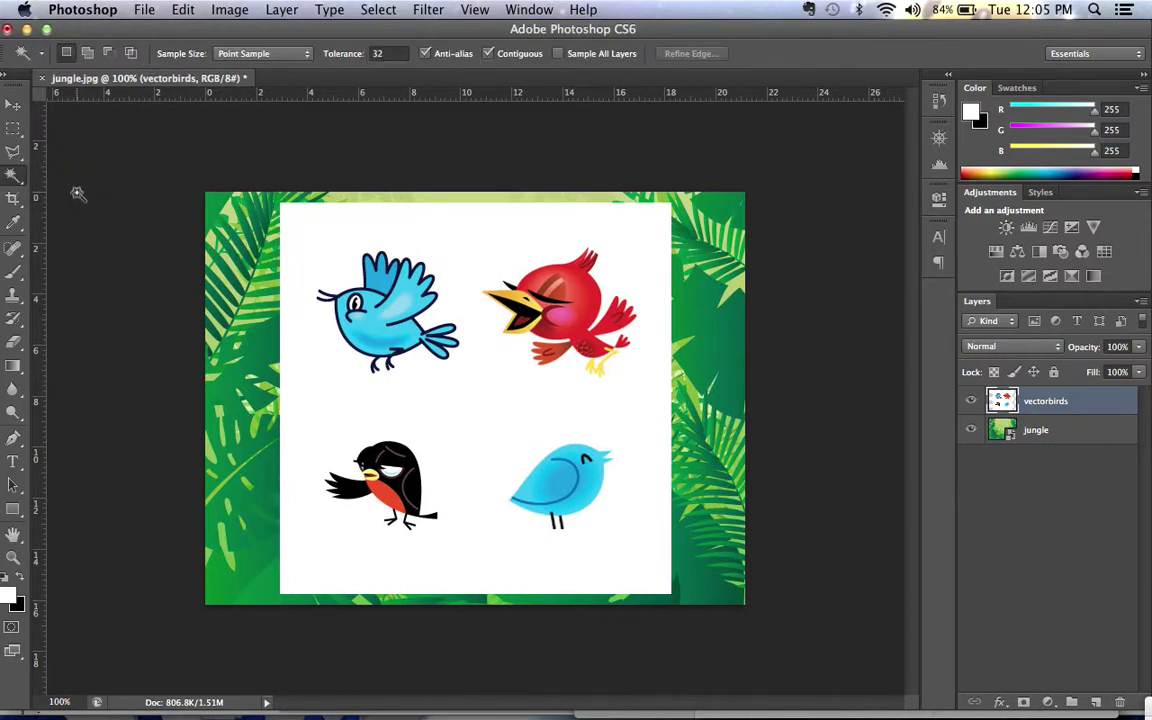
pyautogui.click(378, 53)
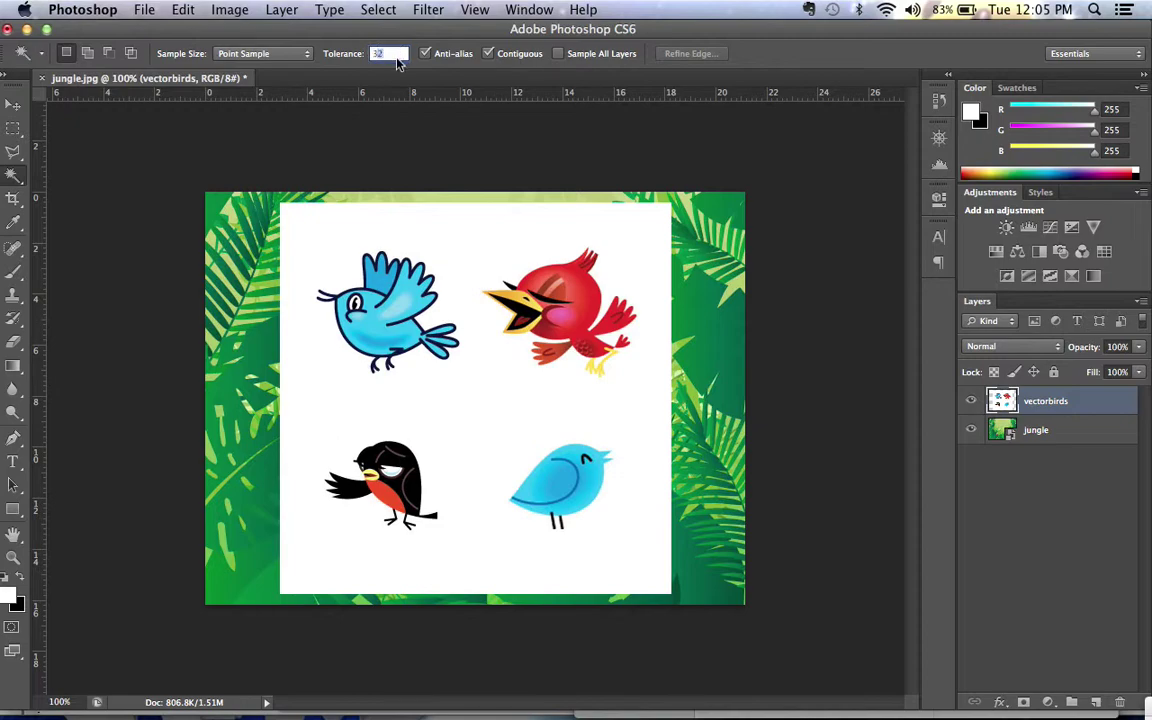
pyautogui.click(459, 263)
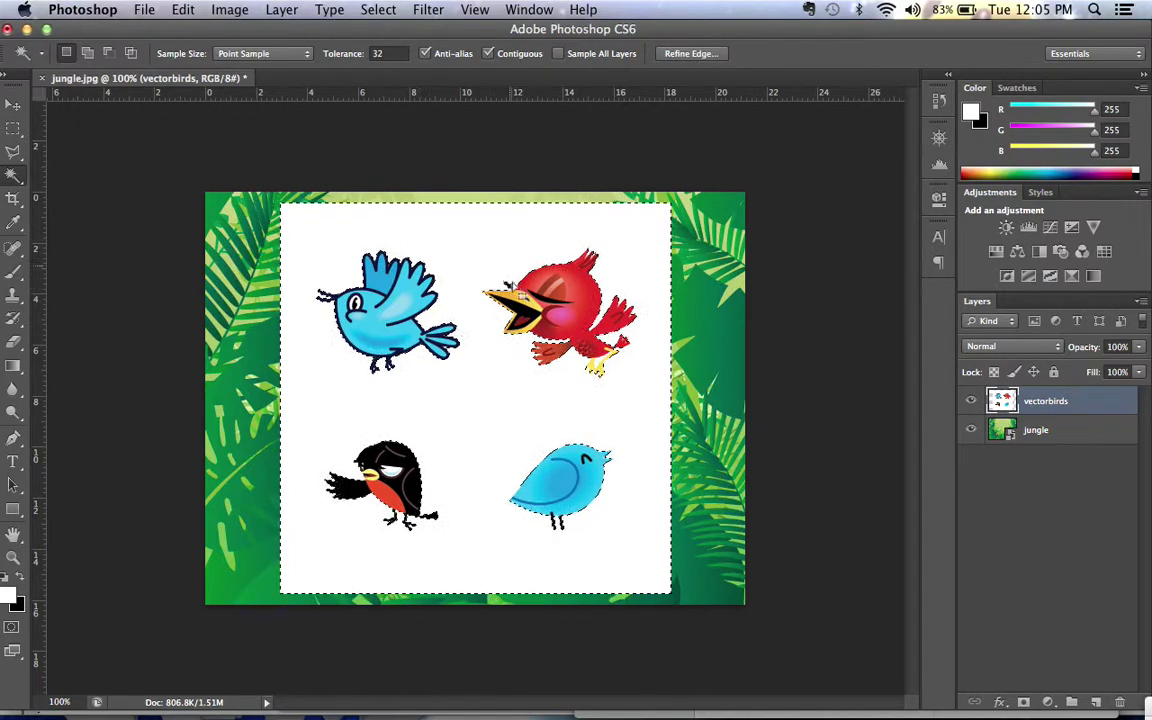
# Step: Try Magic Wand tolerances of 10 and 120 on the white background and compare the selection edges around the red bird
pyautogui.click(385, 53)
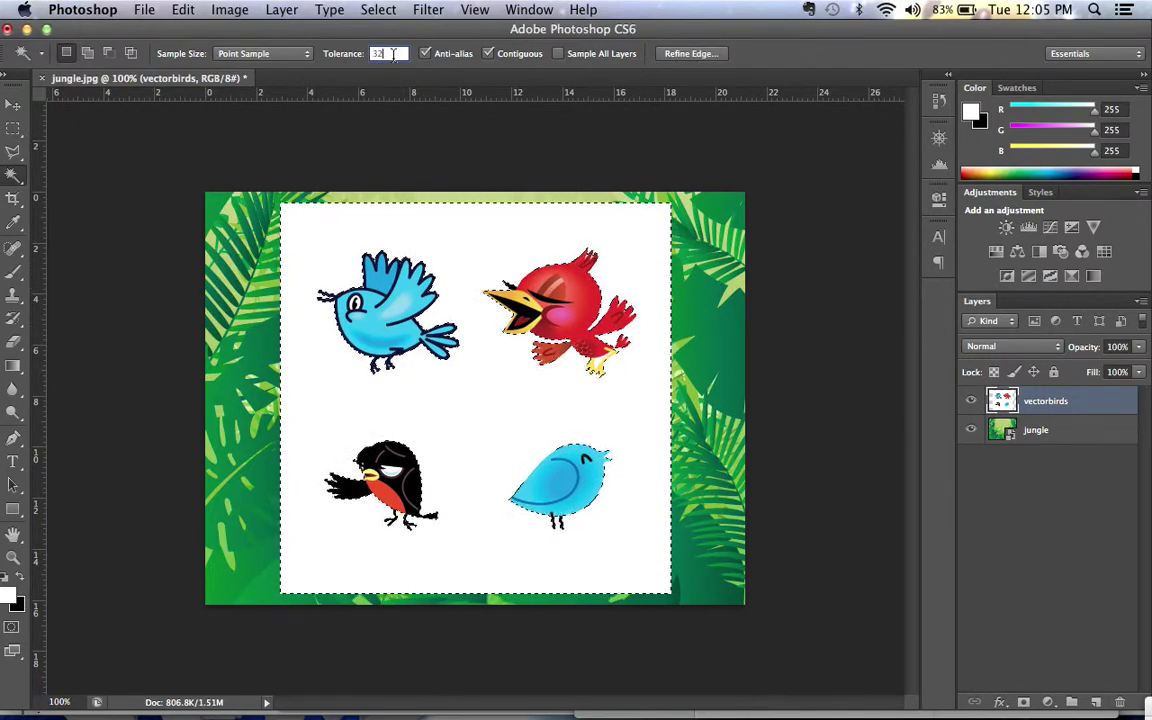
pyautogui.write('10')
pyautogui.press('Return')
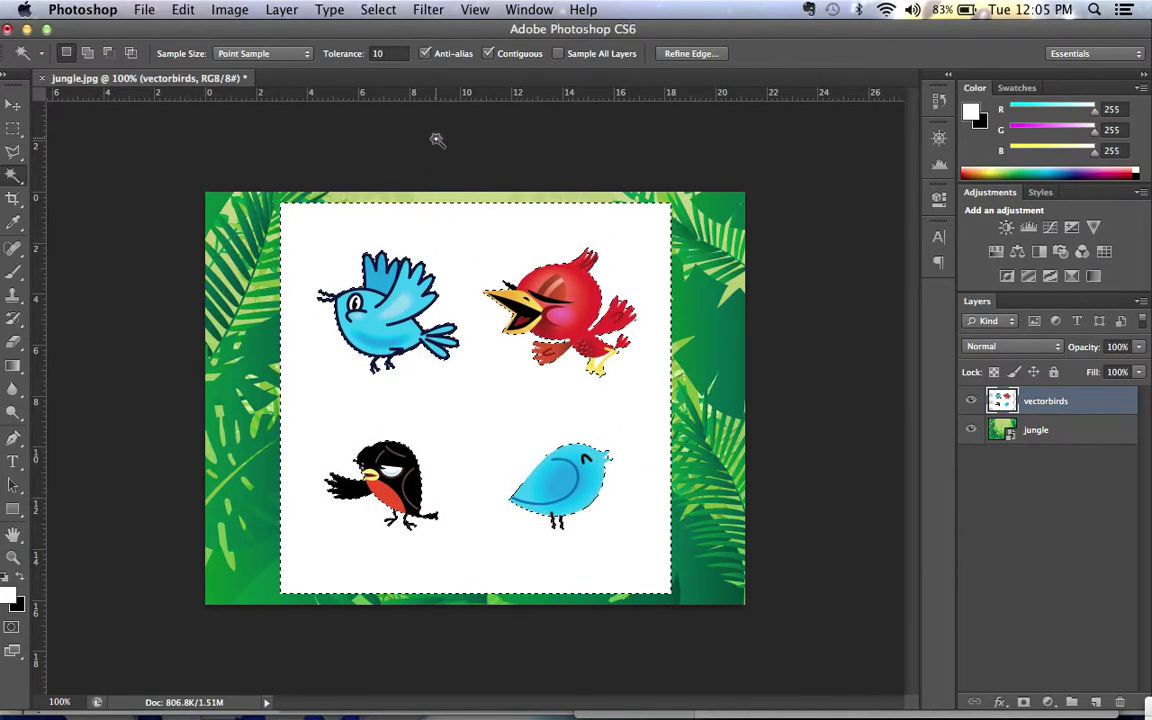
pyautogui.click(378, 53)
pyautogui.write('120')
pyautogui.press('Return')
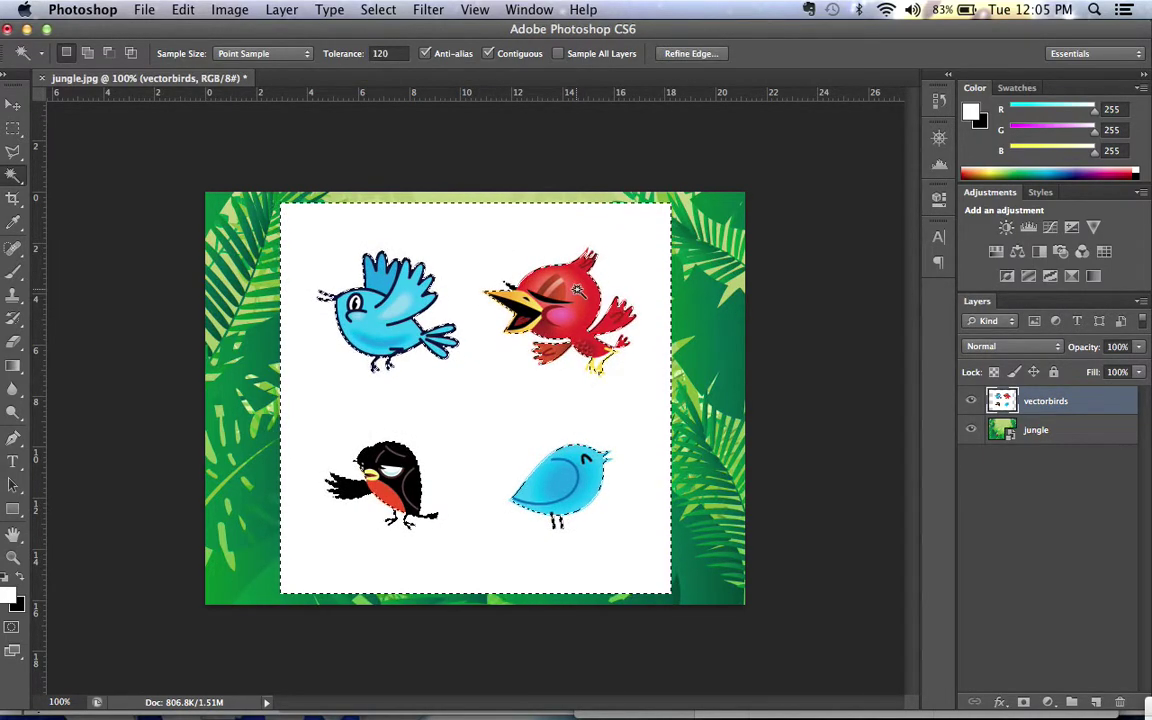
pyautogui.press('super+plus')
pyautogui.press('super+plus')
pyautogui.press('super+plus')
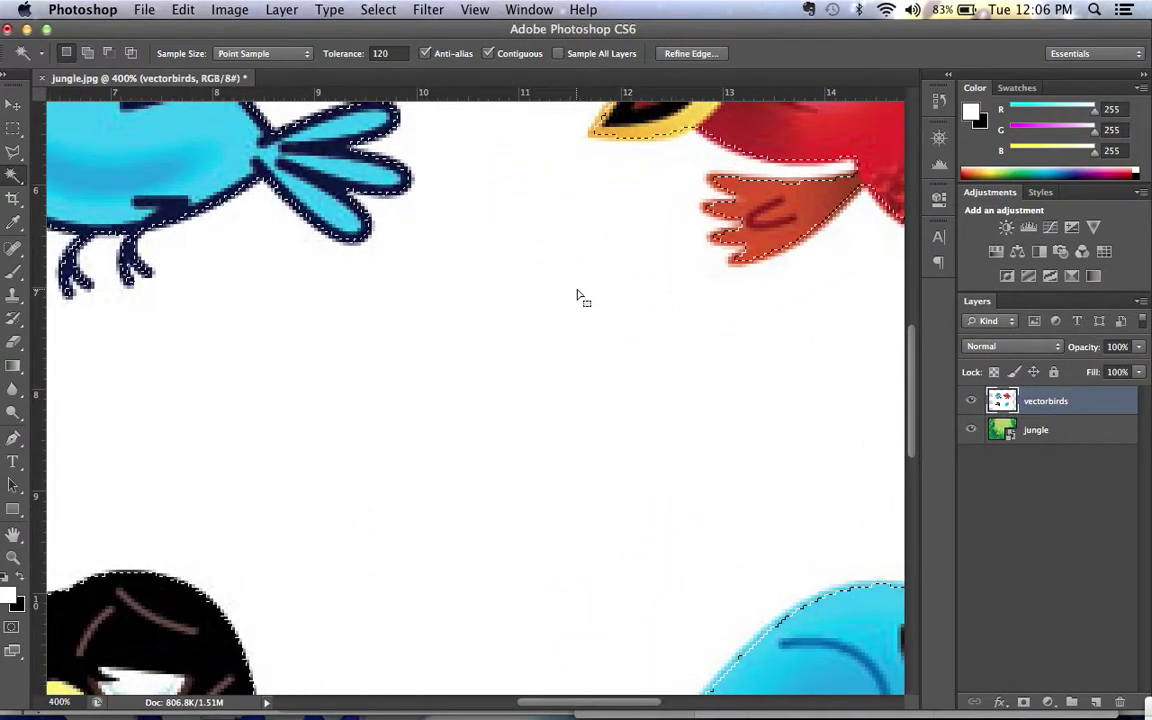
pyautogui.hscroll(5, 813, 244)
pyautogui.scroll(3, 813, 244)
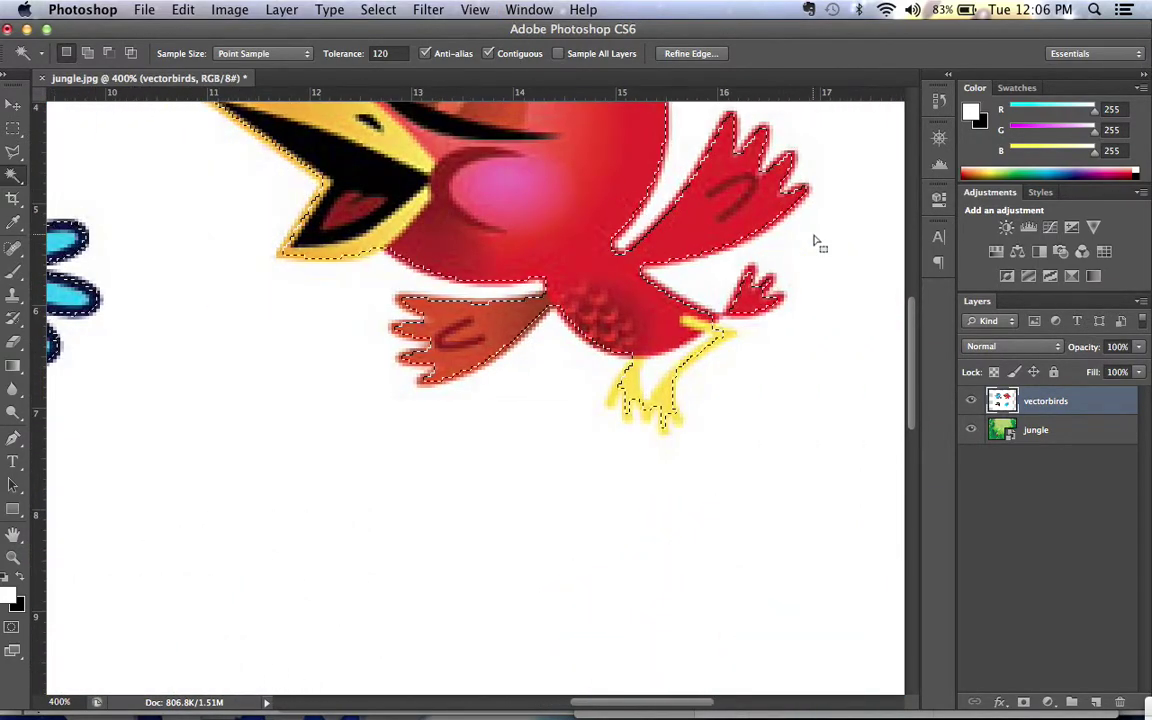
# Step: Try the white background selection again with the Magic Wand tolerance reduced to 10
pyautogui.click(378, 53)
pyautogui.write('10')
pyautogui.press('Return')
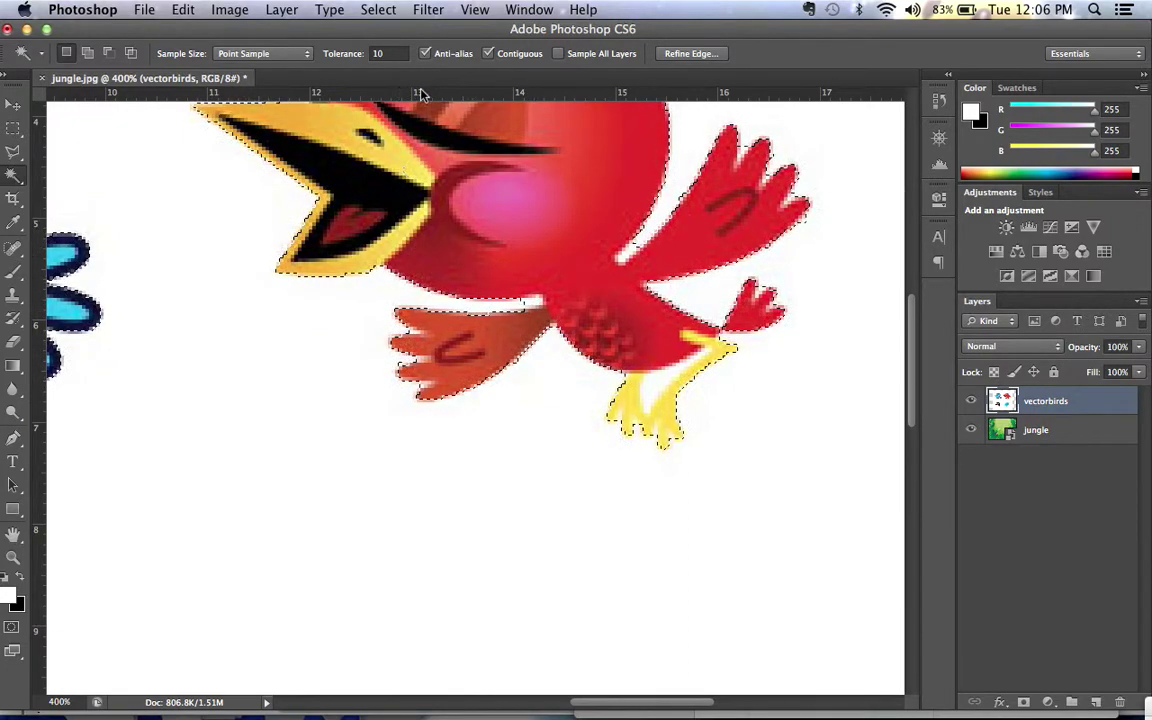
# Step: Reselect the white background with a Magic Wand tolerance of 32 and delete it from the vectorbirds layer
pyautogui.click(392, 52)
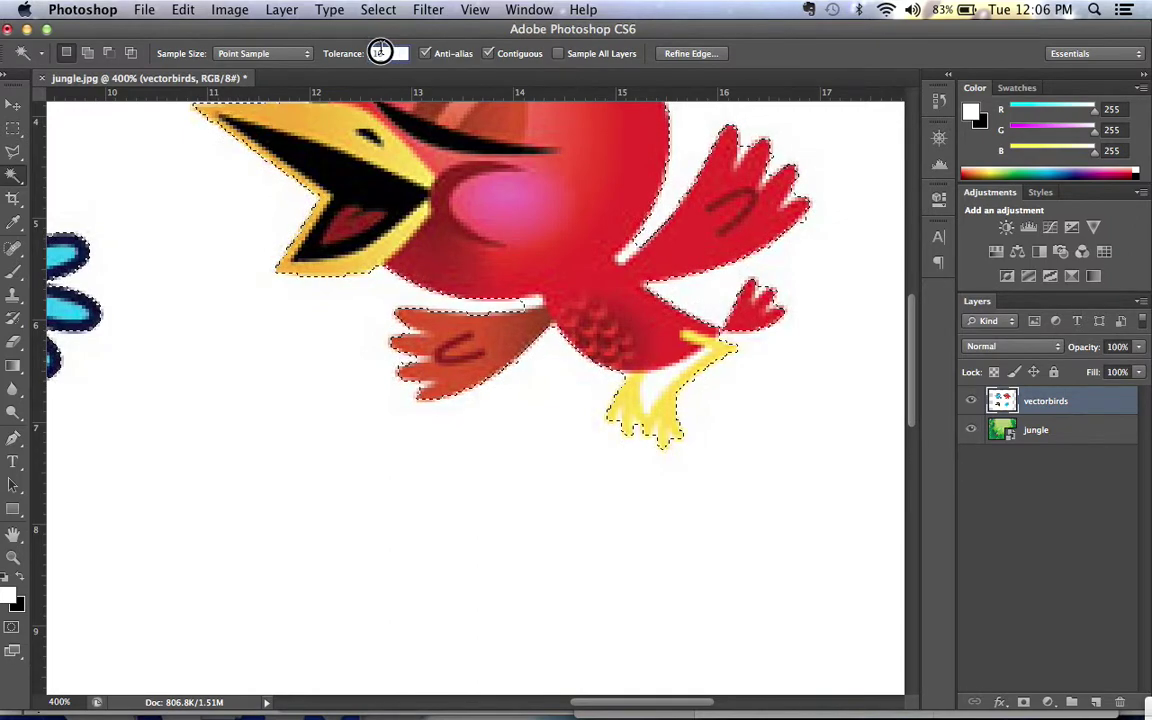
pyautogui.write('32')
pyautogui.click(296, 309)
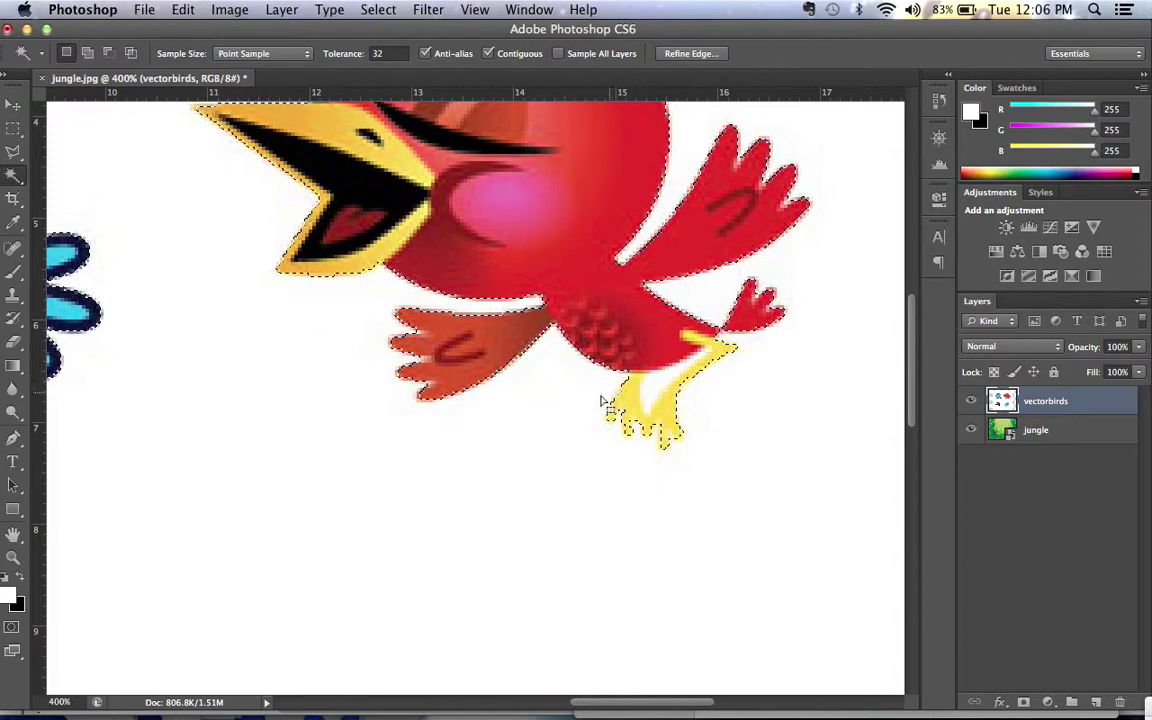
pyautogui.scroll(5, 702, 366)
pyautogui.hscroll(-1, 702, 366)
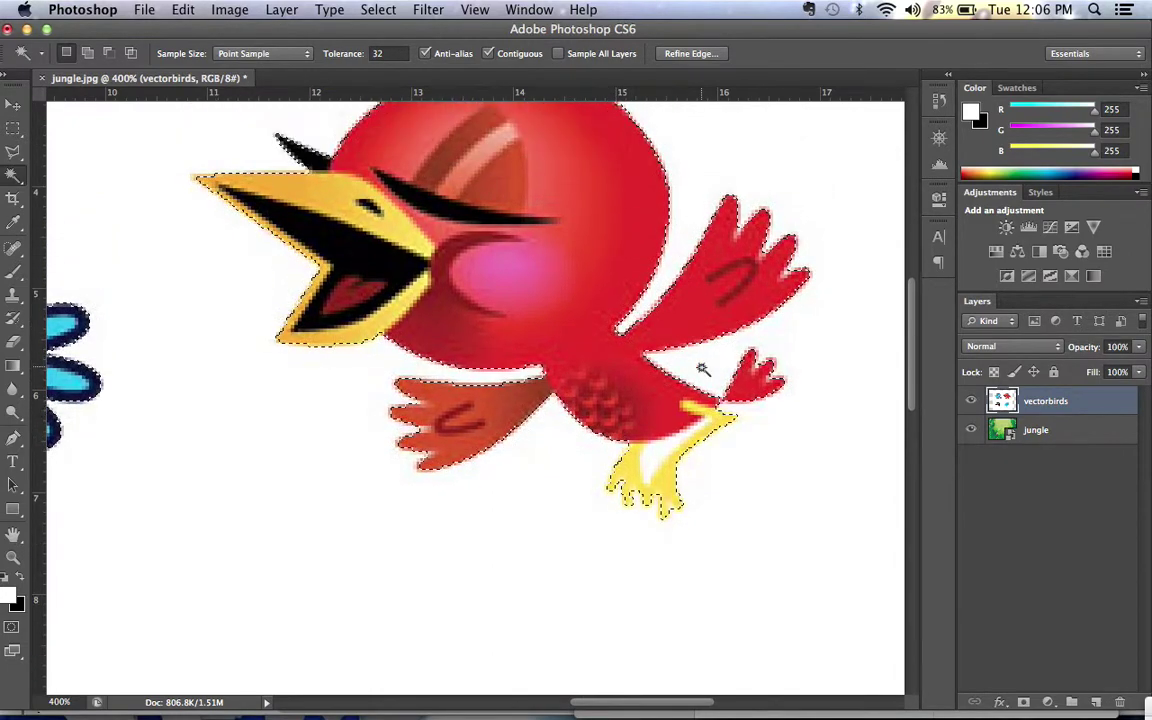
pyautogui.hscroll(1, 702, 368)
pyautogui.scroll(-1, 702, 368)
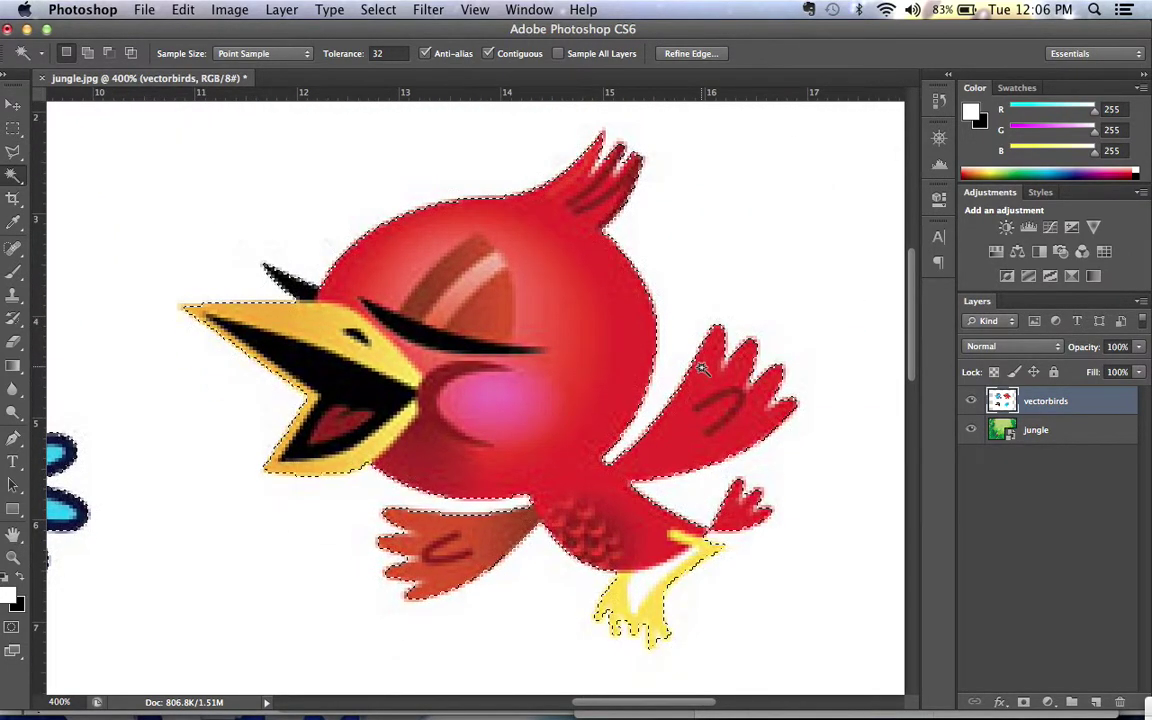
pyautogui.press('super+1')
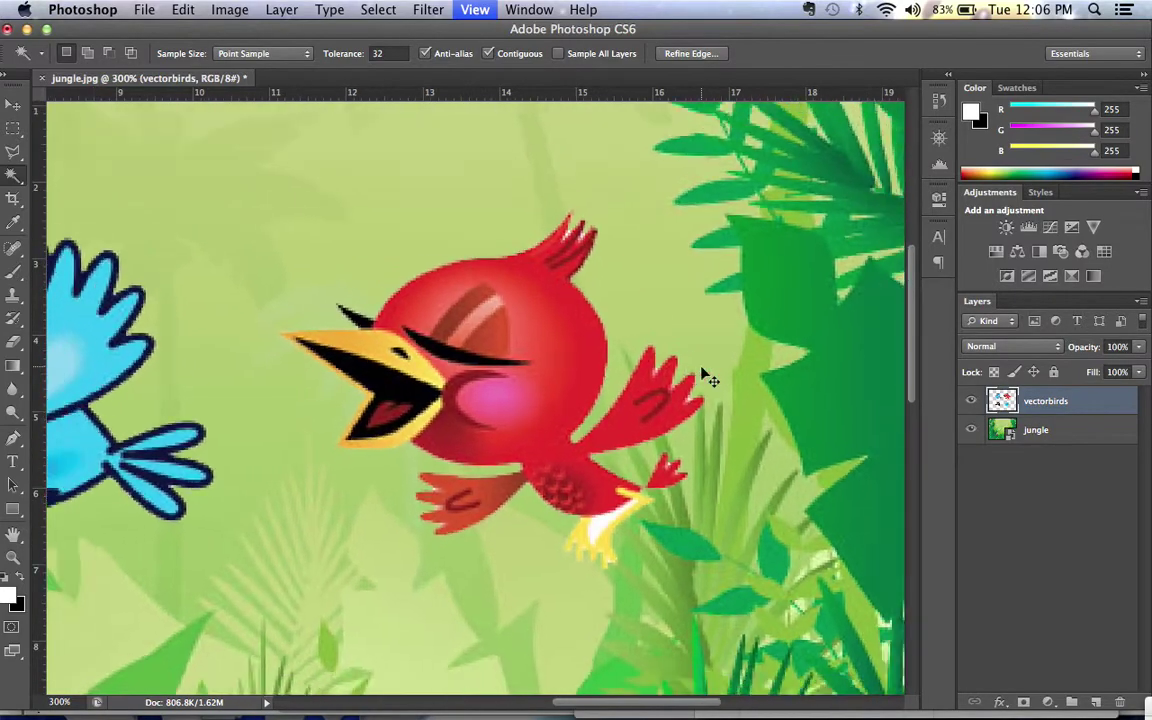
# Step: Delete the two blue birds and the black bird with rectangular marquee selections, keeping only the red bird
pyautogui.click(12, 127)
pyautogui.moveTo(245, 232); pyautogui.dragTo(486, 572)
pyautogui.click(404, 216)
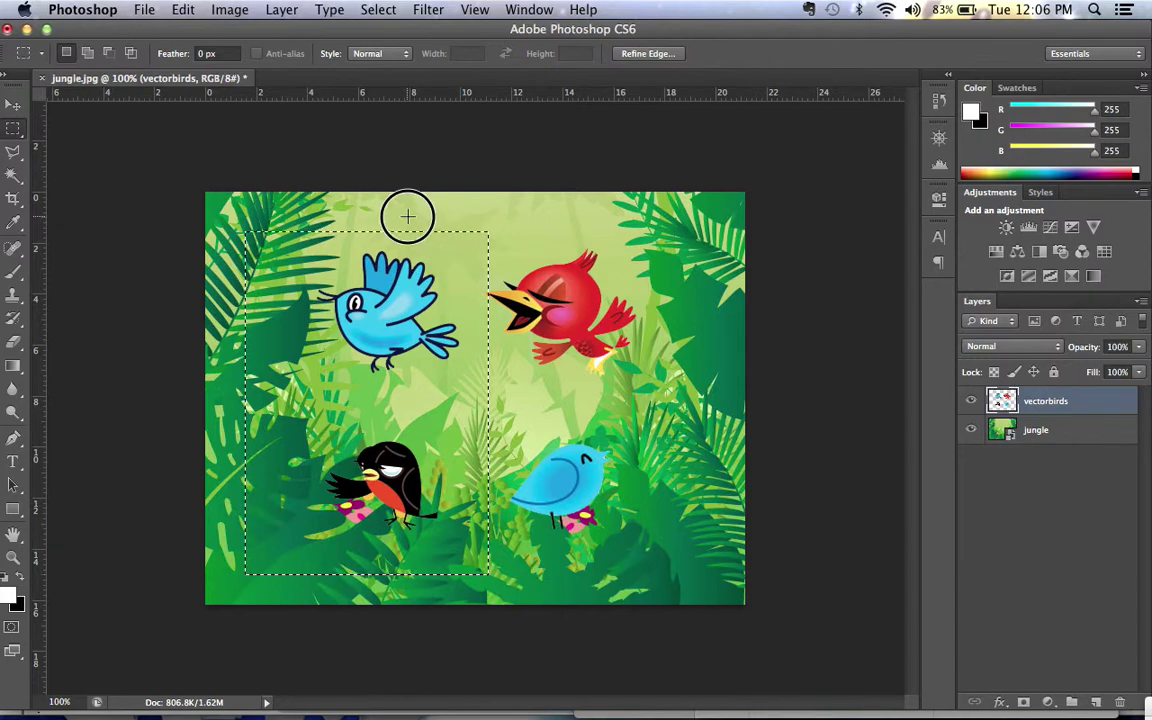
pyautogui.moveTo(285, 225); pyautogui.dragTo(466, 568)
pyautogui.press('Delete')
pyautogui.moveTo(646, 568); pyautogui.dragTo(438, 421)
pyautogui.press('Delete')
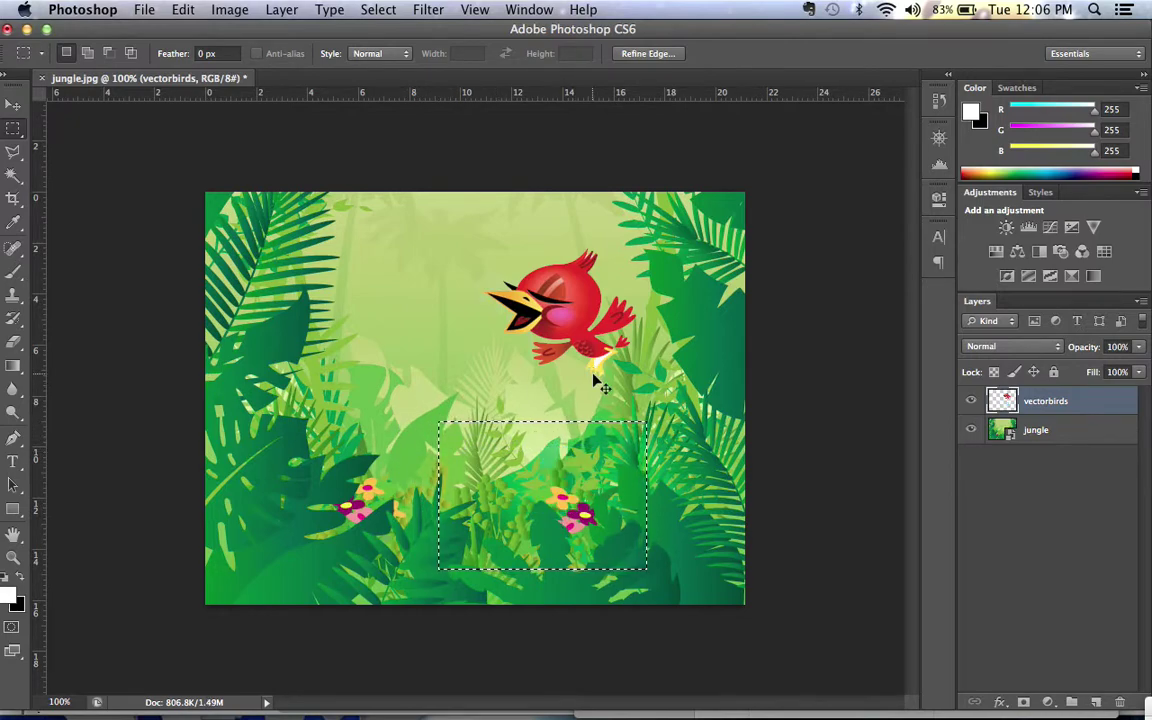
# Step: Select the leftover white area between the red bird's legs with the Magic Wand, delete it, and clear the selection
pyautogui.press('super+plus')
pyautogui.press('super+plus')
pyautogui.press('super+plus')
pyautogui.scroll(3, 593, 374)
pyautogui.hscroll(2, 593, 374)
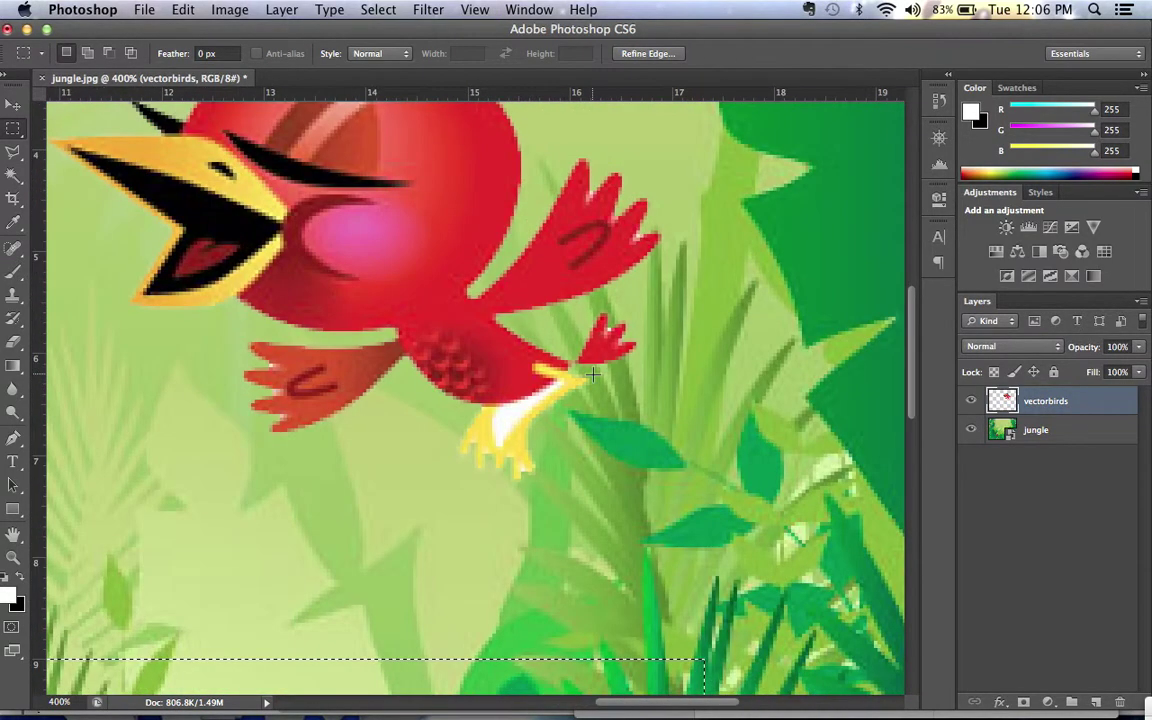
pyautogui.press('super+plus')
pyautogui.press('super+plus')
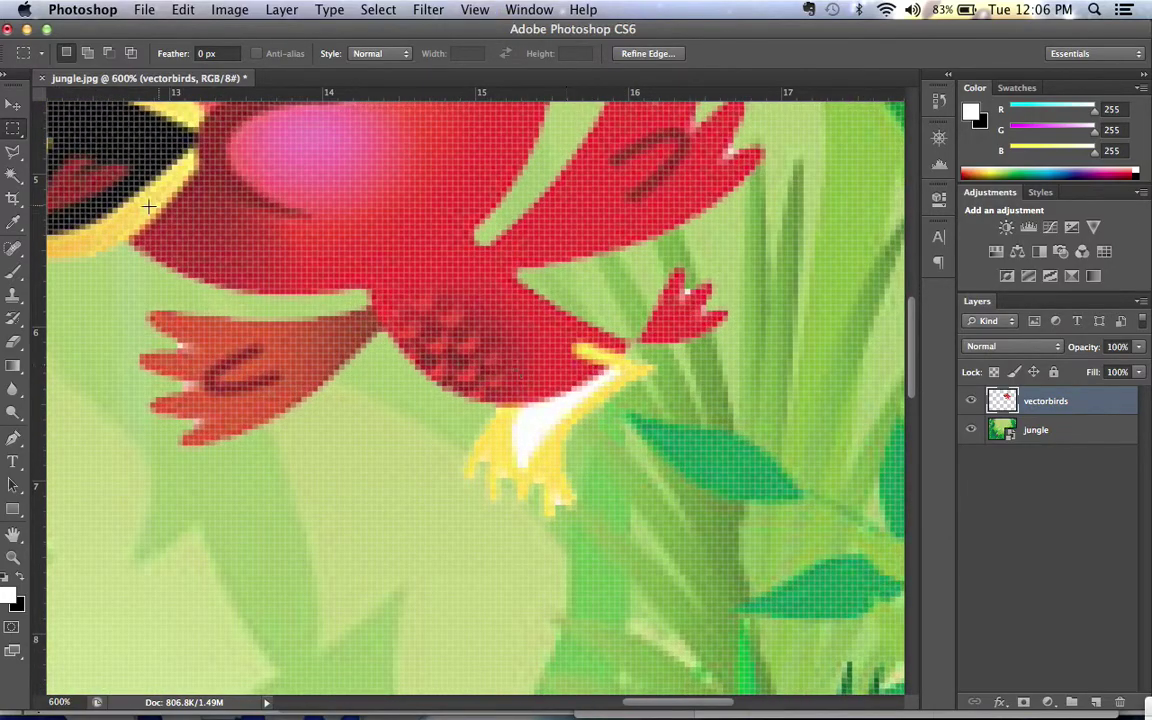
pyautogui.press('super+plus')
pyautogui.press('super+plus')
pyautogui.press('super+plus')
pyautogui.press('super+plus')
pyautogui.press('super+plus')
pyautogui.press('super+plus')
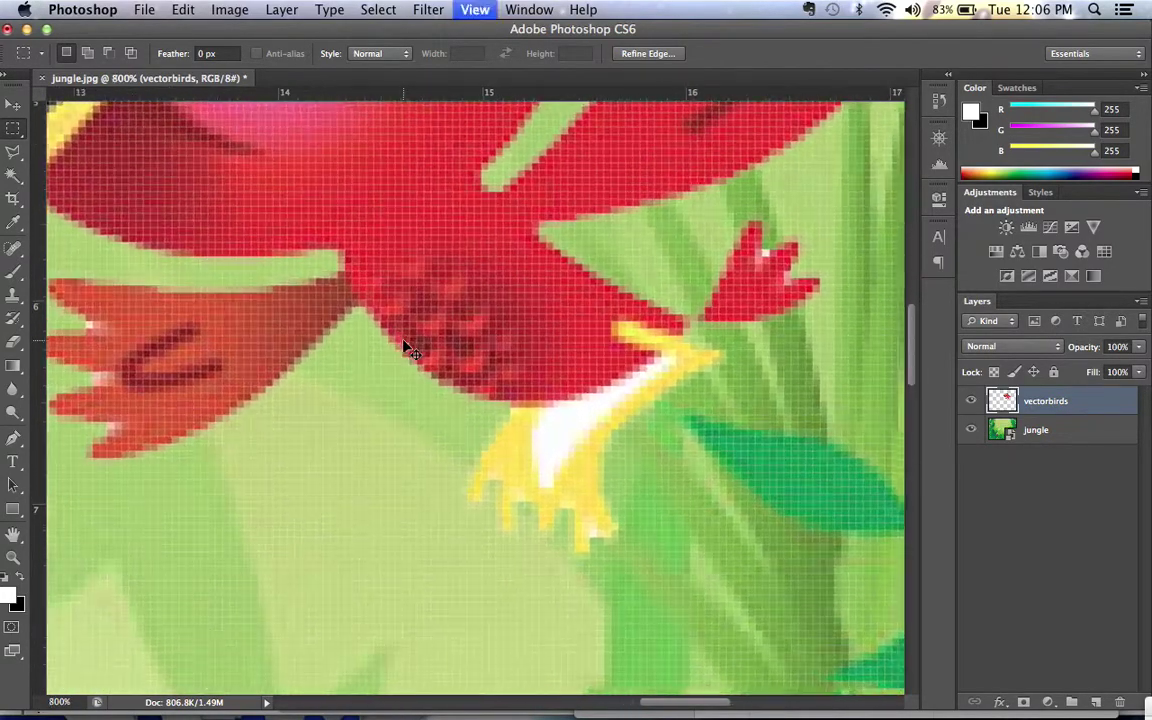
pyautogui.press('super+minus')
pyautogui.press('super+minus')
pyautogui.press('super+minus')
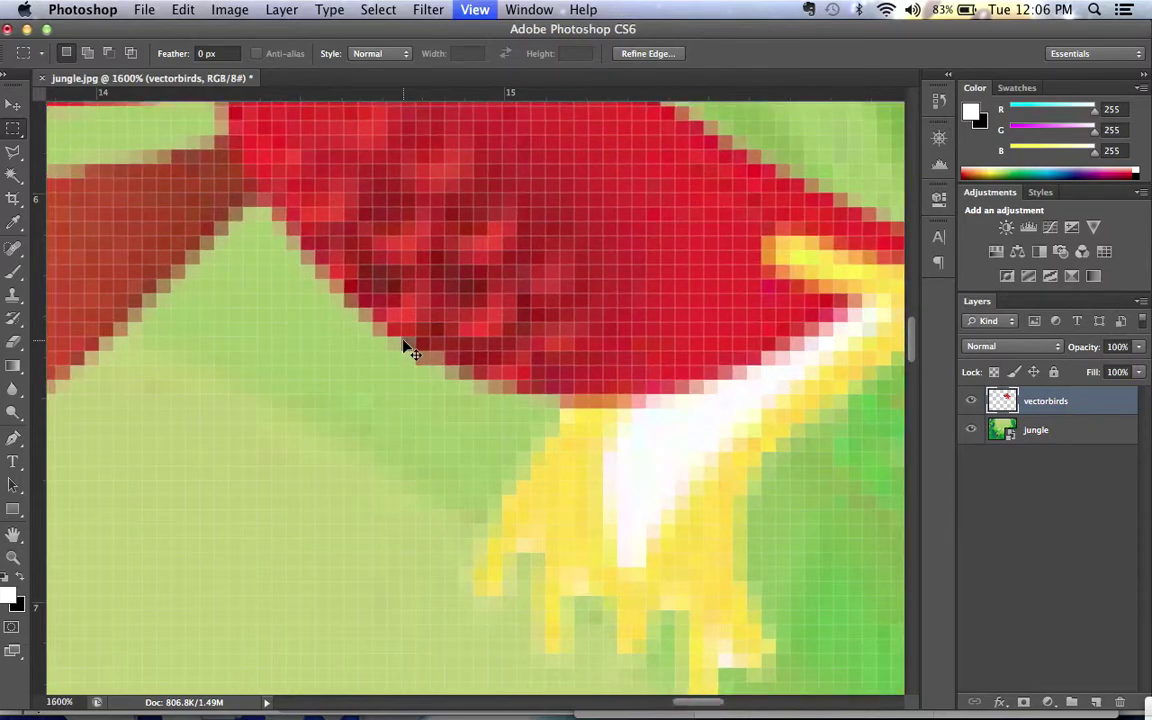
pyautogui.press('super+minus')
pyautogui.press('super+minus')
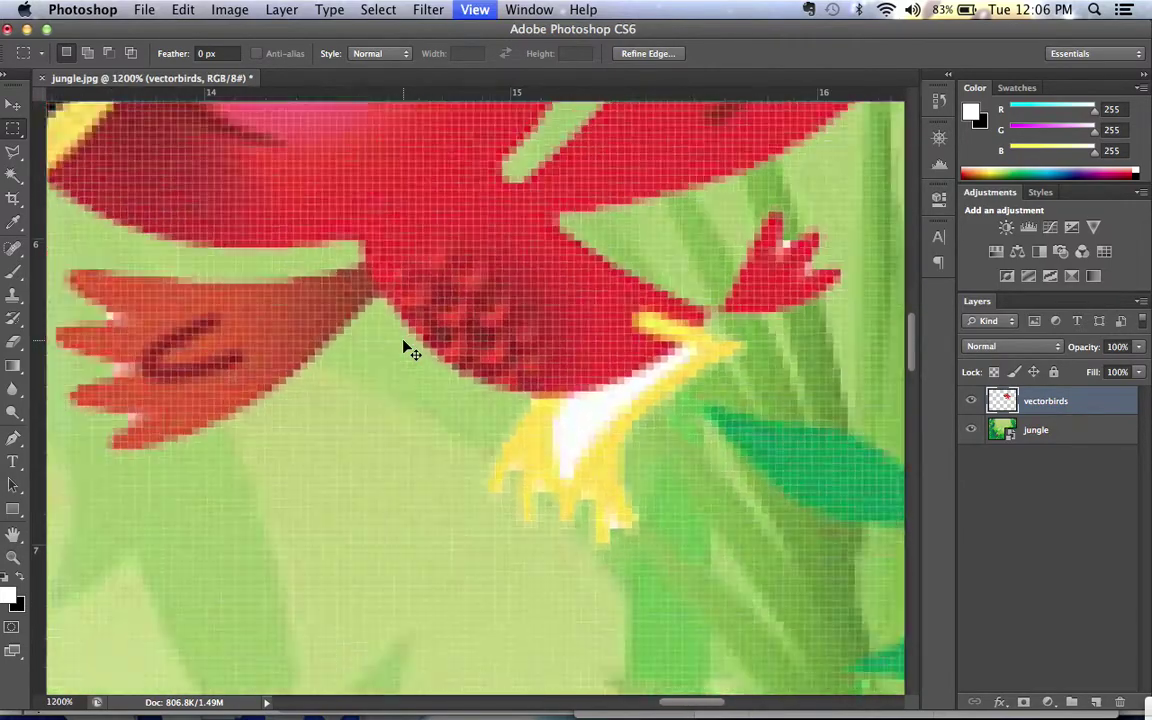
pyautogui.click(15, 177)
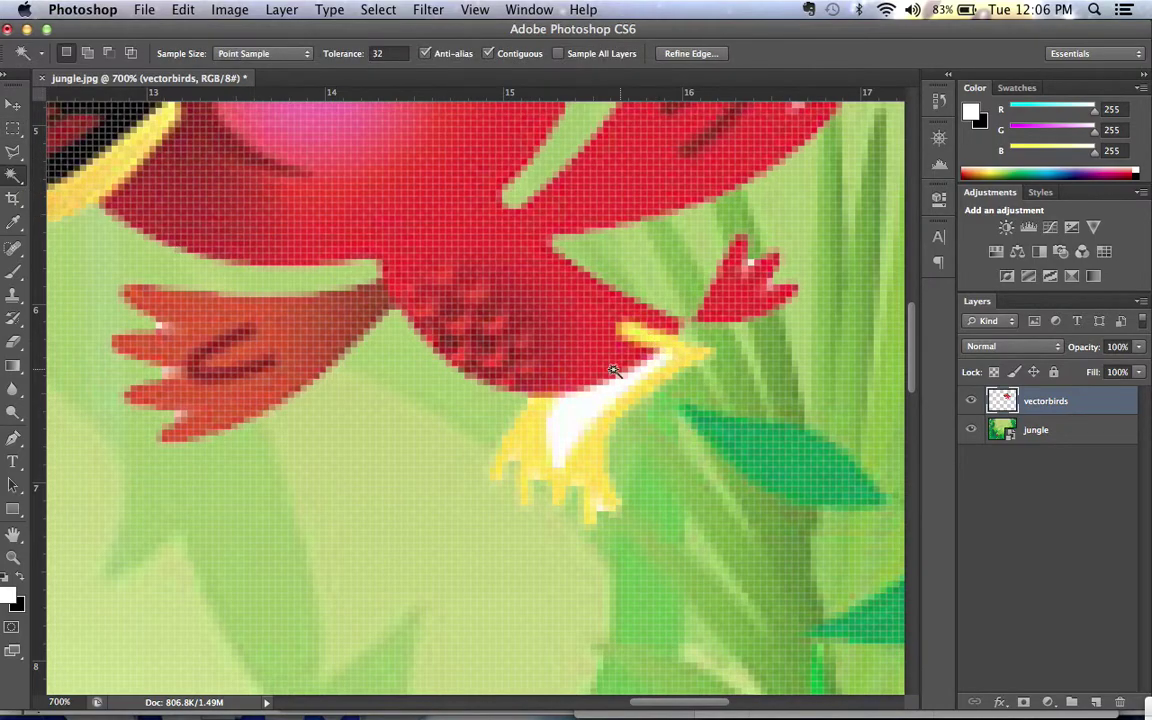
pyautogui.press('Delete')
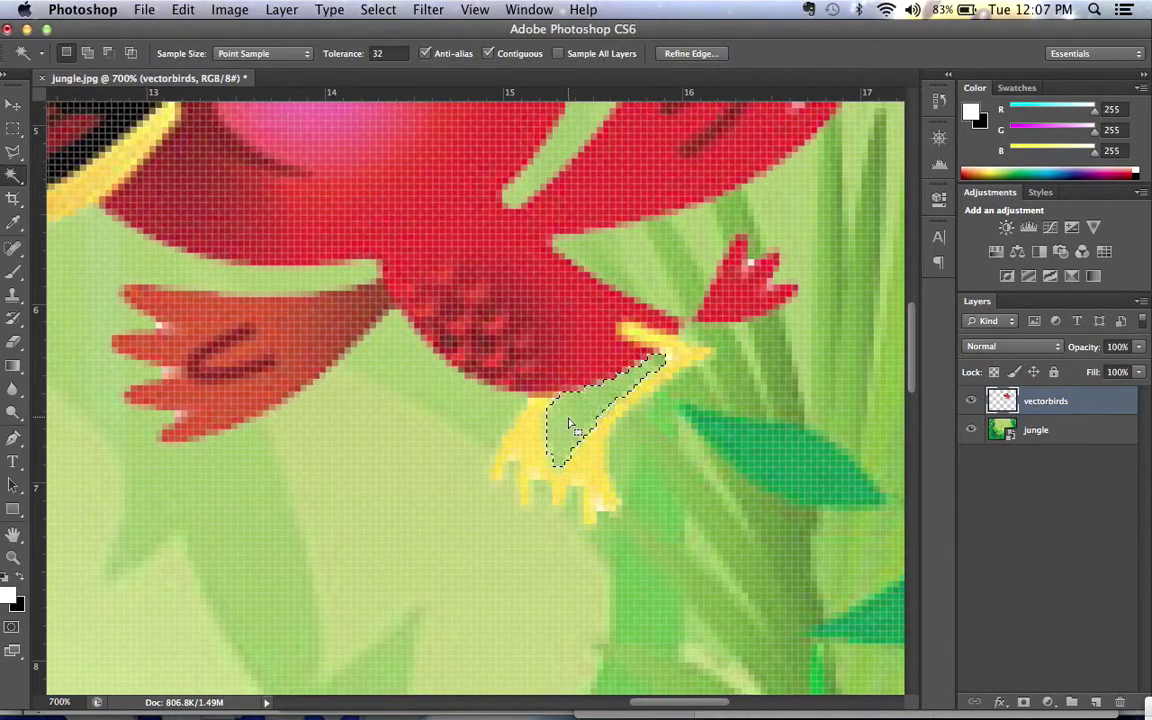
pyautogui.press('super+minus')
pyautogui.press('super+minus')
pyautogui.press('super+minus')
pyautogui.press('super+minus')
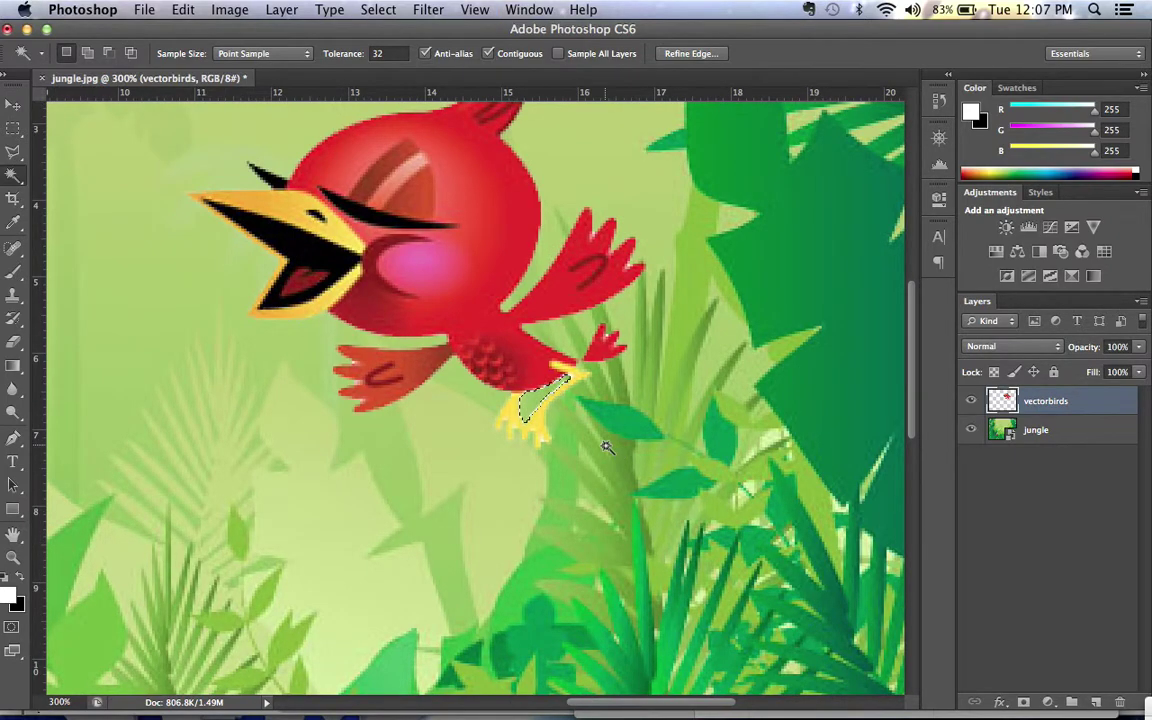
pyautogui.press('super+d')
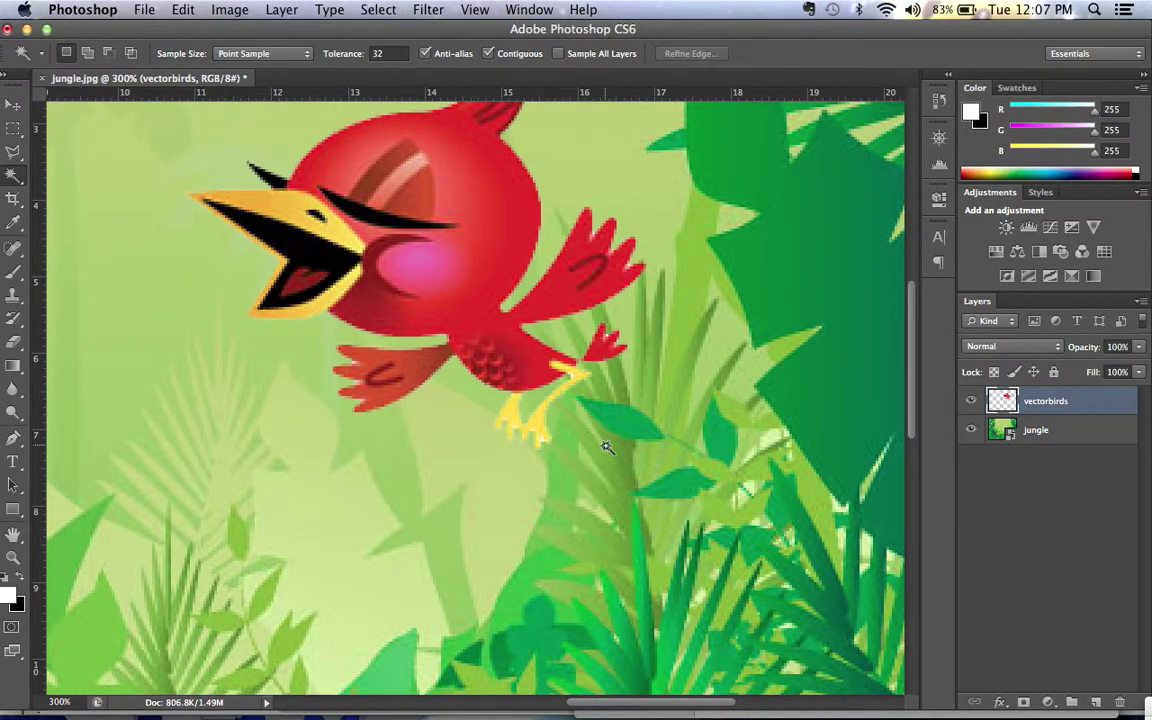
# Step: Outline the red bird's raised wing beside its tail with a closed Polygonal Lasso selection
pyautogui.press('super+minus')
pyautogui.press('super+minus')
pyautogui.press('super+minus')
pyautogui.press('super+plus')
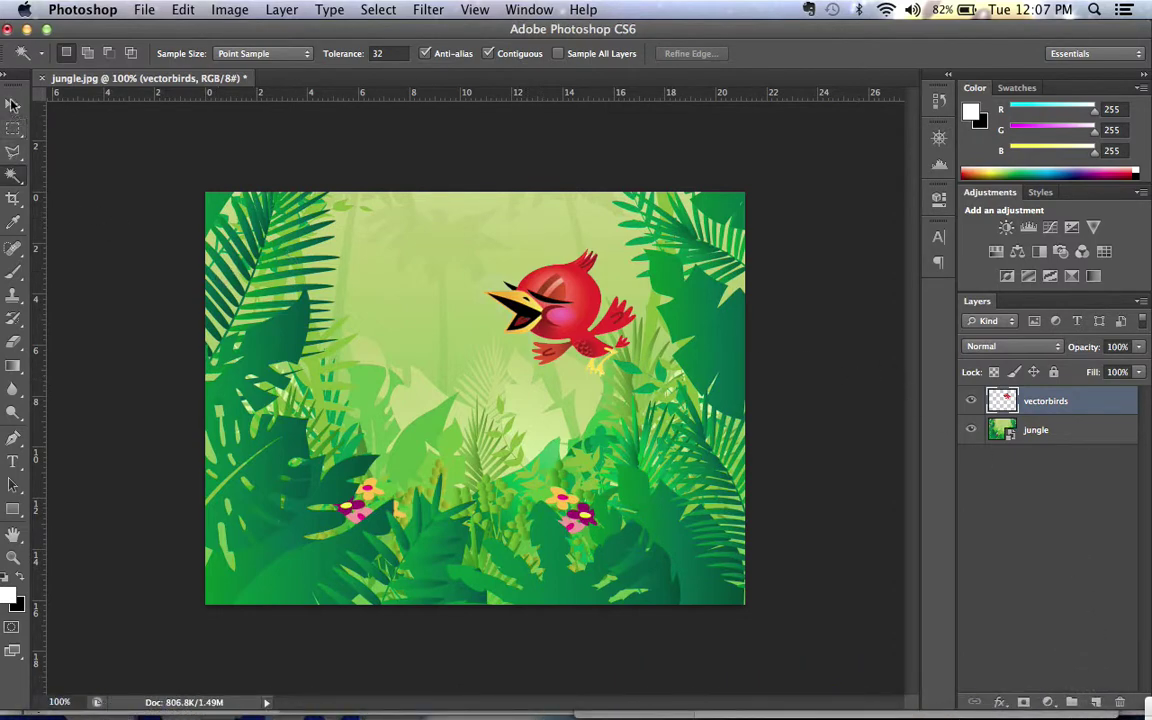
pyautogui.moveTo(12, 151)
pyautogui.mouseDown()
pyautogui.moveTo(87, 155)
pyautogui.moveTo(81, 171)
pyautogui.mouseUp()
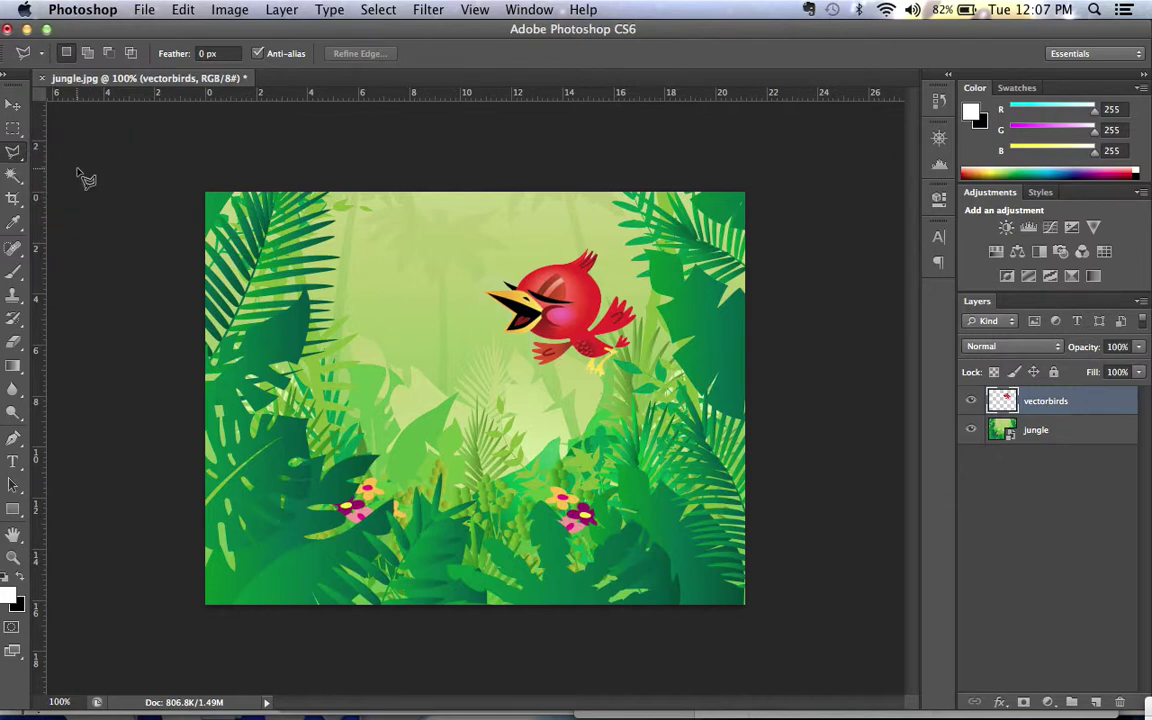
pyautogui.press('super+equal')
pyautogui.press('super+equal')
pyautogui.press('super+equal')
pyautogui.press('super+equal')
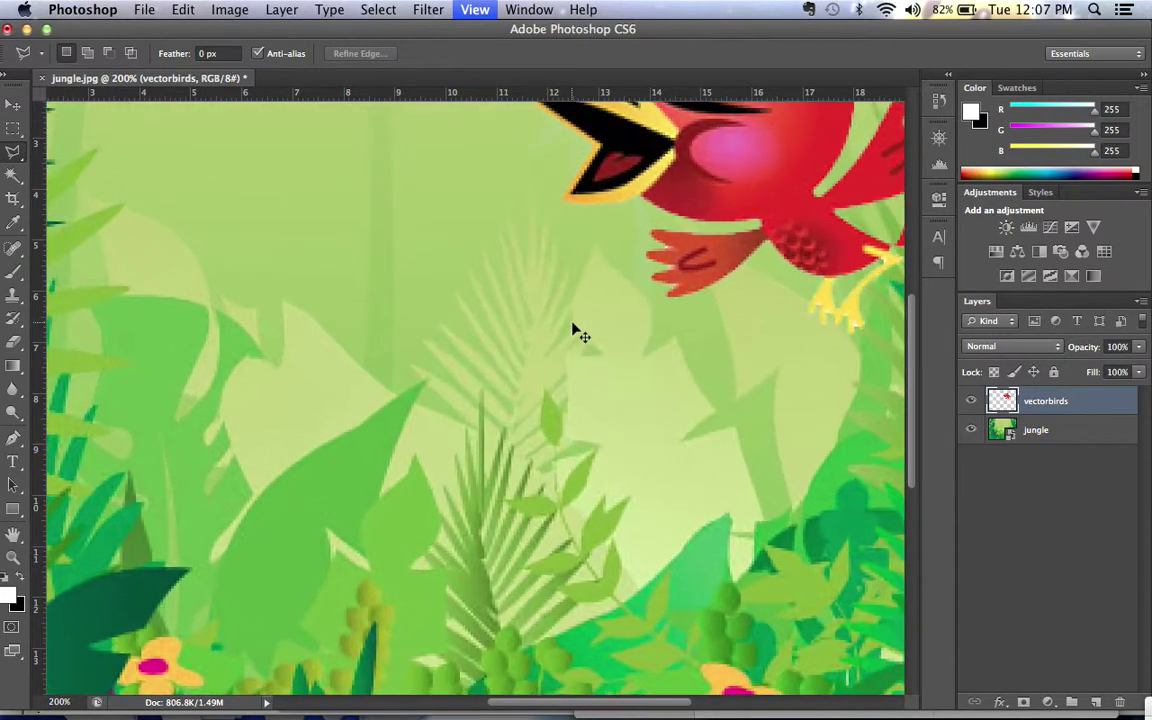
pyautogui.hscroll(10, 575, 330)
pyautogui.scroll(8, 575, 330)
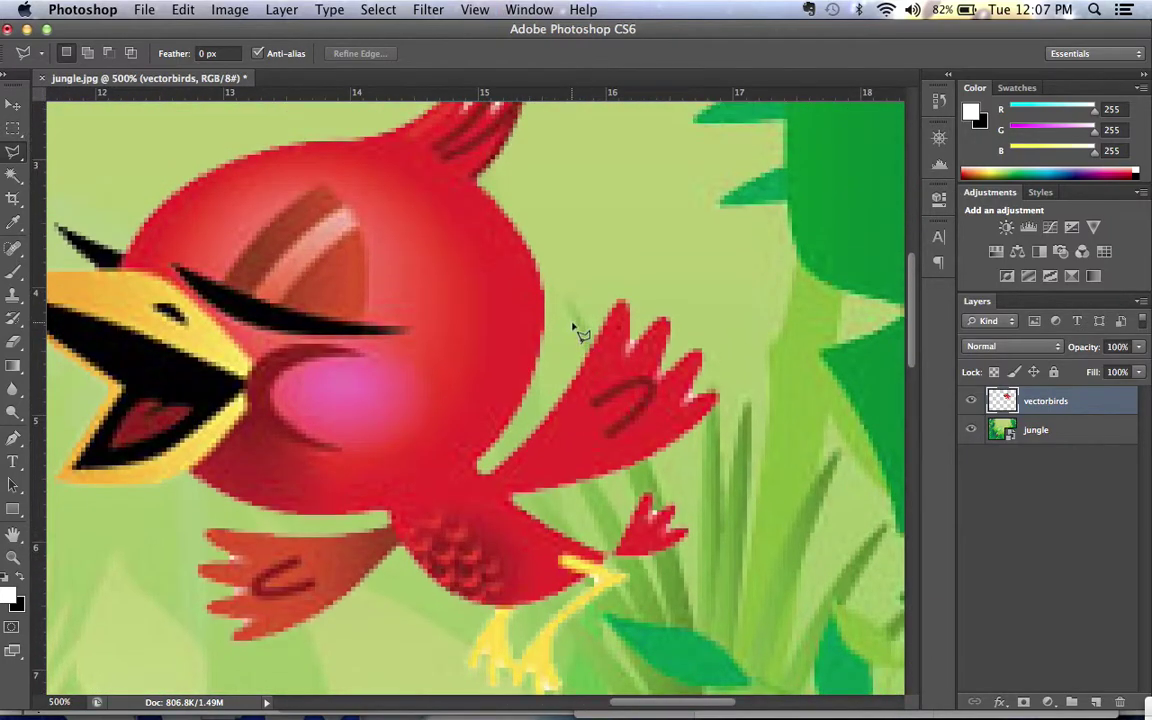
pyautogui.click(516, 501)
pyautogui.click(810, 379)
pyautogui.click(640, 238)
pyautogui.click(575, 258)
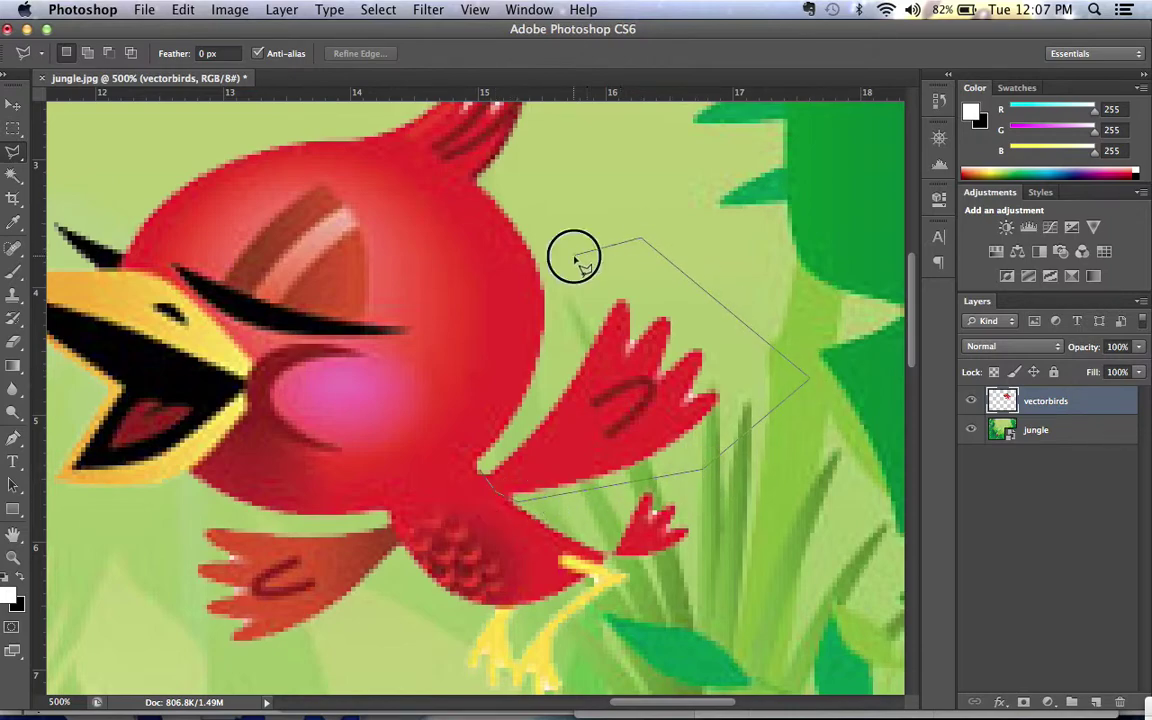
pyautogui.click(507, 461)
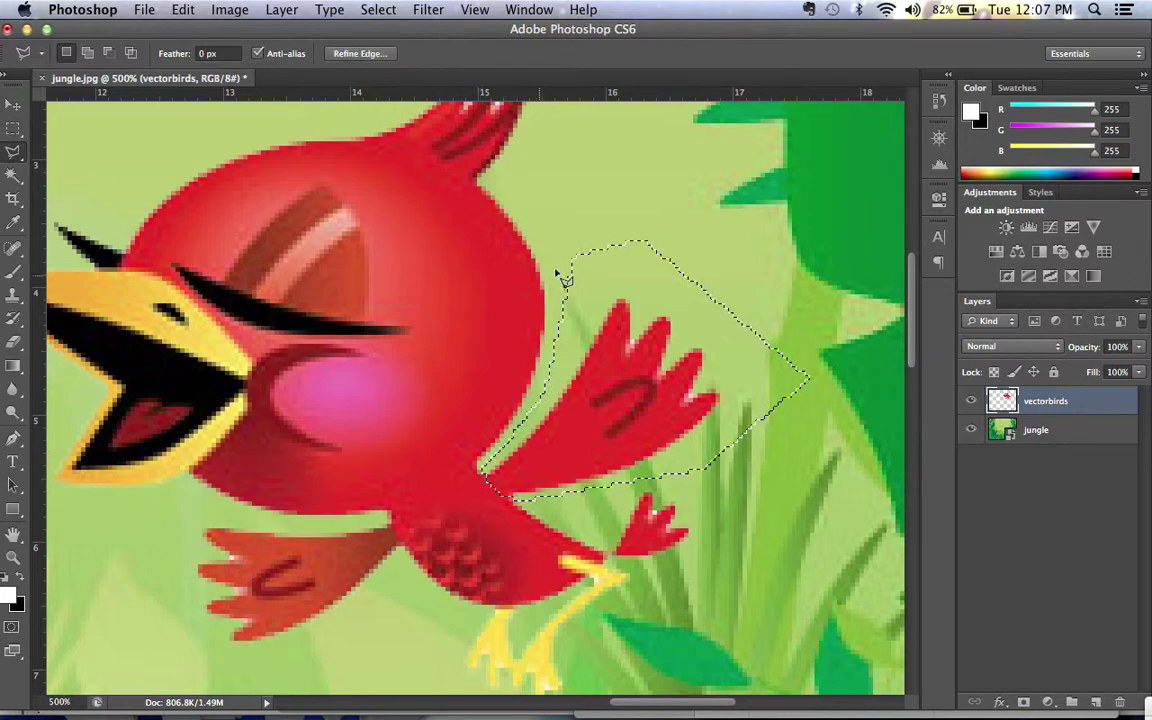
# Step: Cut the selected wing onto its own layer and name that layer RightWing
pyautogui.rightClick(598, 436)
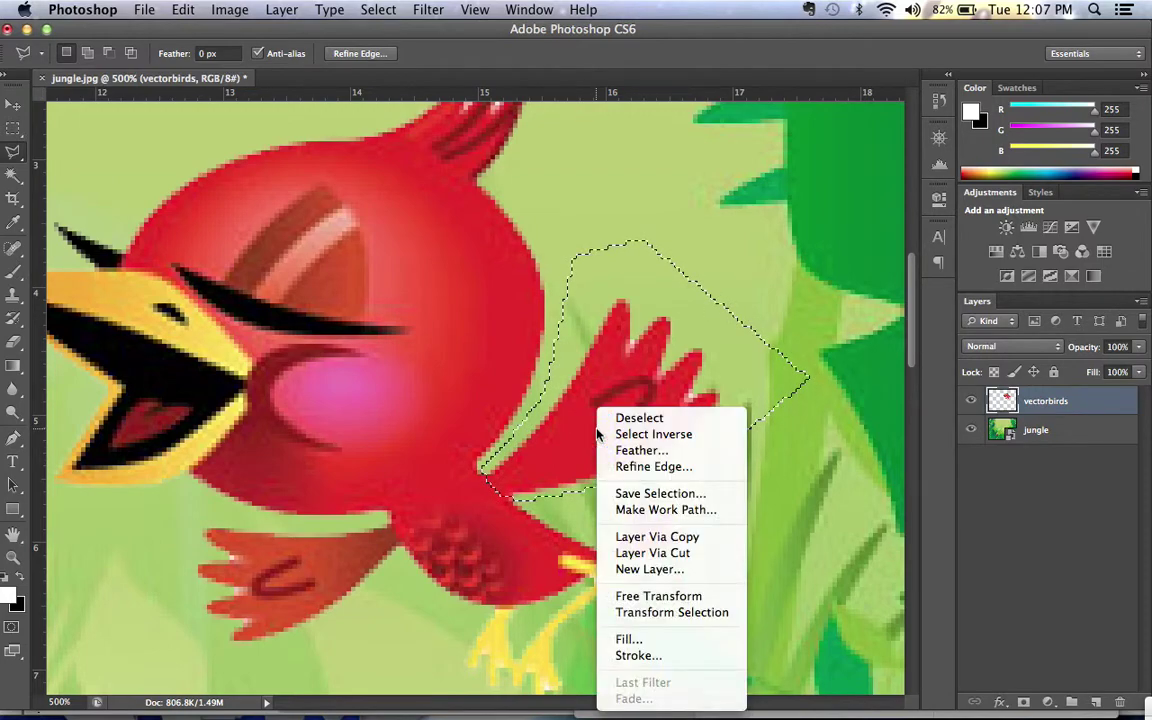
pyautogui.click(705, 553)
pyautogui.click(971, 401)
pyautogui.click(971, 401)
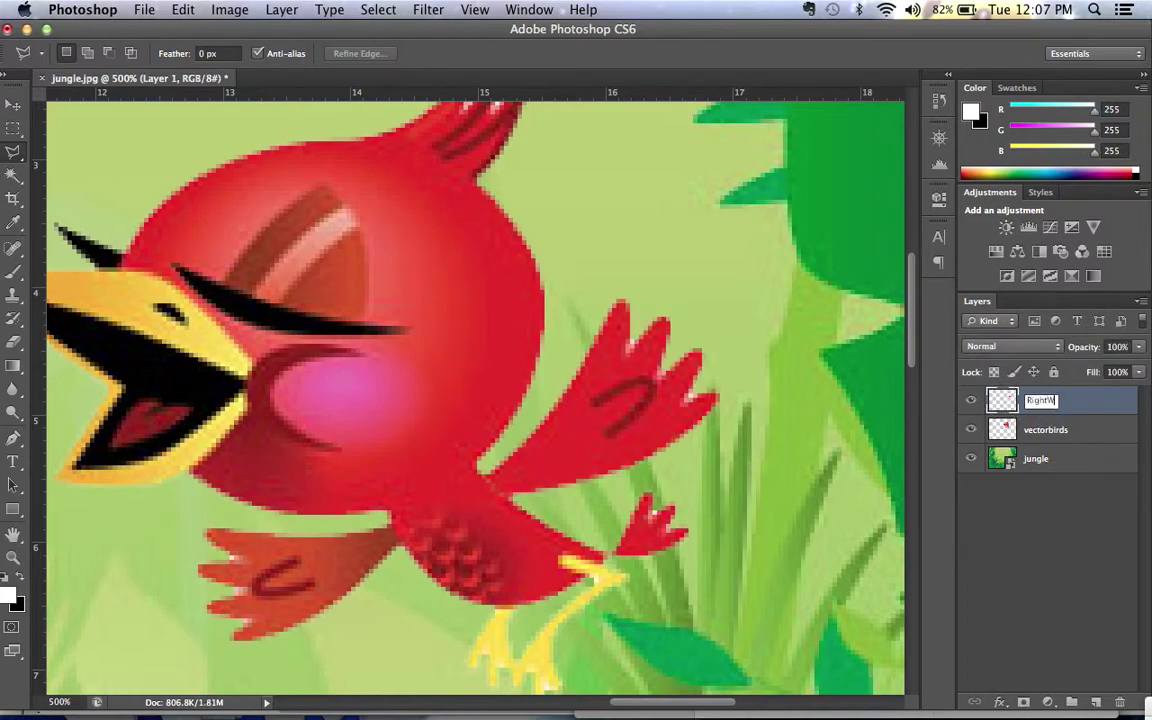
pyautogui.press('Return')
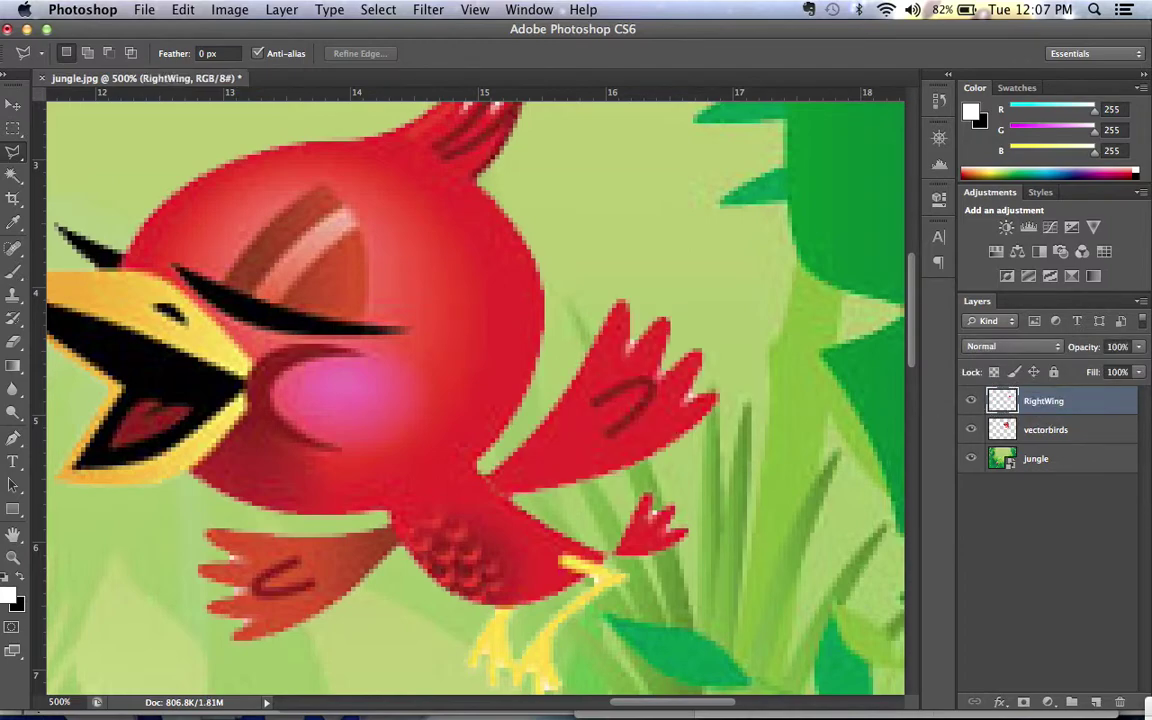
# Step: On the vectorbirds layer, outline the red bird's lower wing beneath its head with a closed Polygonal Lasso selection
pyautogui.click(1063, 430)
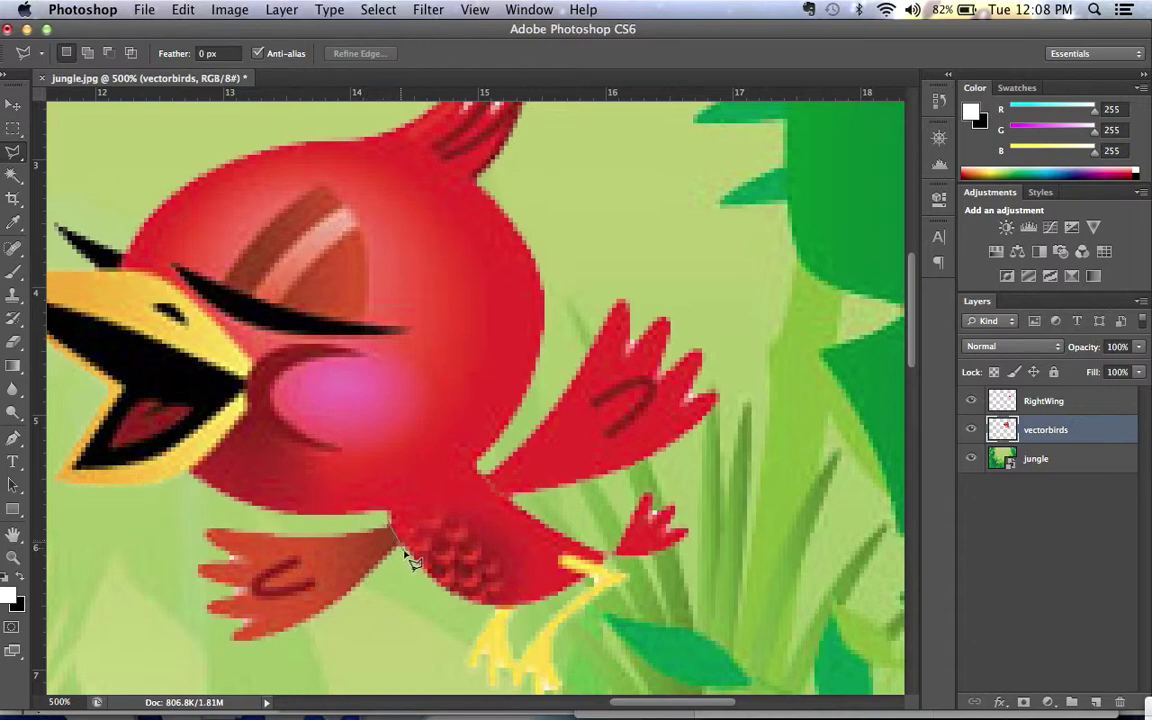
pyautogui.click(335, 650)
pyautogui.click(160, 533)
pyautogui.doubleClick(305, 527)
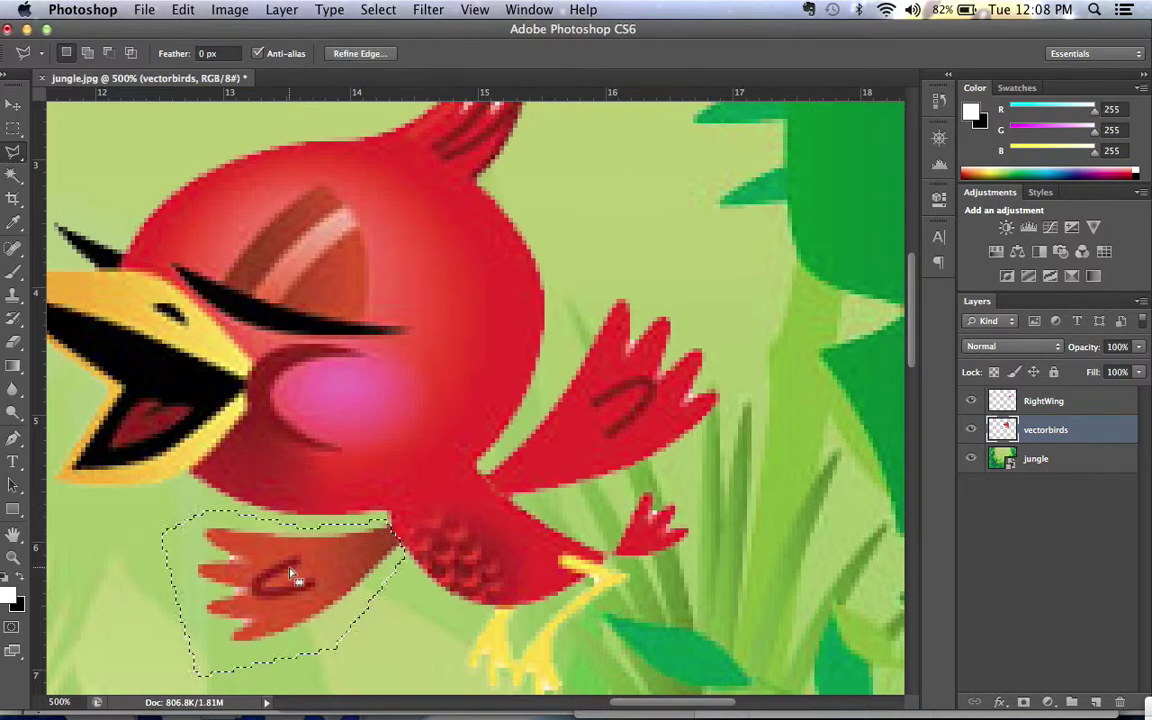
# Step: Cut the selected lower wing onto its own layer and name that layer LeftWing
pyautogui.rightClick(292, 574)
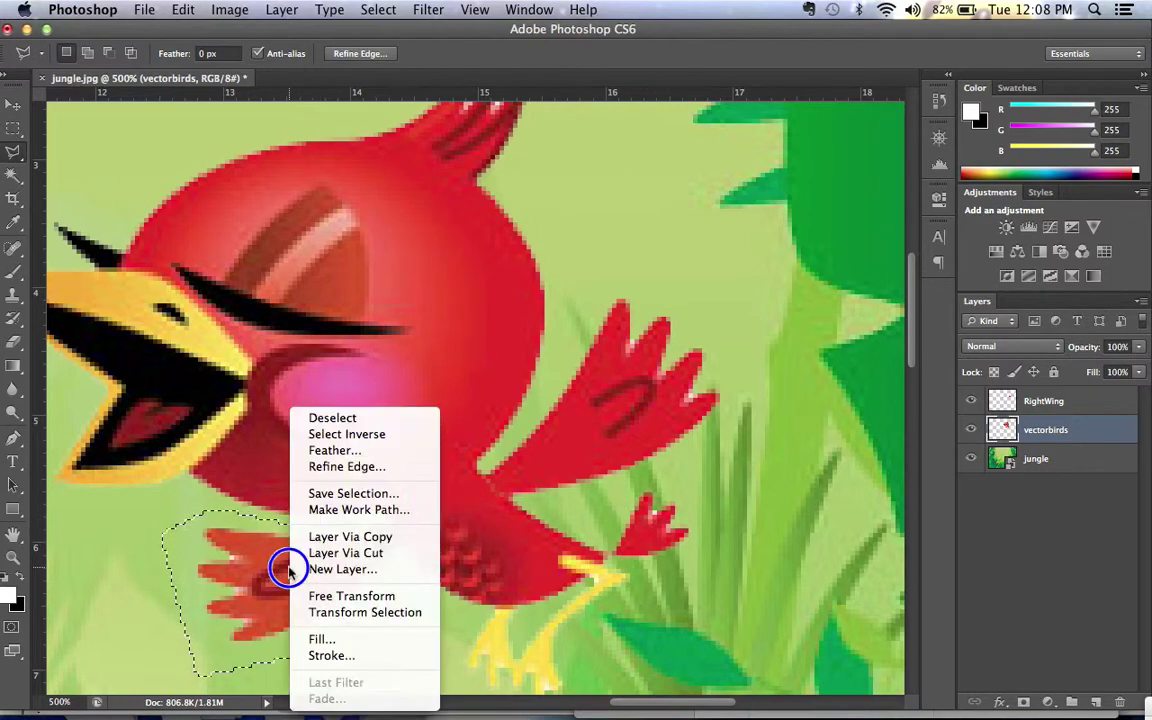
pyautogui.click(347, 552)
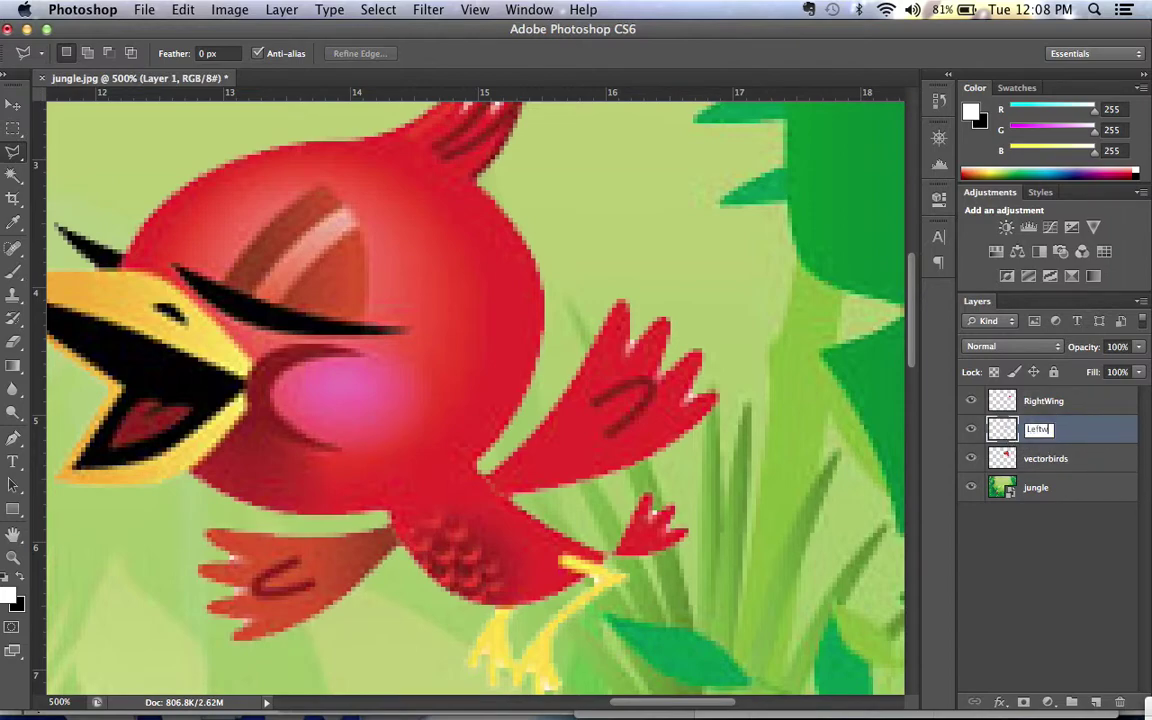
pyautogui.press('Return')
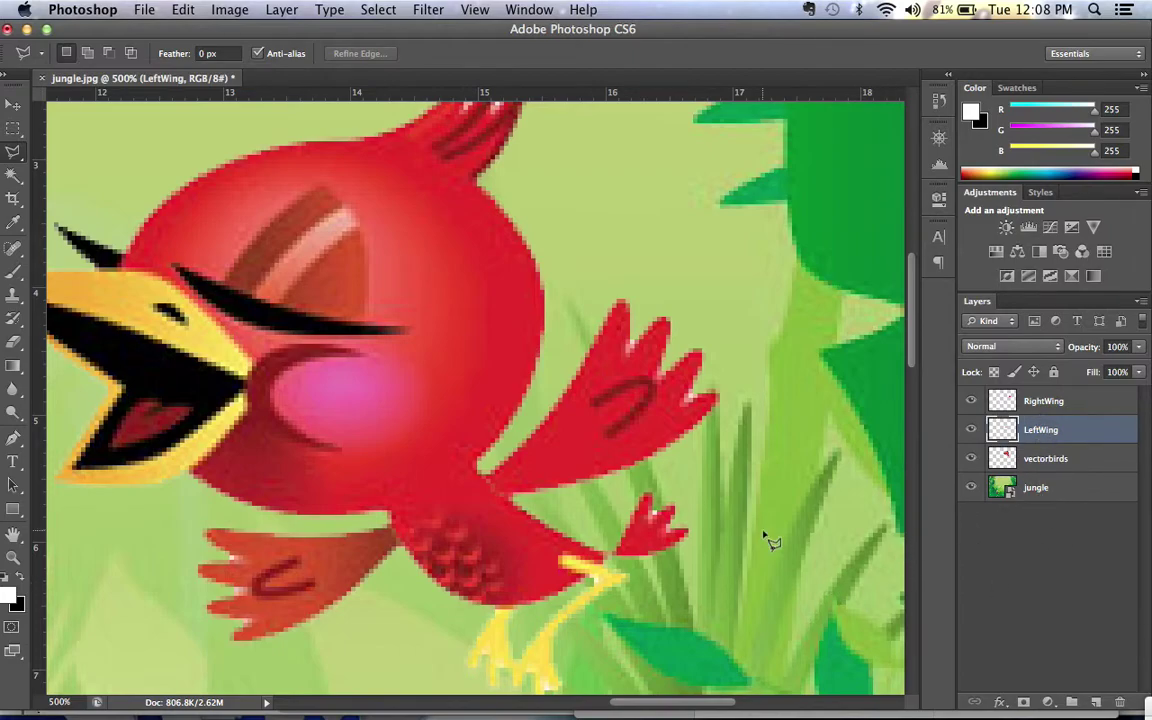
# Step: Save the layered document as BirdLayers.psd in the Bird folder in Photoshop format, keeping layers and maximum compatibility
pyautogui.press('super+minus')
pyautogui.press('super+minus')
pyautogui.press('super+minus')
pyautogui.press('super+minus')
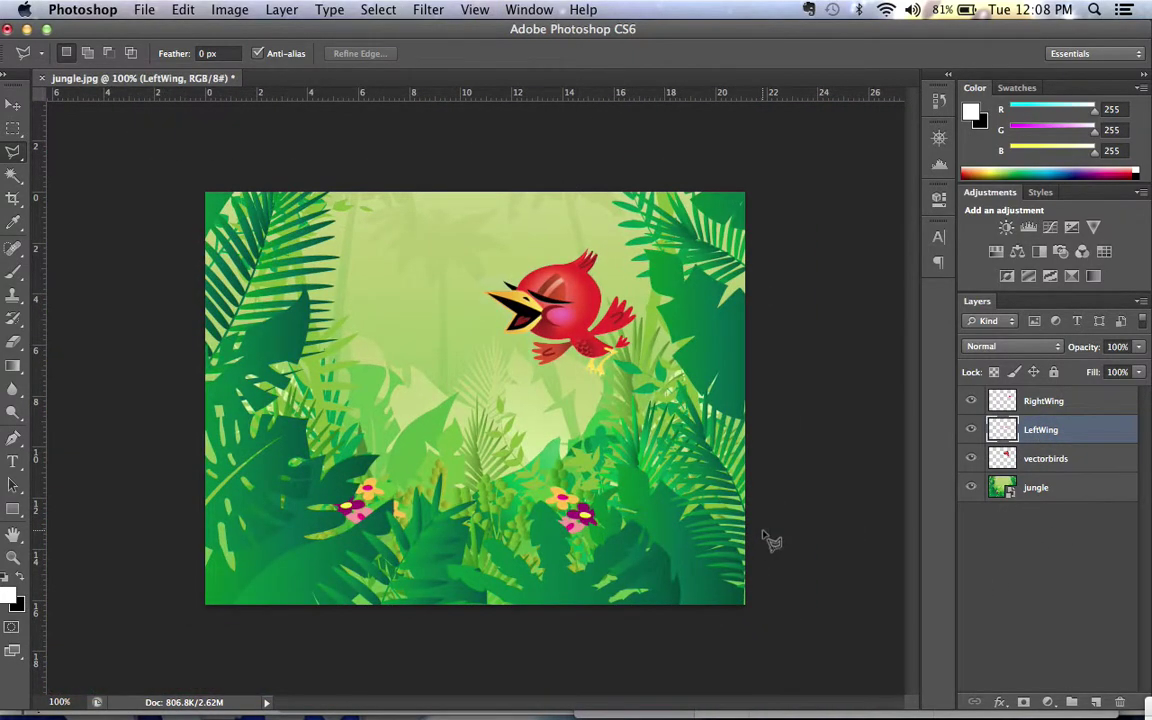
pyautogui.click(137, 8)
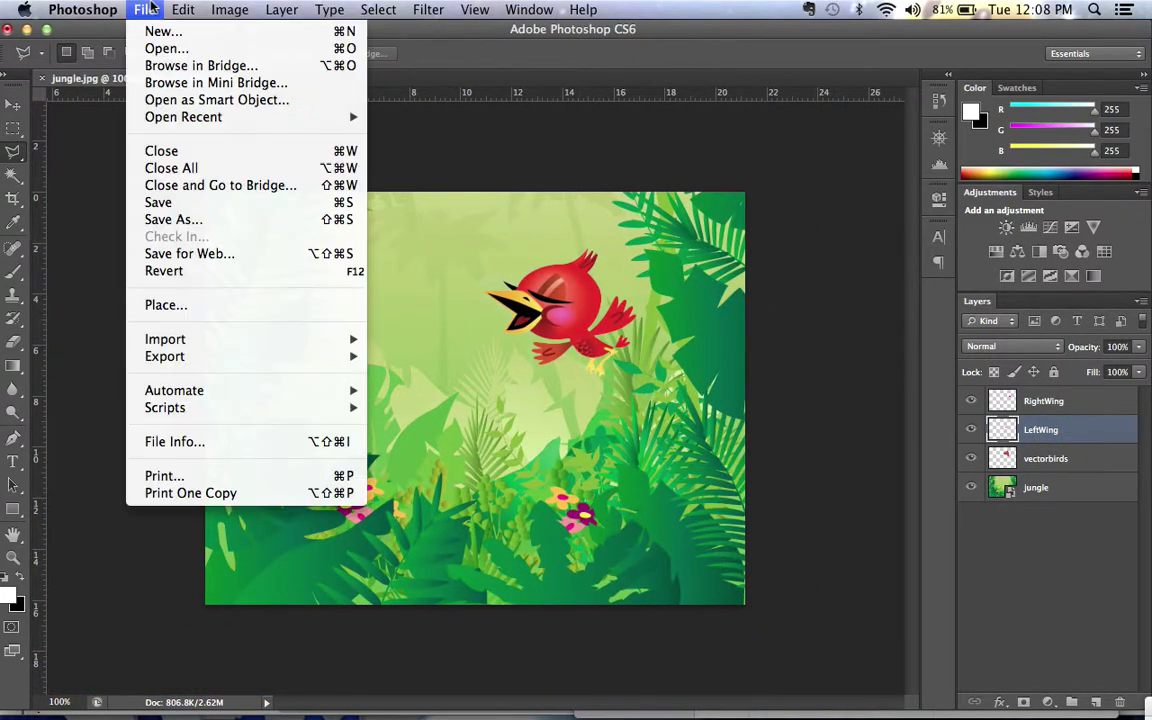
pyautogui.click(160, 221)
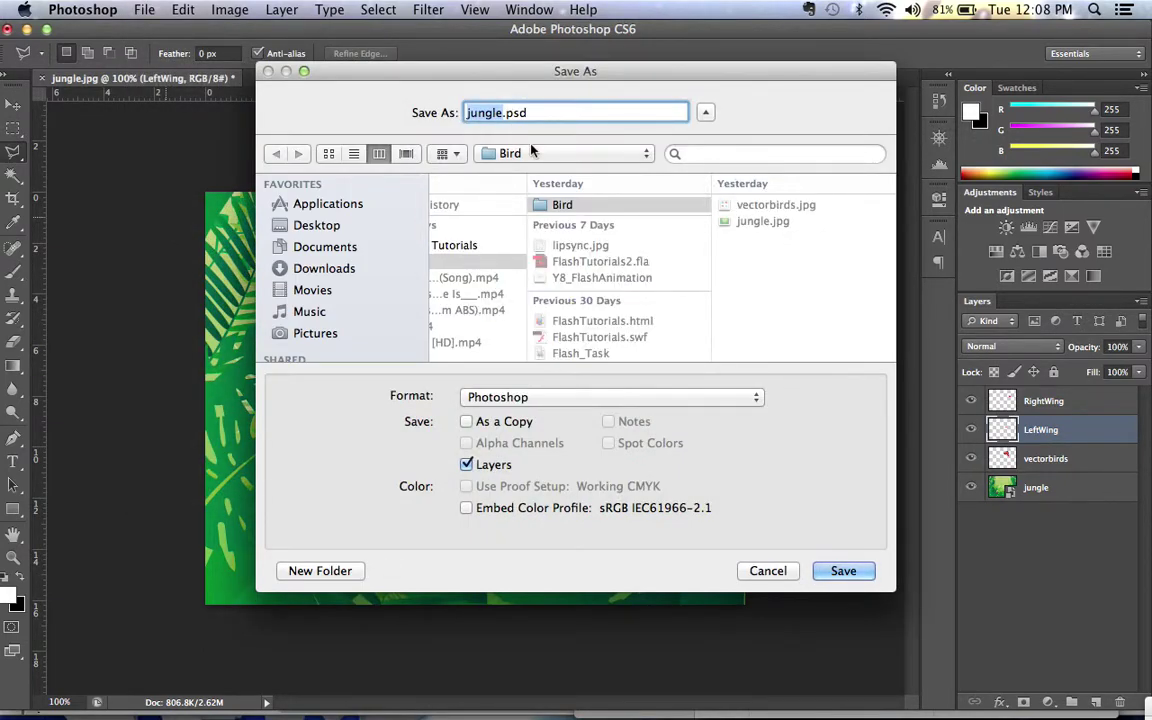
pyautogui.write('Bird')
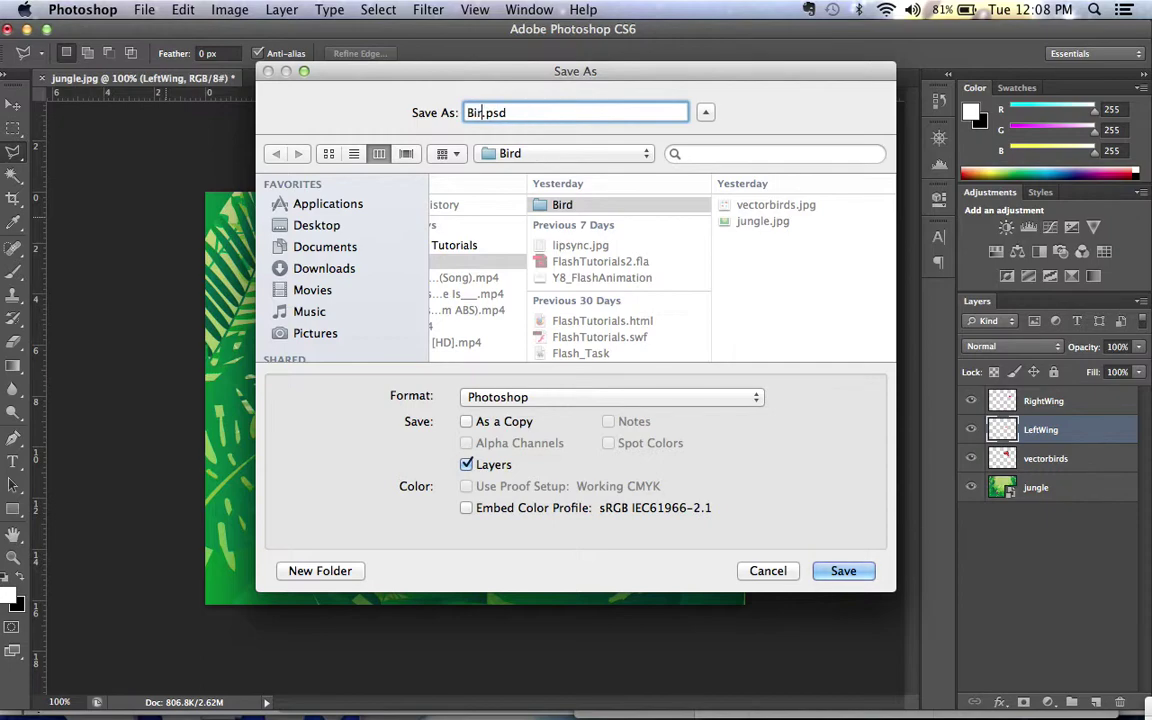
pyautogui.write('Layers')
pyautogui.click(836, 577)
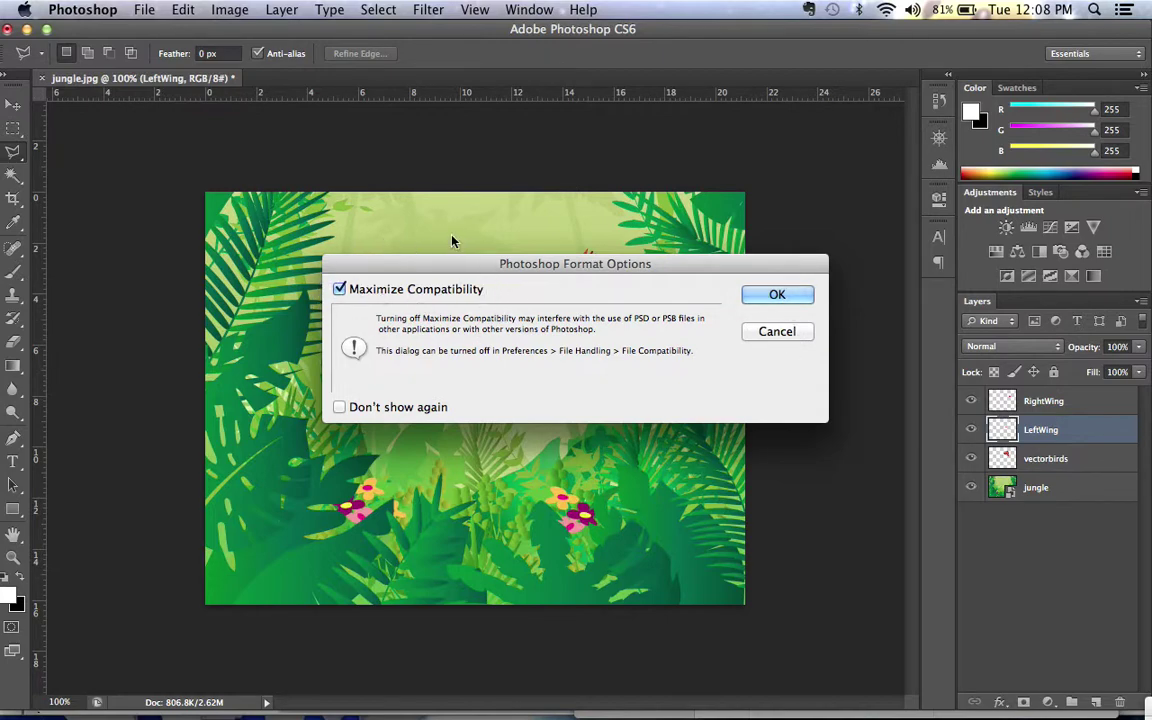
pyautogui.click(761, 299)
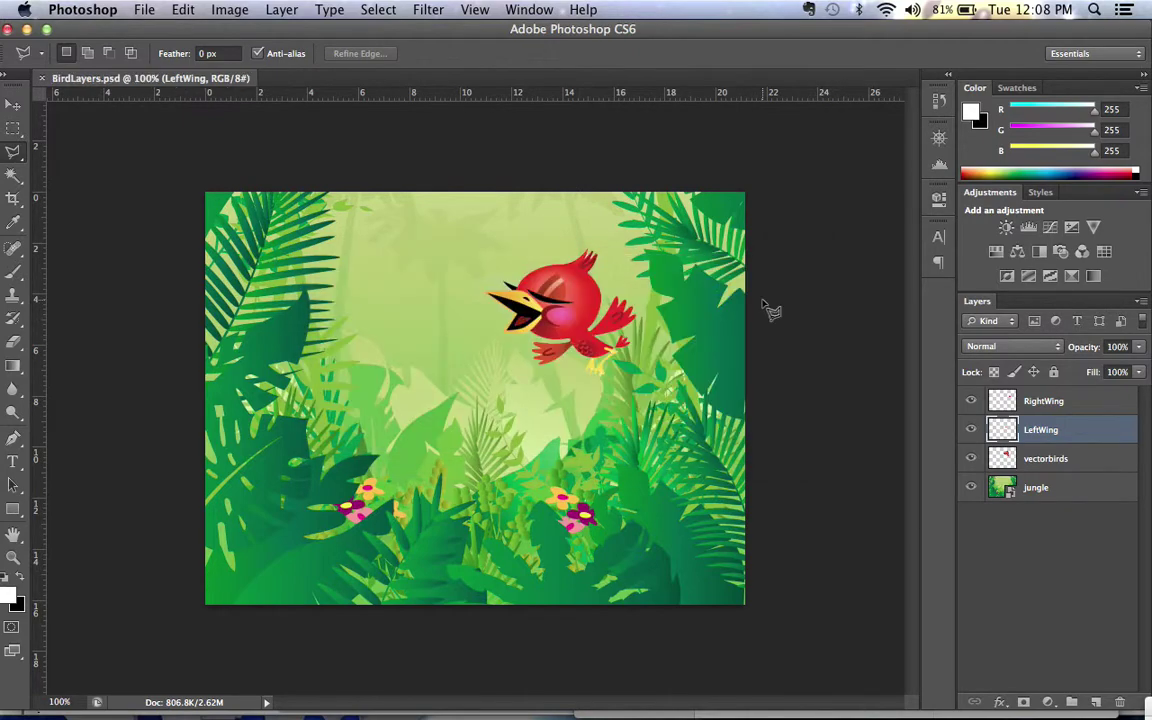
# Step: Switch to Adobe Flash and create a new ActionScript 2.0 document with a frame rate of 25 fps
pyautogui.hotkey('ctrl', 'Up')
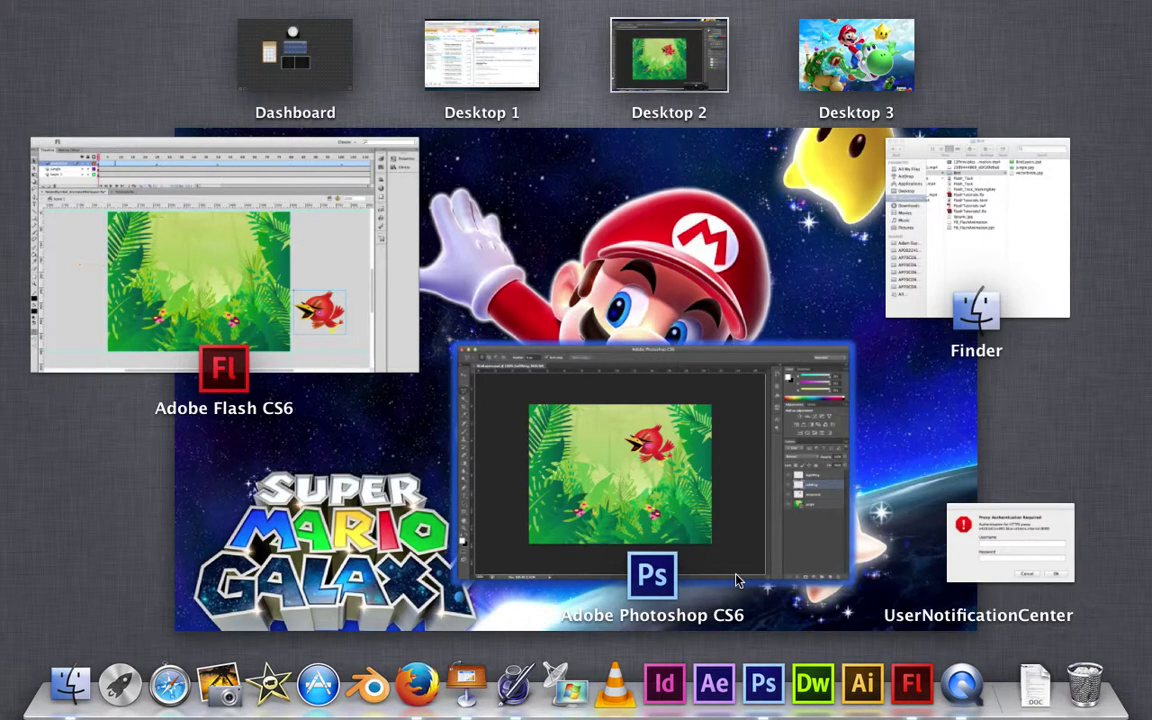
pyautogui.click(178, 298)
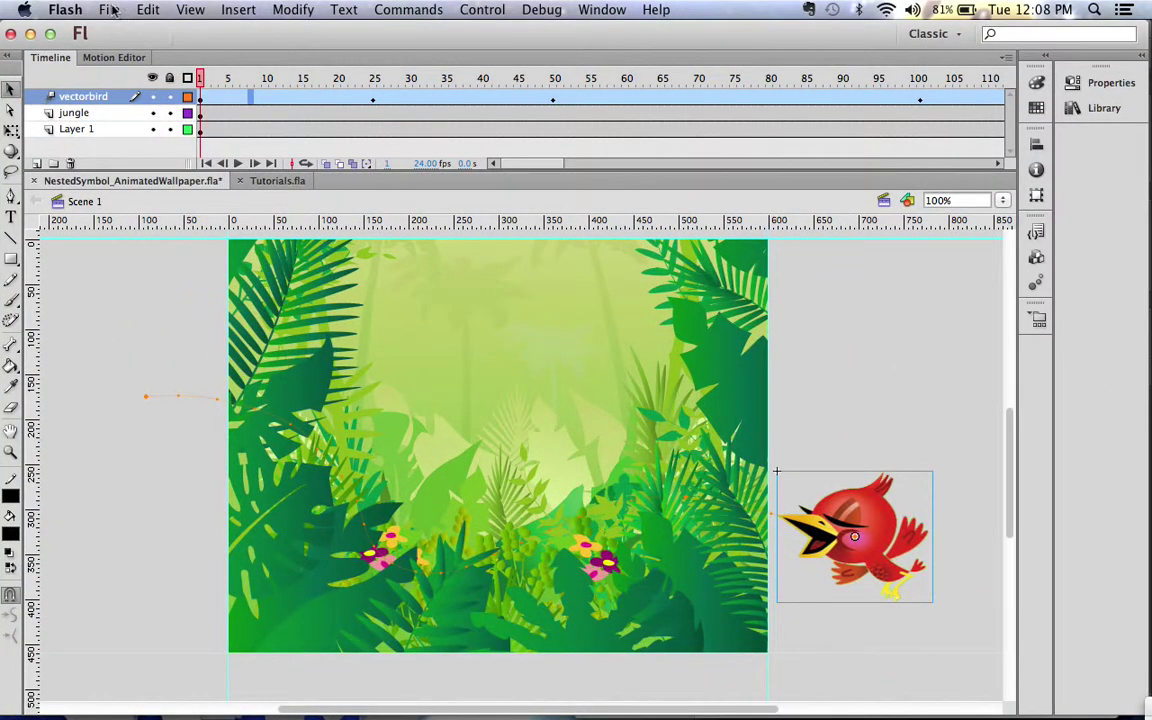
pyautogui.click(112, 9)
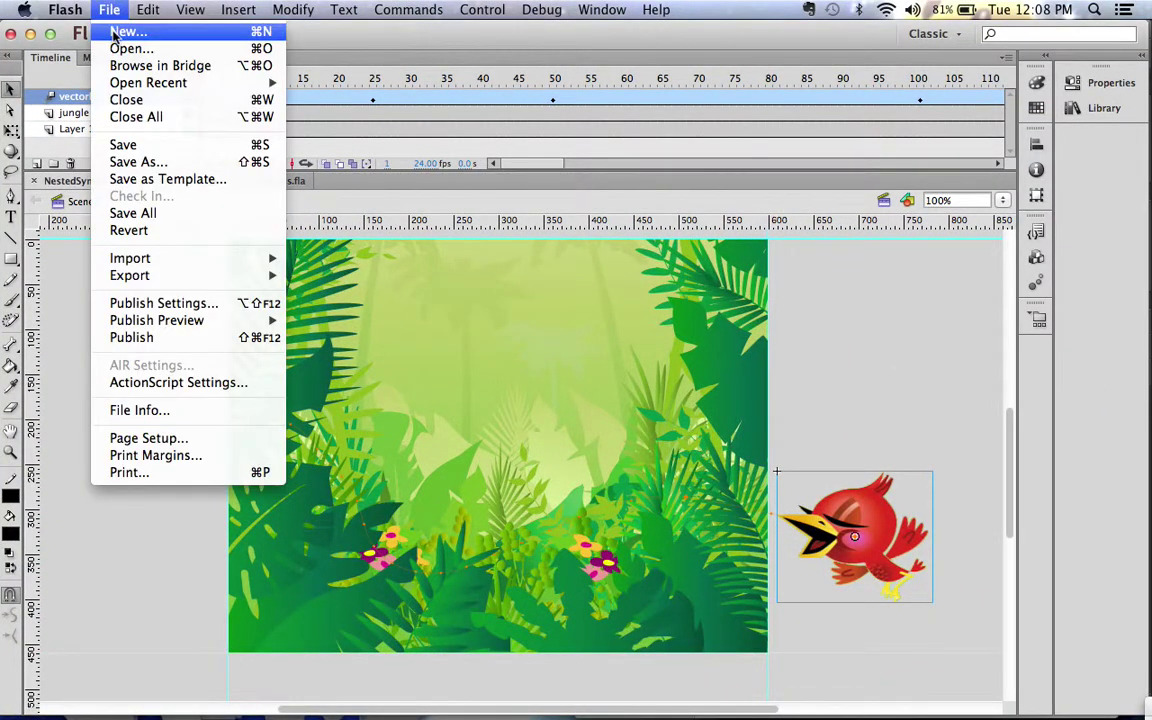
pyautogui.click(115, 32)
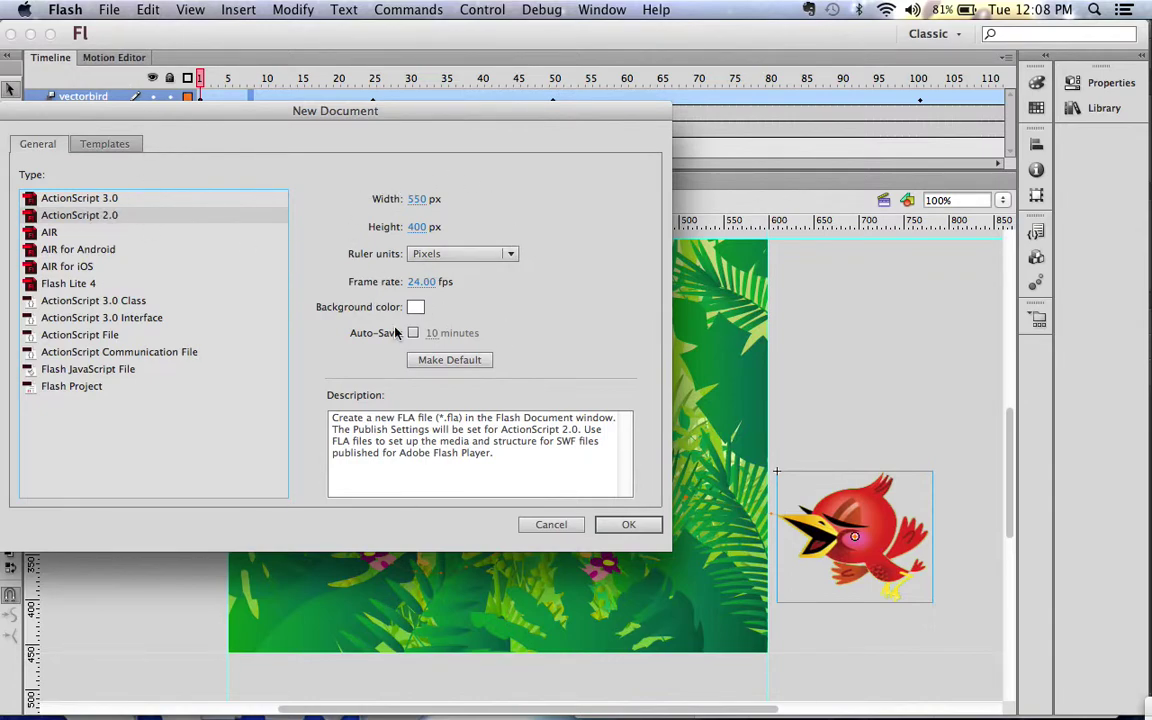
pyautogui.click(418, 284)
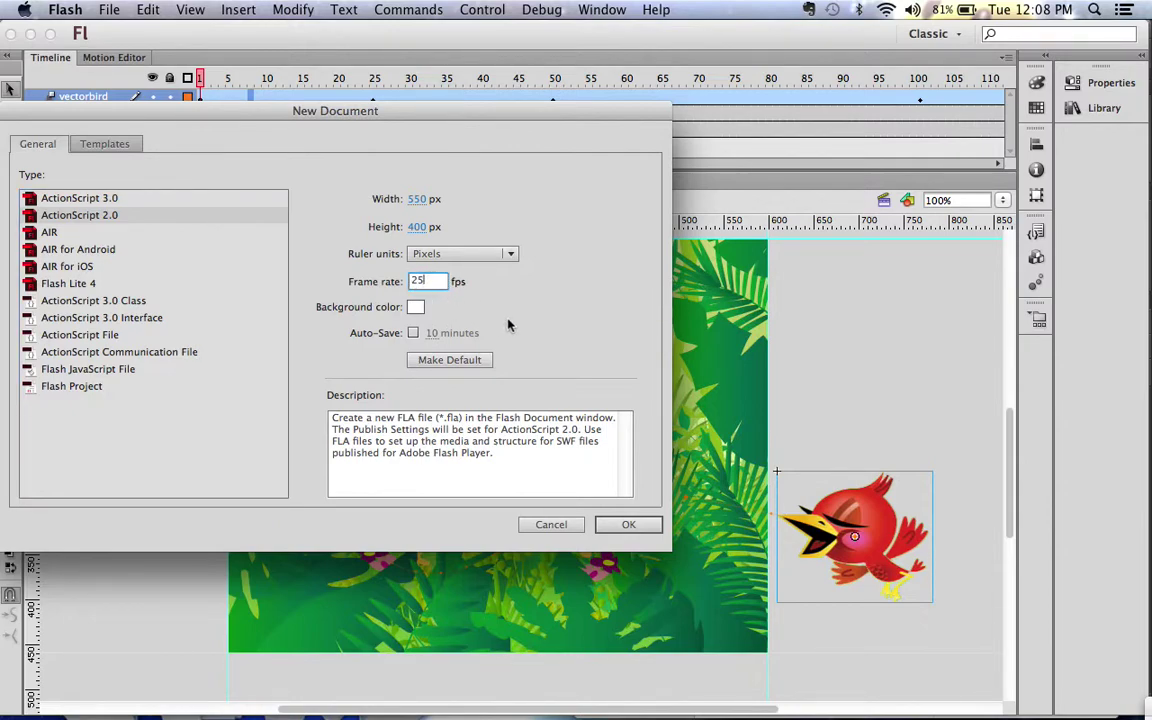
pyautogui.press('Return')
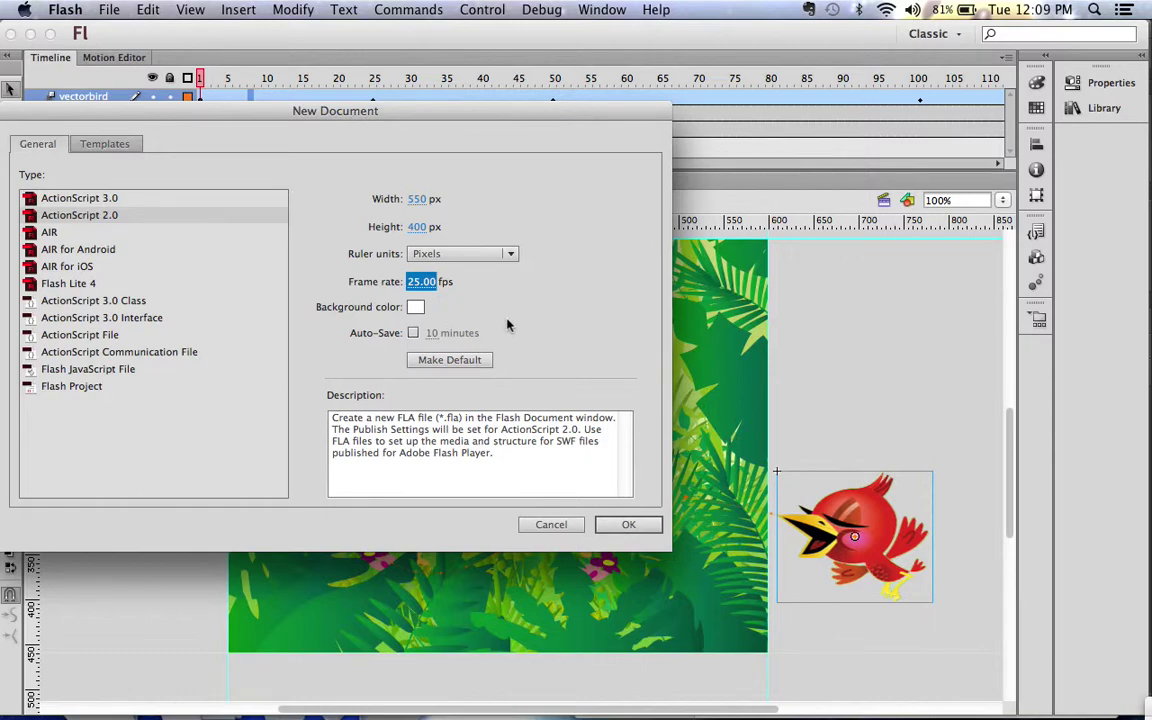
pyautogui.click(628, 525)
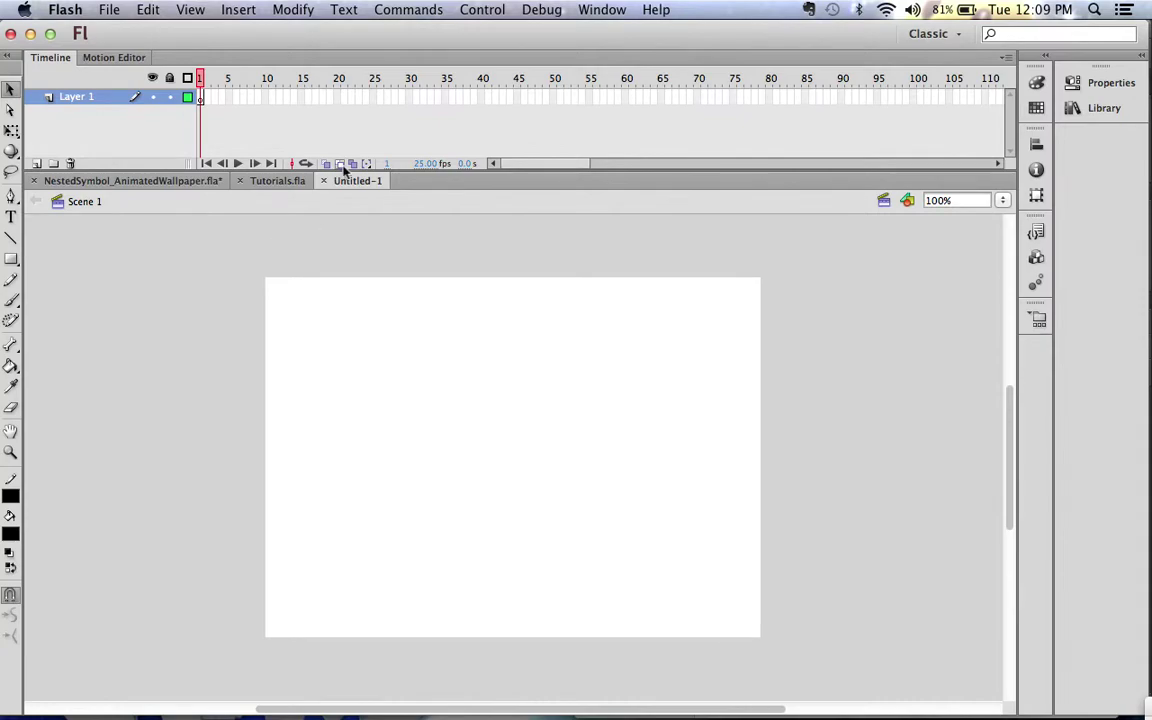
# Step: Open the file chooser for importing artwork to the stage of the new document
pyautogui.click(108, 9)
pyautogui.moveTo(200, 84)
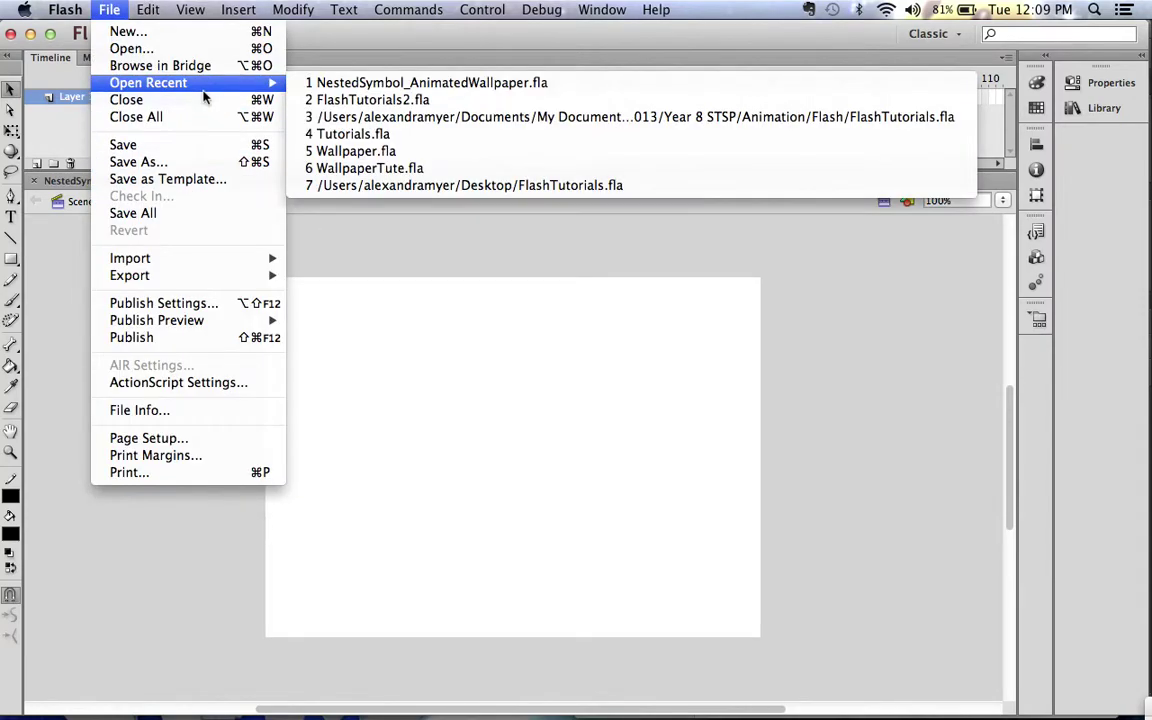
pyautogui.moveTo(210, 258)
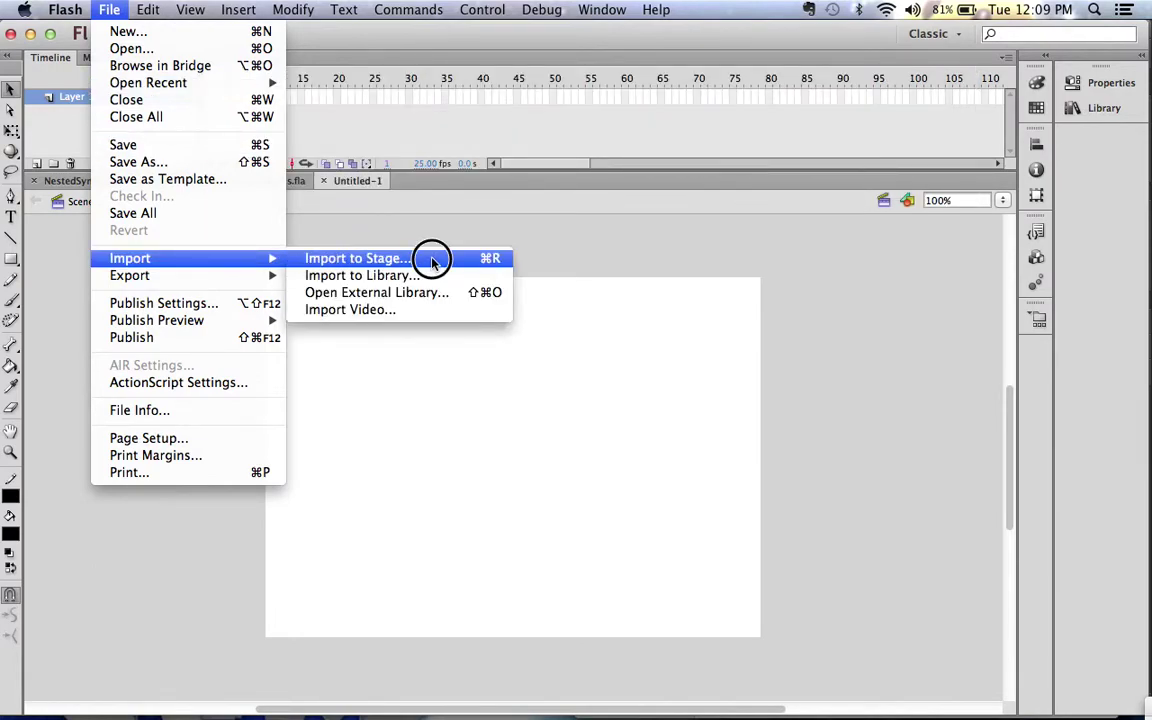
pyautogui.click(432, 260)
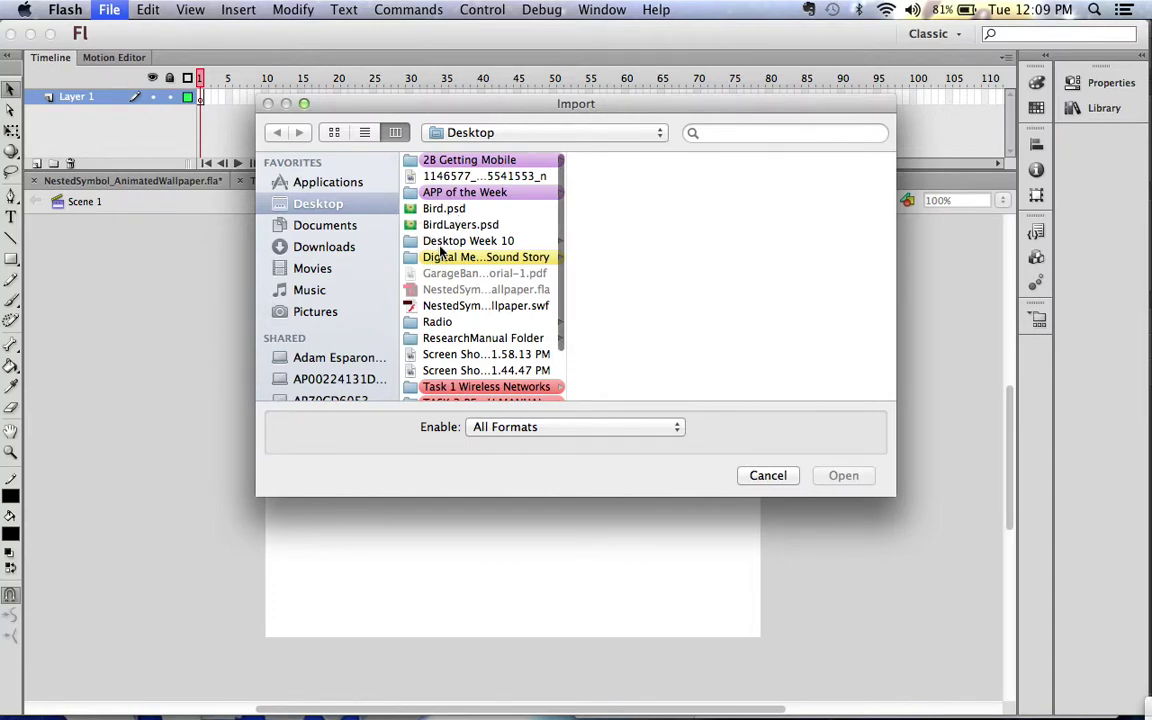
pyautogui.click(362, 244)
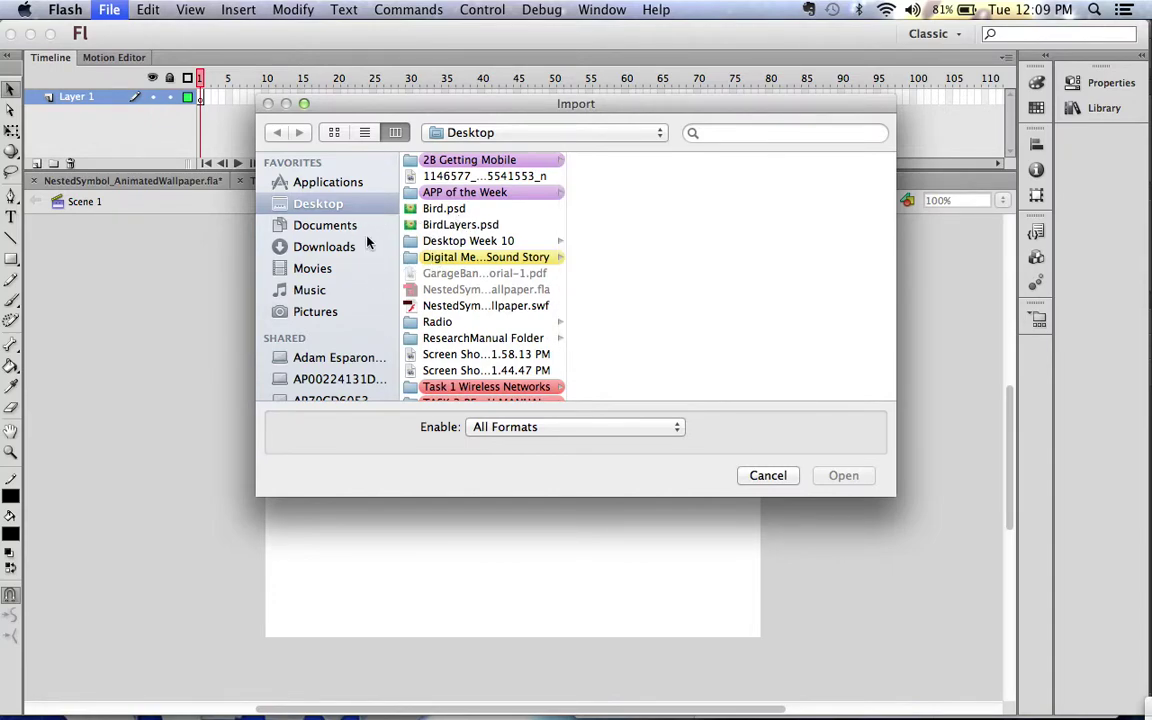
pyautogui.scroll(-3, 542, 304)
pyautogui.scroll(-10, 542, 304)
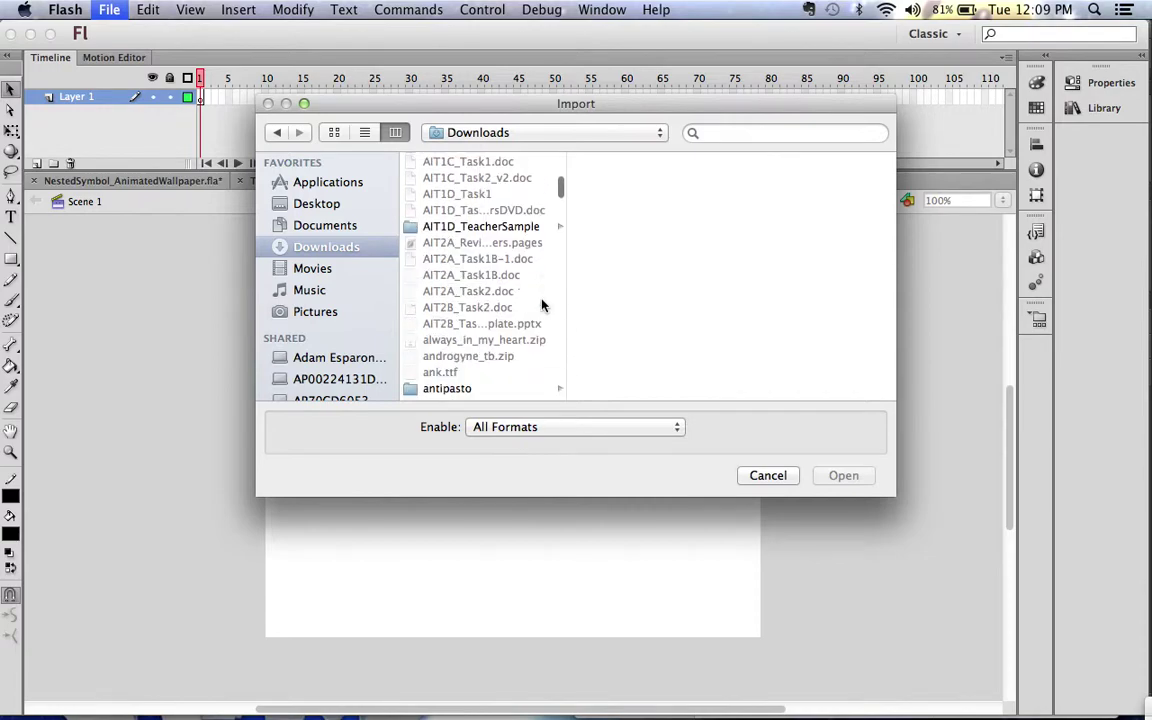
# Step: Choose BirdLayers.psd for import from Documents, My Documents, Teaching 2013, Year 8 STSP, Animation, Flash, Bird
pyautogui.click(357, 225)
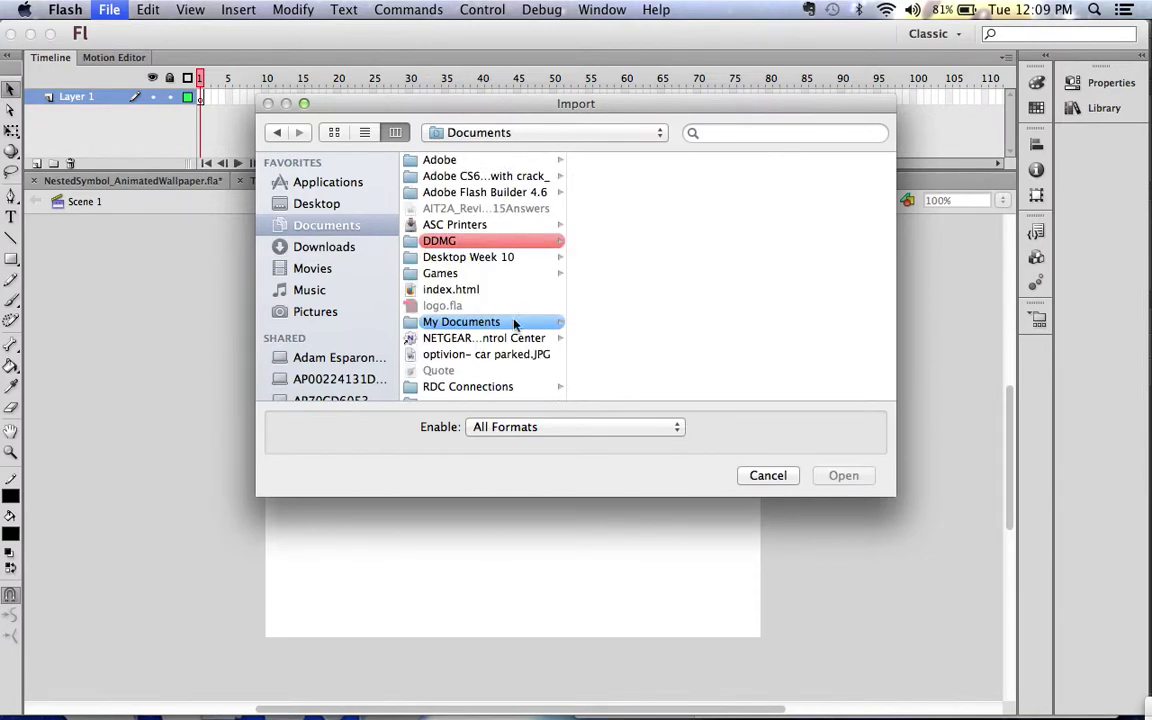
pyautogui.click(465, 321)
pyautogui.click(655, 241)
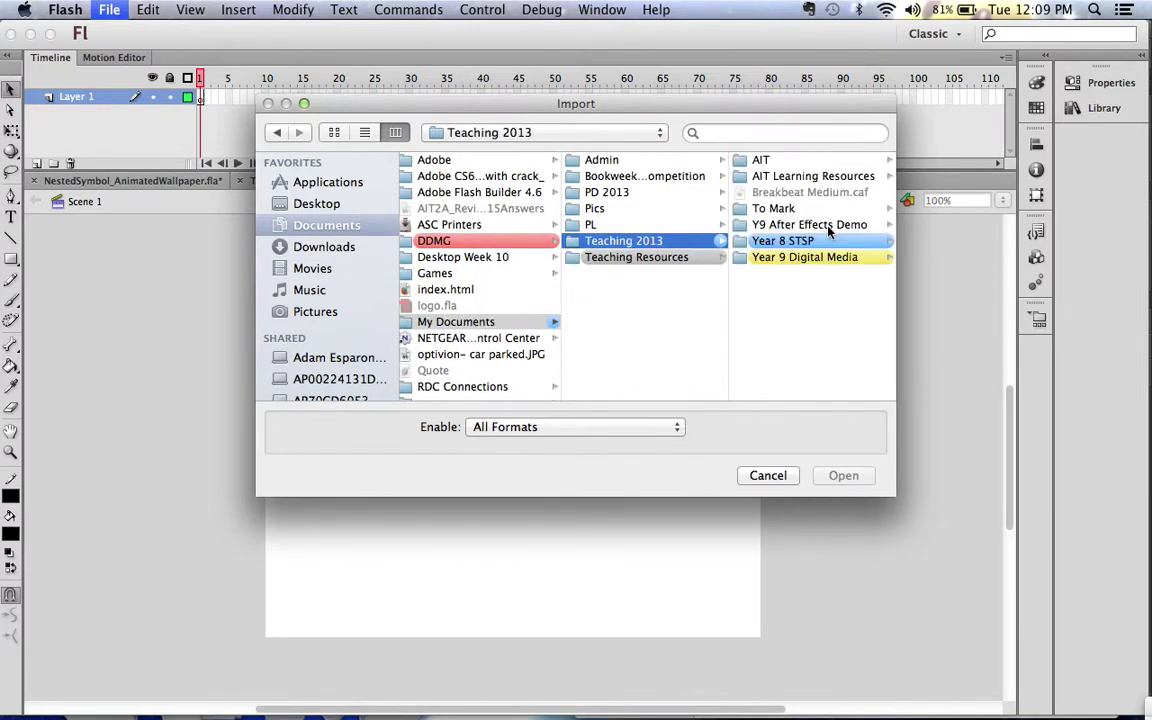
pyautogui.click(760, 241)
pyautogui.click(845, 162)
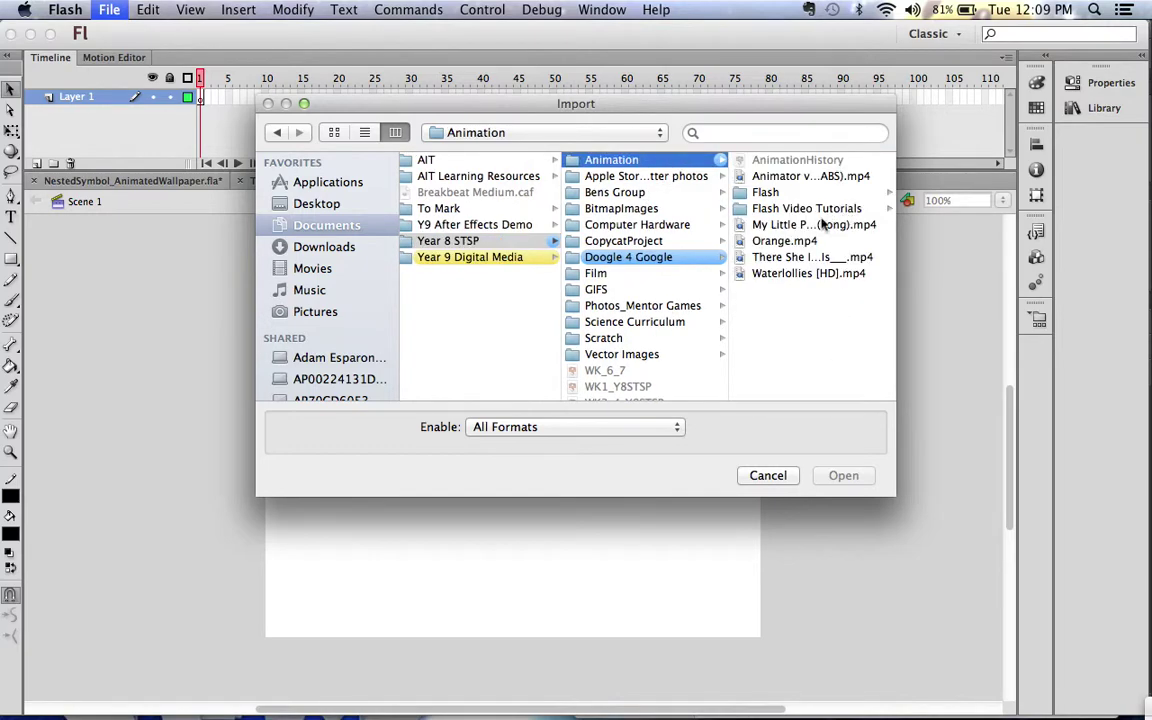
pyautogui.click(730, 175)
pyautogui.click(676, 196)
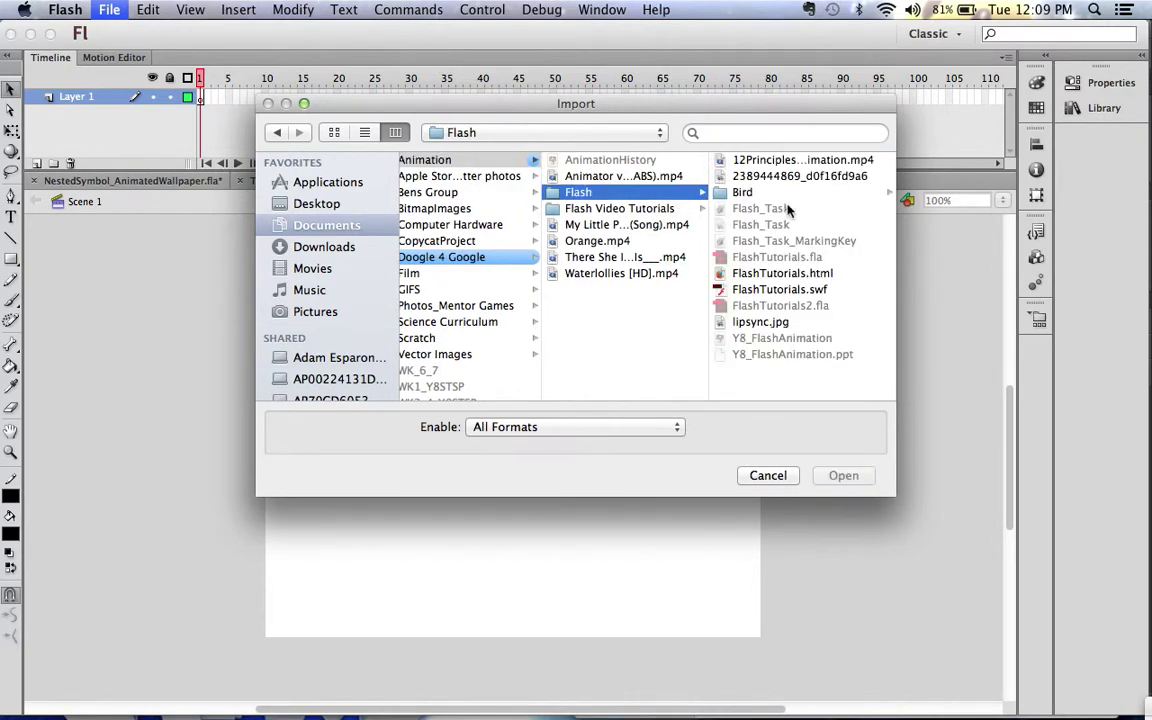
pyautogui.click(800, 192)
pyautogui.click(791, 163)
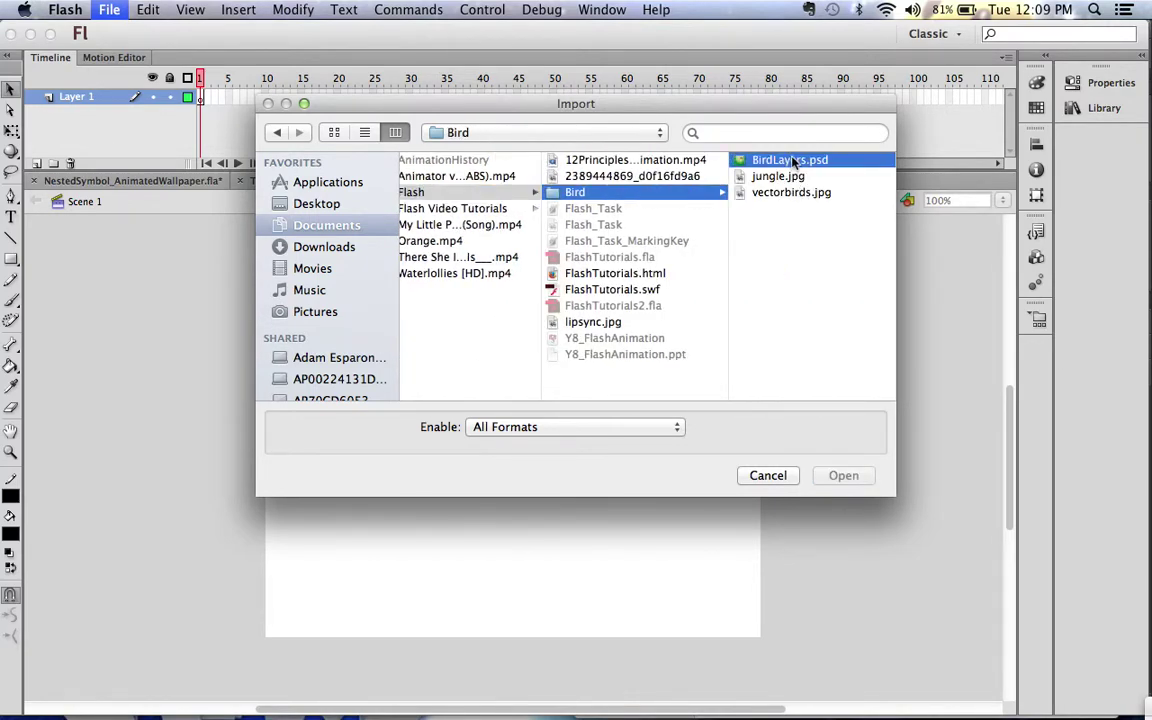
pyautogui.click(843, 476)
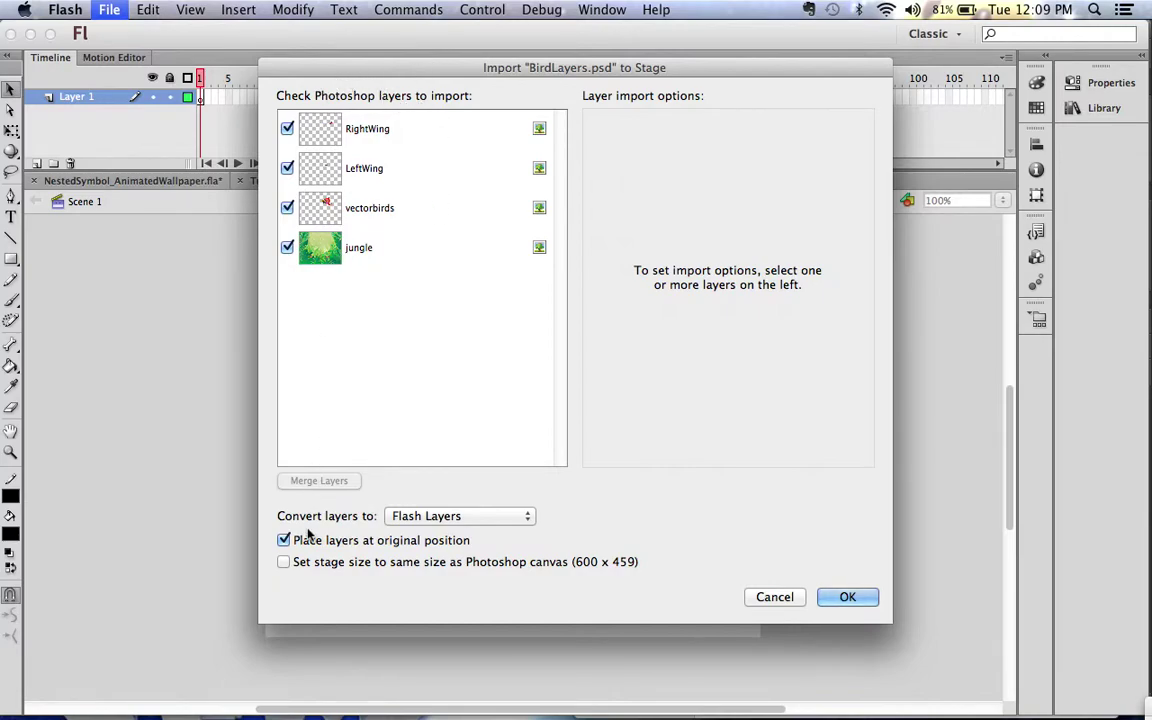
# Step: Import all four Photoshop layers as Flash layers at their original positions, with the stage size matched to the 600 x 459 canvas
pyautogui.click(286, 249)
pyautogui.click(290, 204)
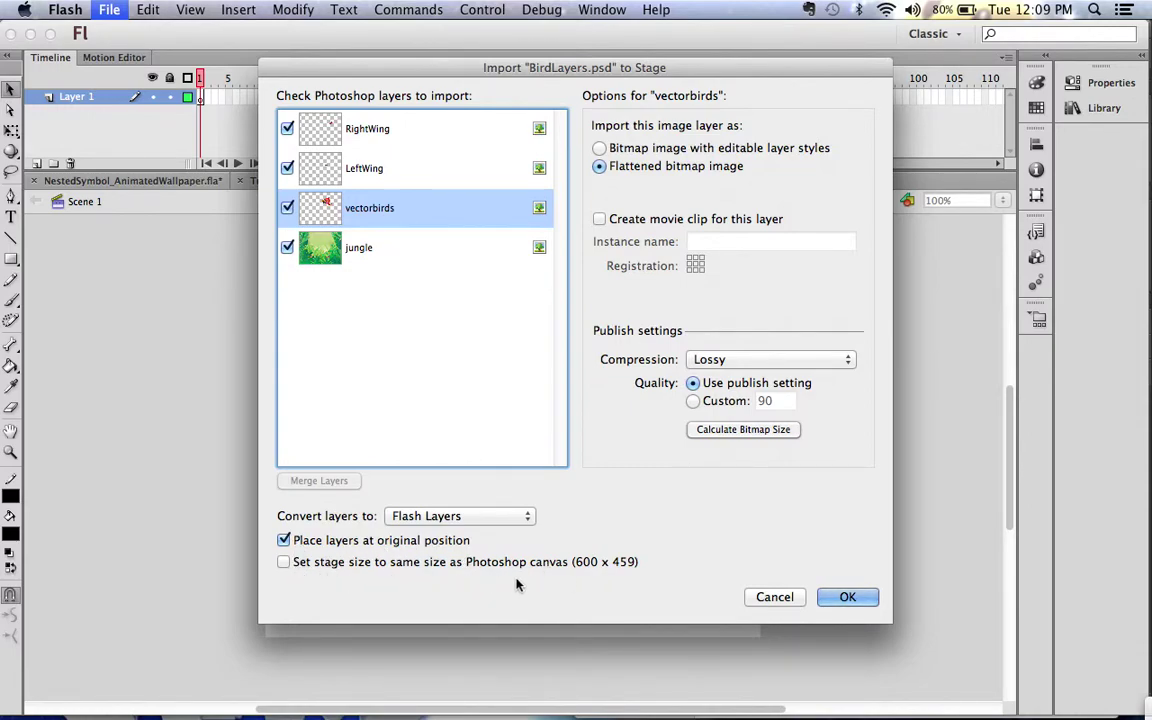
pyautogui.click(284, 563)
pyautogui.click(842, 608)
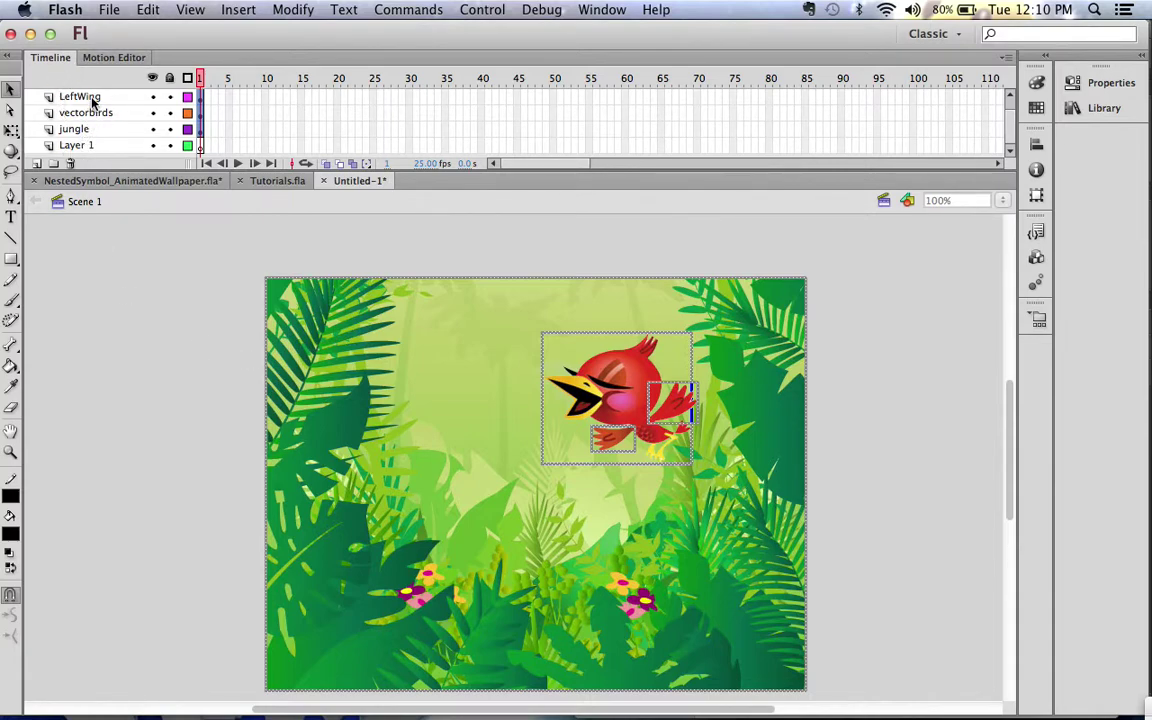
# Step: Enlarge the timeline area to fit all its layers and delete the empty Layer 1
pyautogui.scroll(1, 96, 128)
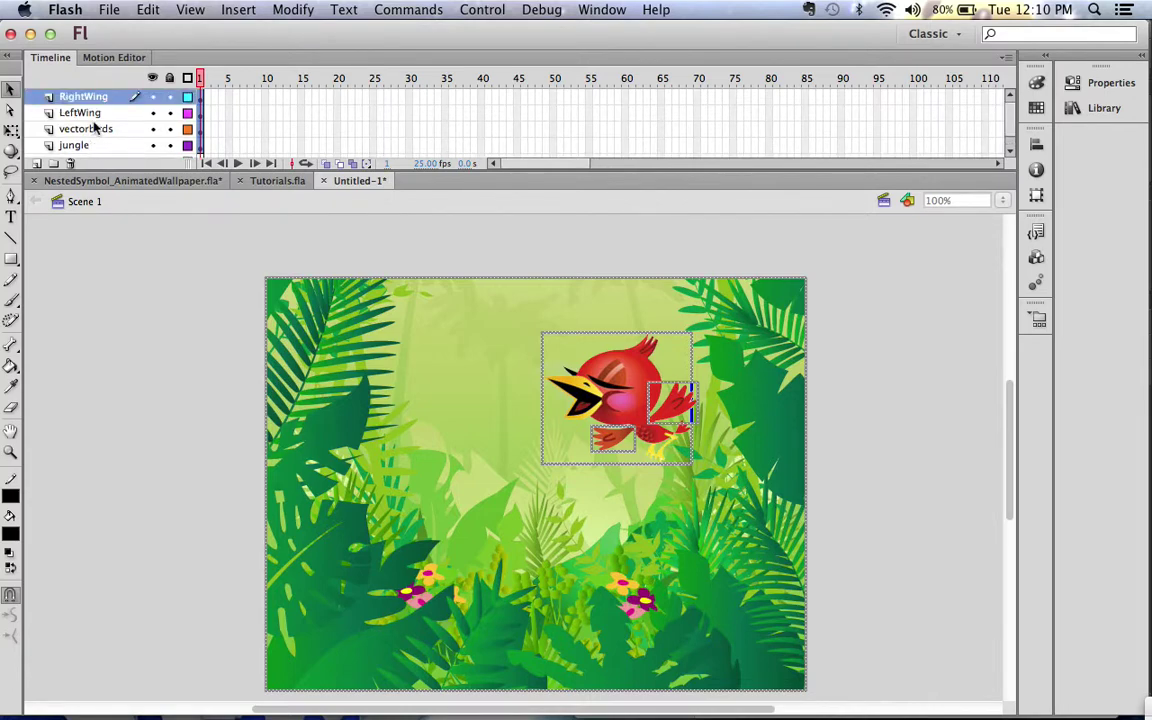
pyautogui.scroll(-1, 95, 128)
pyautogui.moveTo(113, 170); pyautogui.dragTo(105, 207)
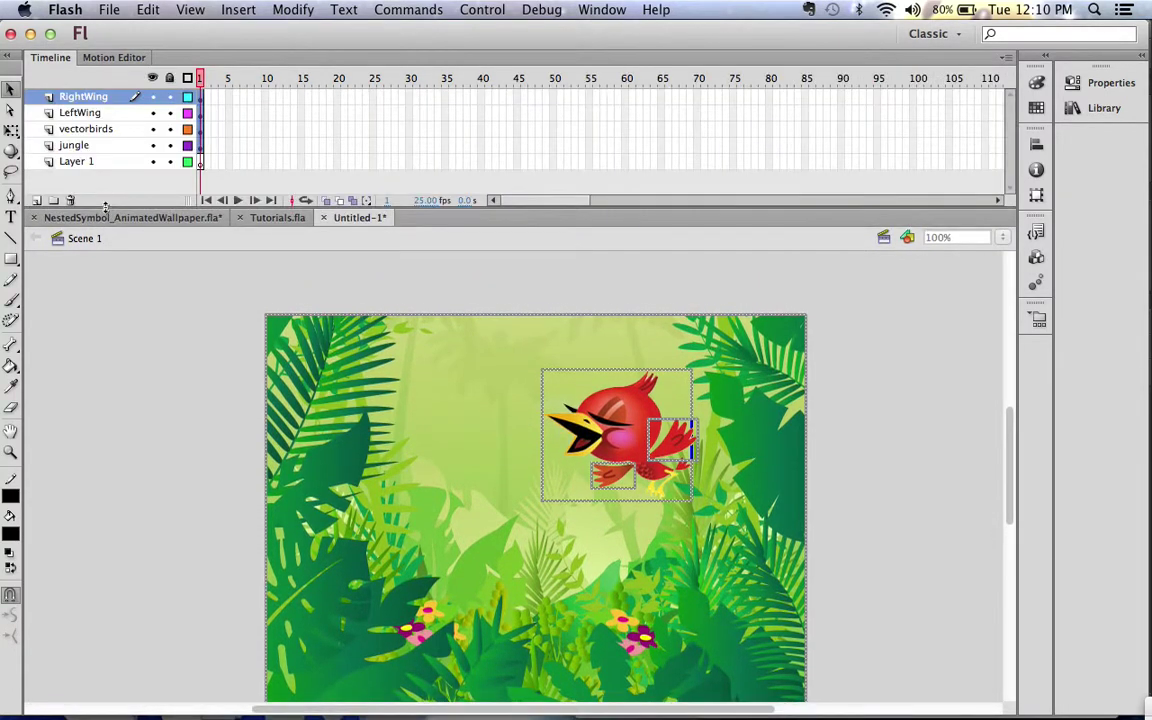
pyautogui.click(76, 161)
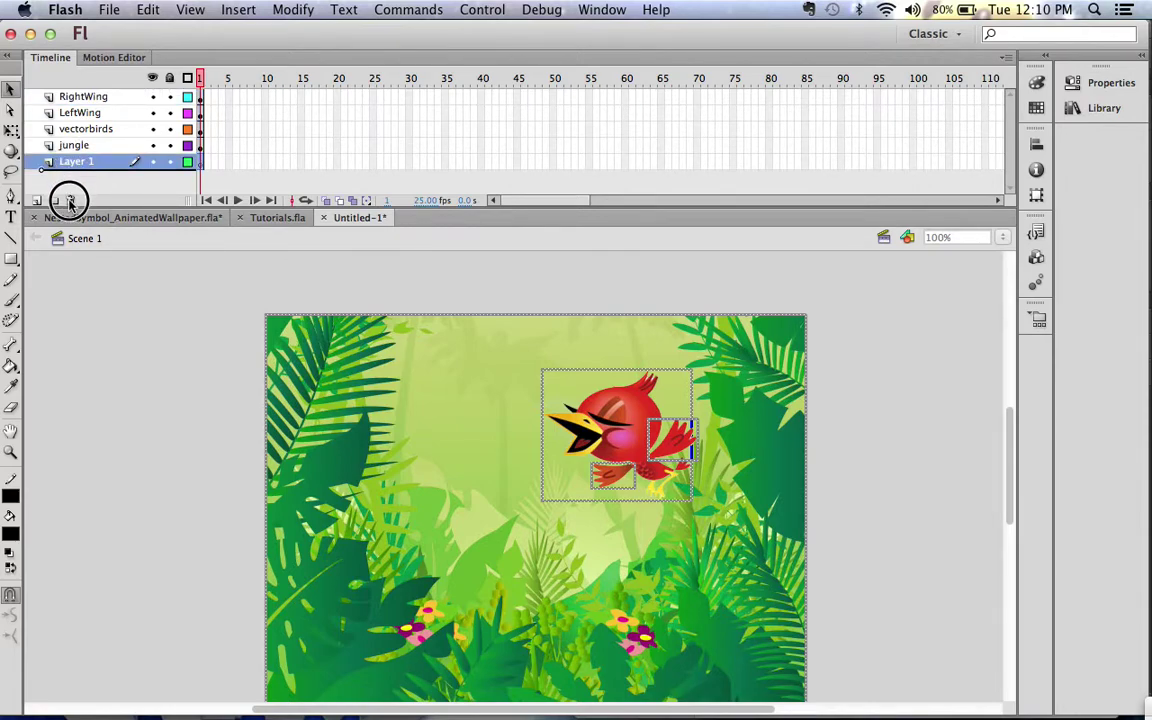
pyautogui.click(70, 201)
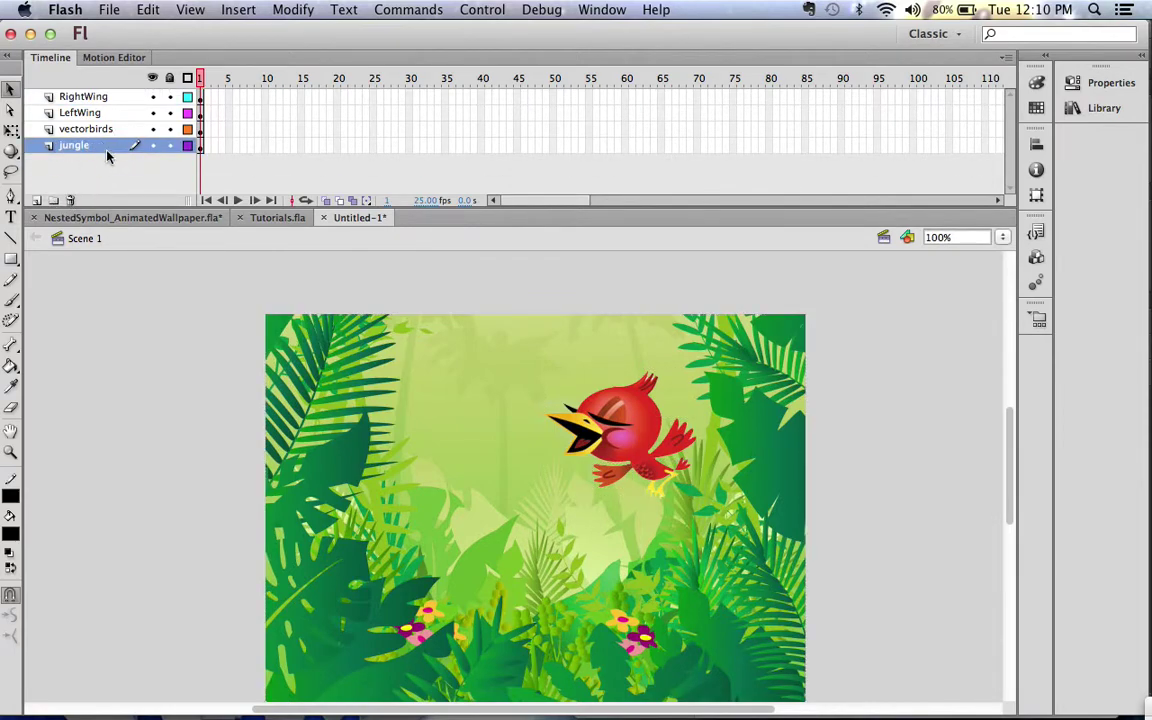
# Step: Lock the jungle layer and rename the vectorbirds layer as Bird
pyautogui.click(170, 147)
pyautogui.click(10, 90)
pyautogui.click(152, 129)
pyautogui.click(152, 129)
pyautogui.click(152, 129)
pyautogui.click(150, 129)
pyautogui.doubleClick(107, 130)
pyautogui.write('Bir')
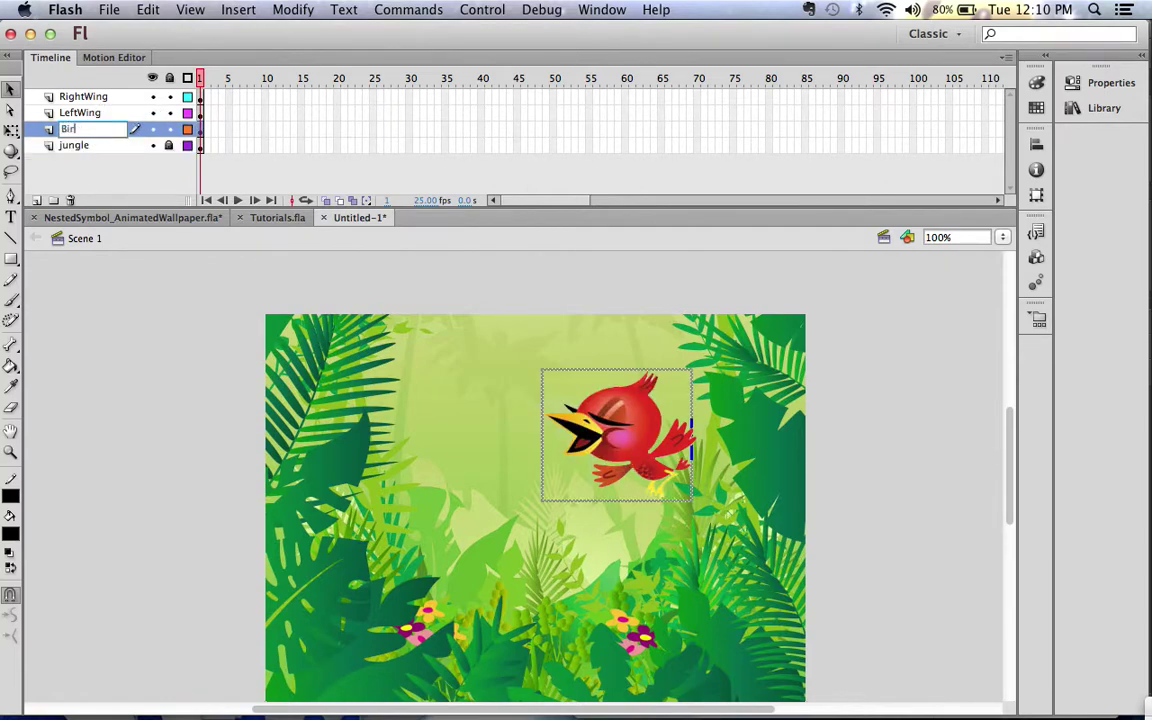
pyautogui.write('d')
pyautogui.press('Return')
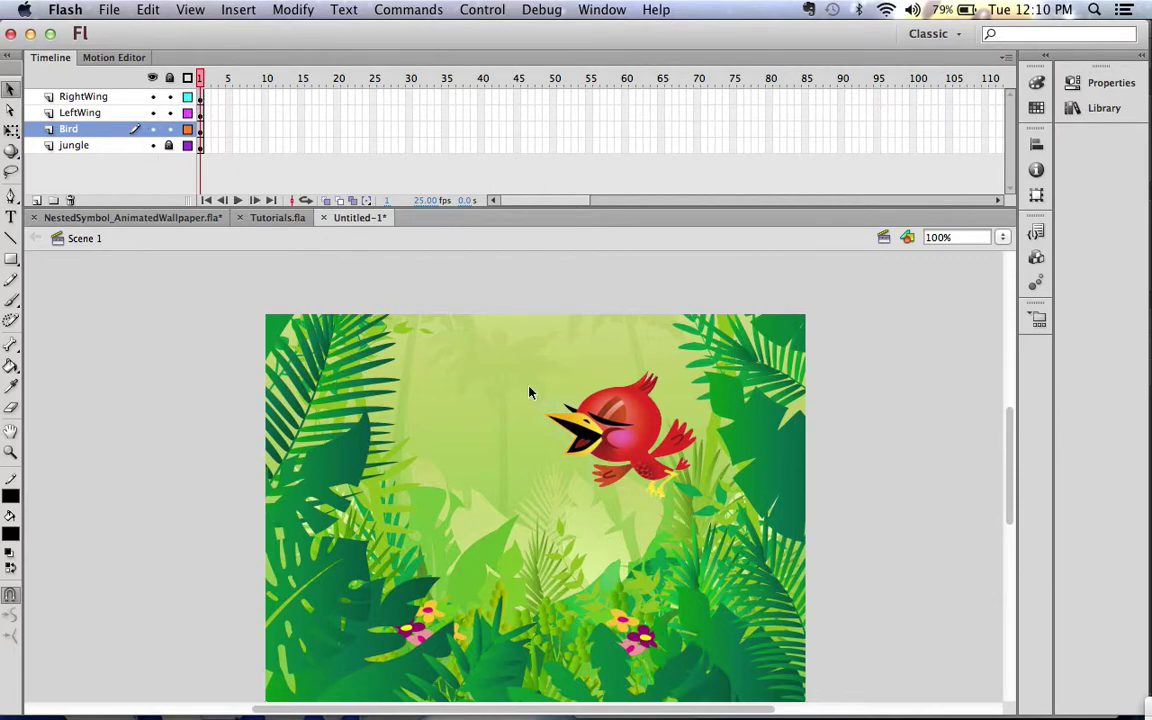
# Step: Convert the bird's body to a movie clip symbol named Bird and enlarge its preview in the Library
pyautogui.click(619, 424)
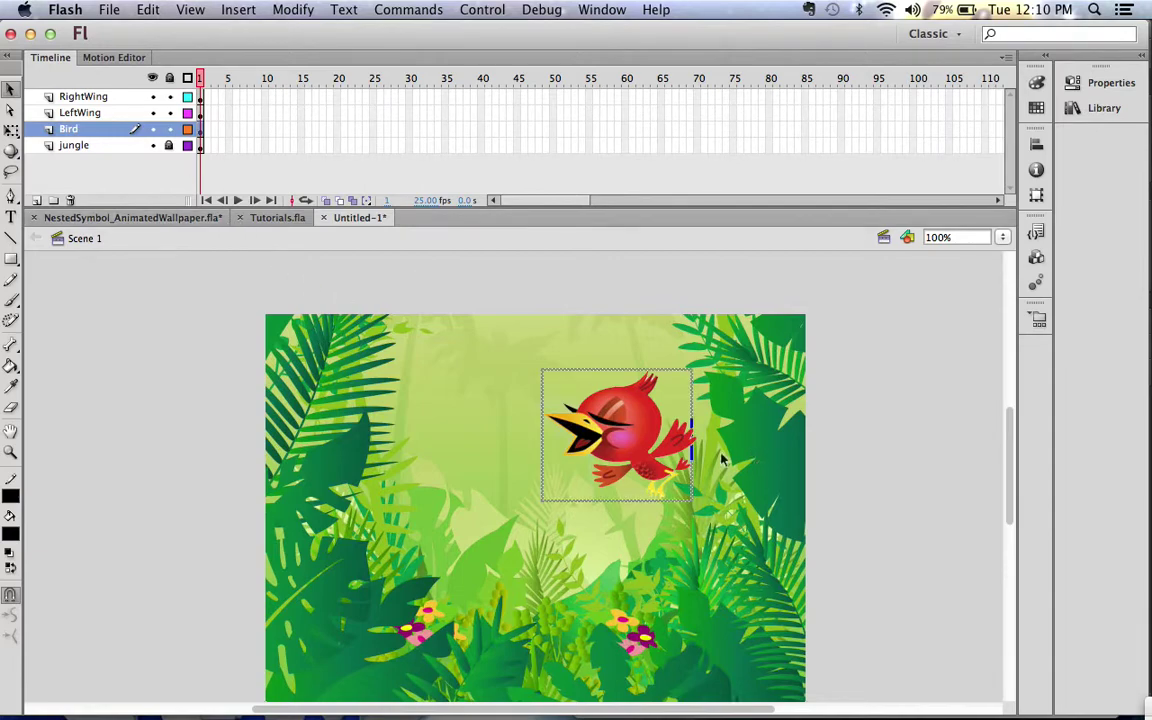
pyautogui.rightClick(619, 424)
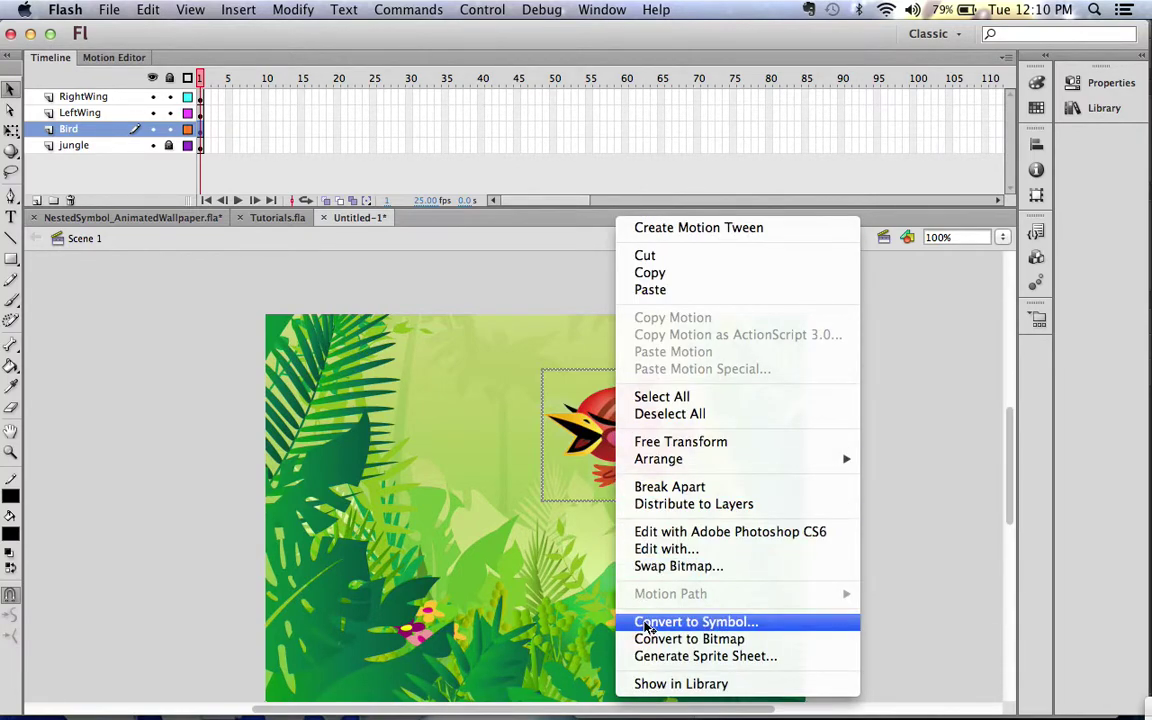
pyautogui.click(646, 624)
pyautogui.write('Bird')
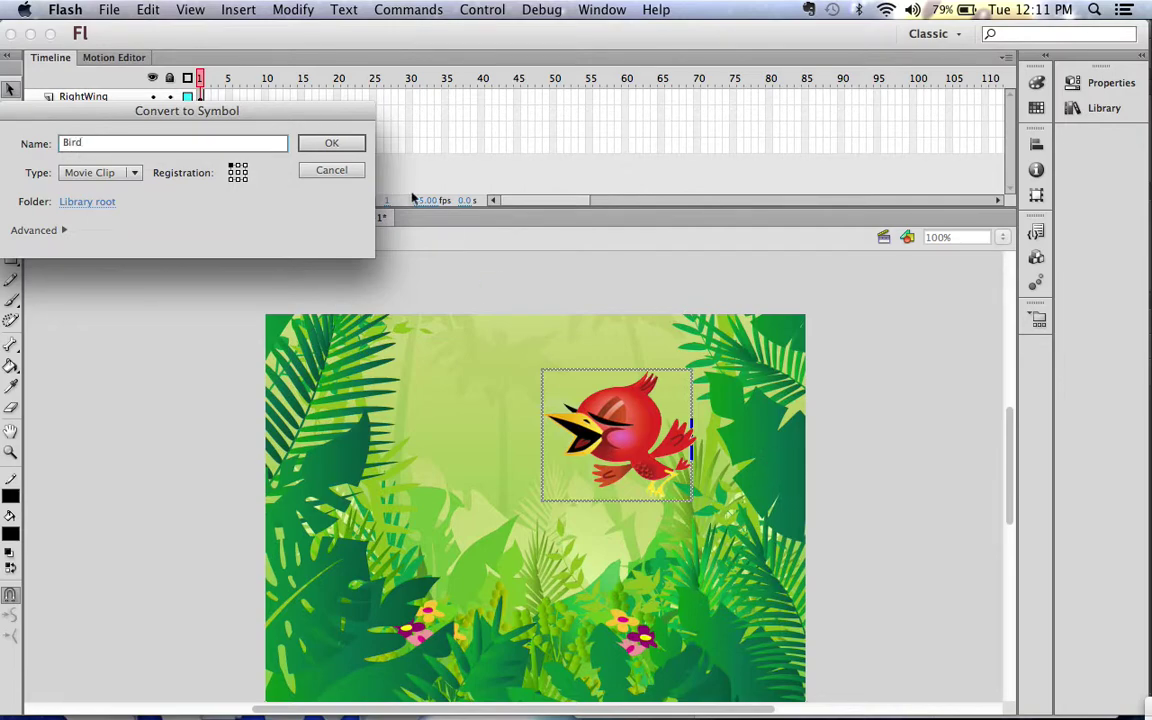
pyautogui.click(332, 144)
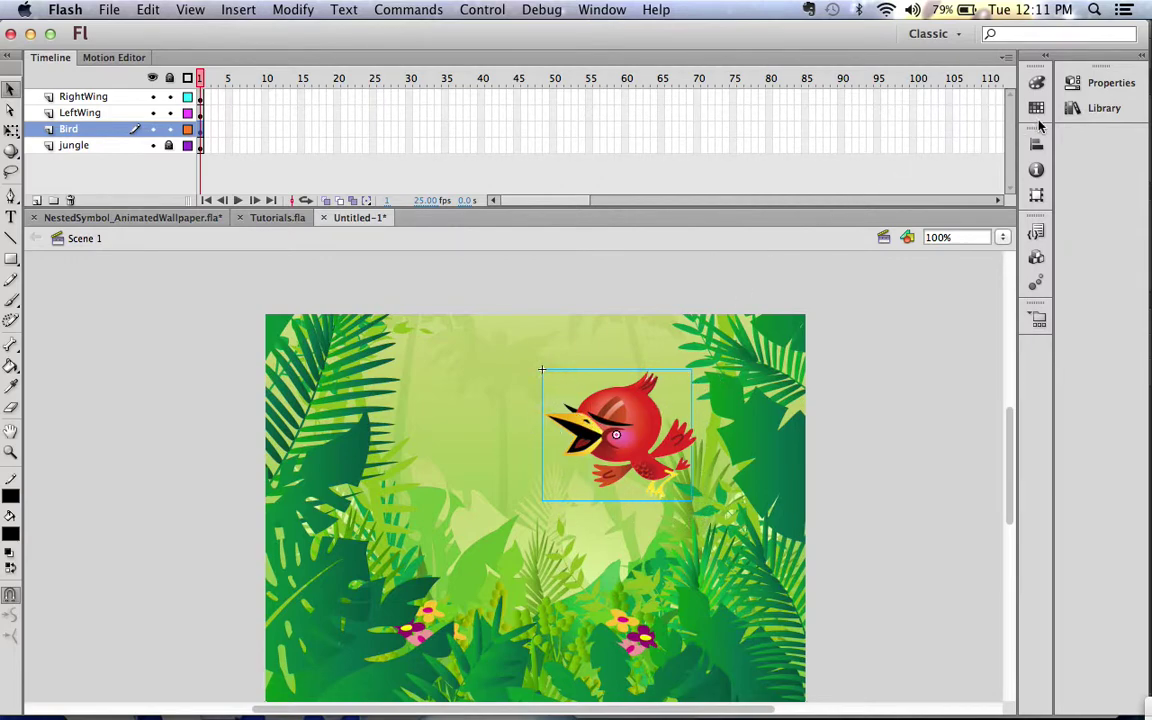
pyautogui.click(1104, 108)
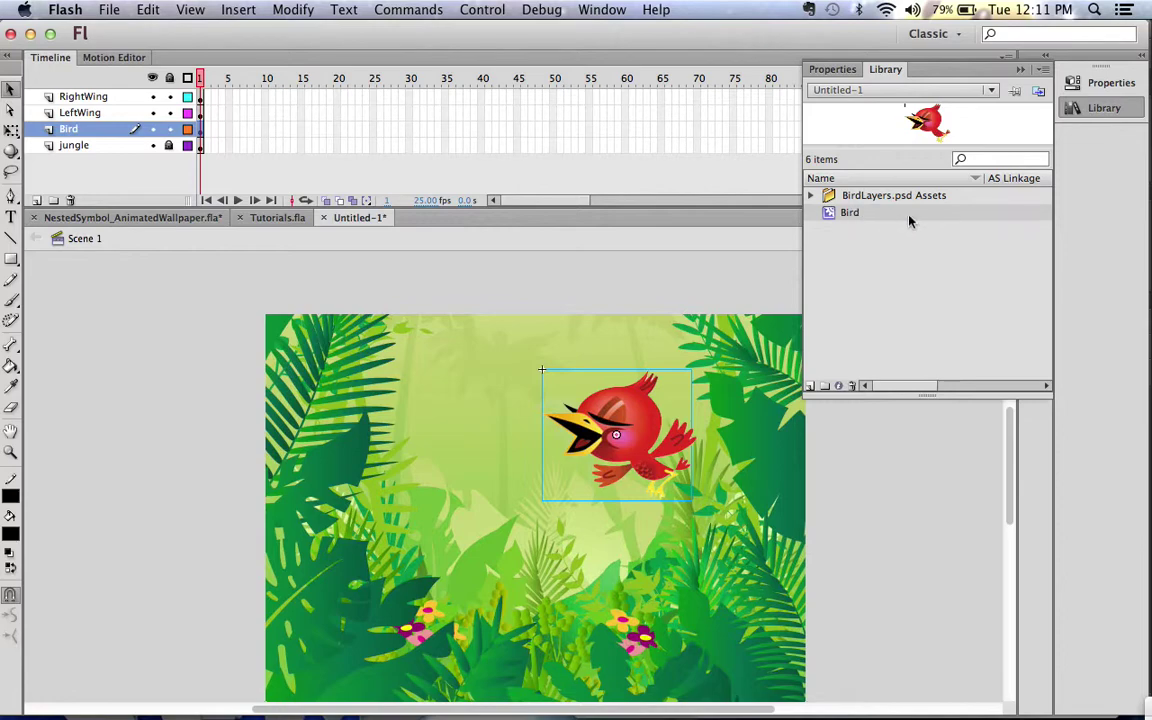
pyautogui.moveTo(926, 148); pyautogui.dragTo(926, 237)
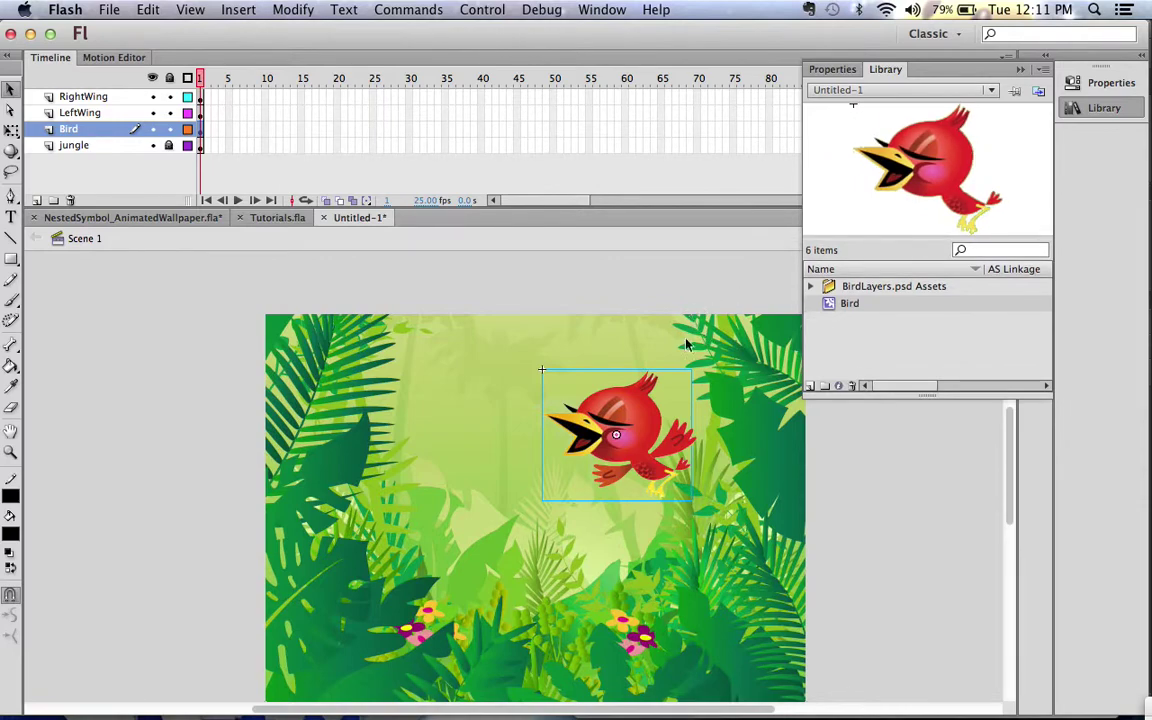
# Step: Convert the bird's right wing to a movie clip symbol named RightWing
pyautogui.click(669, 440)
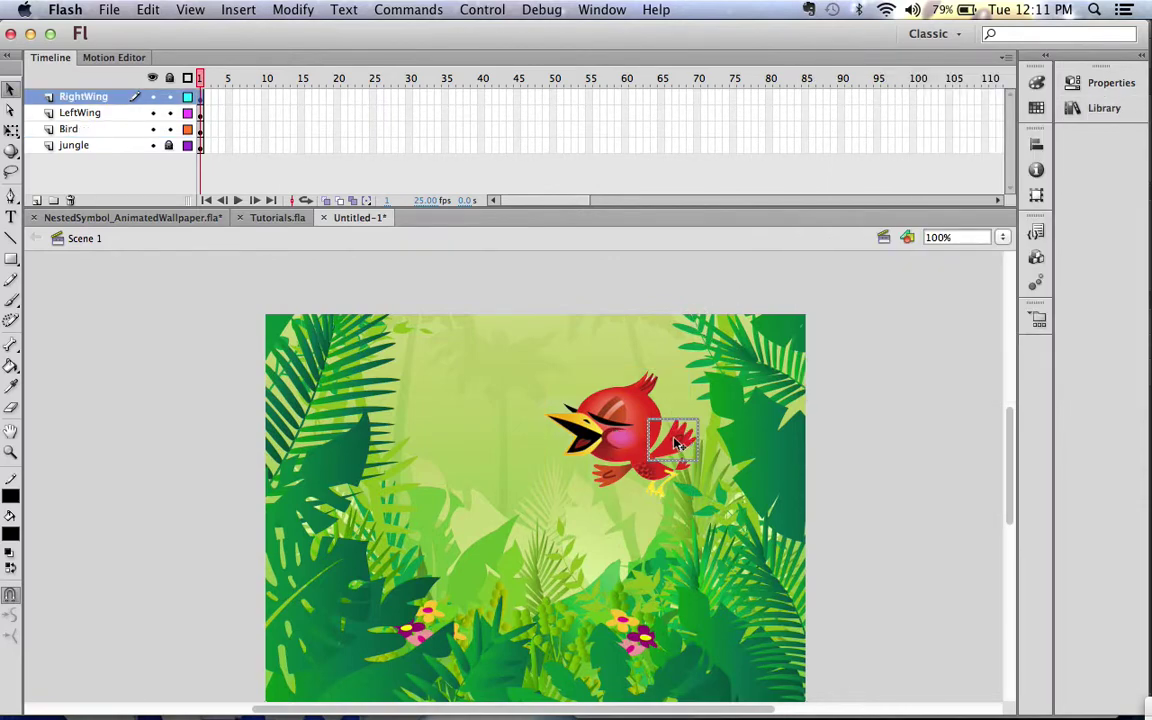
pyautogui.rightClick(673, 440)
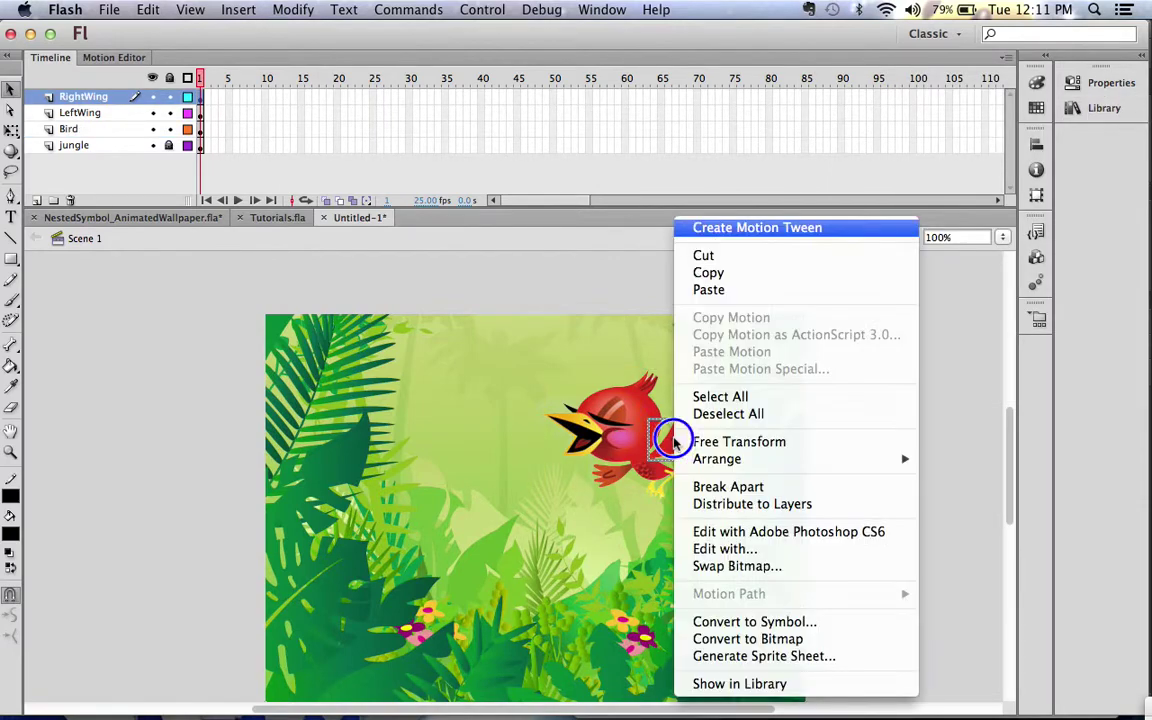
pyautogui.click(697, 623)
pyautogui.write('E')
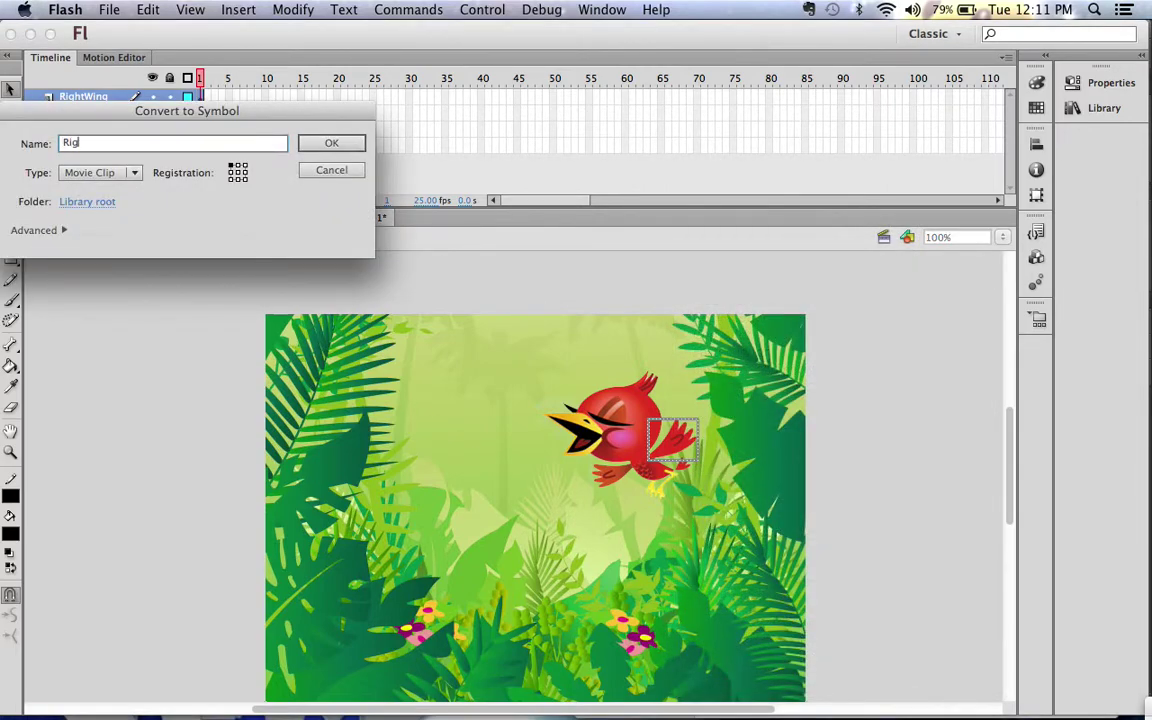
pyautogui.click(344, 146)
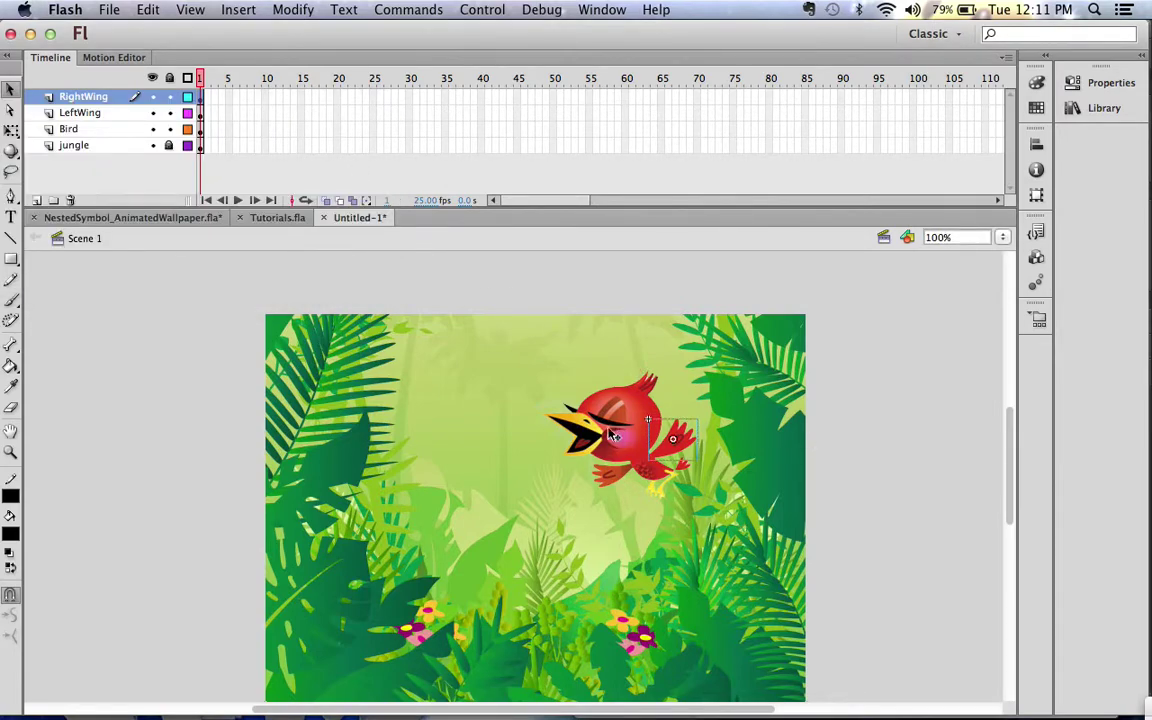
# Step: Convert the bird's left wing to a movie clip symbol named LeftWing
pyautogui.click(610, 476)
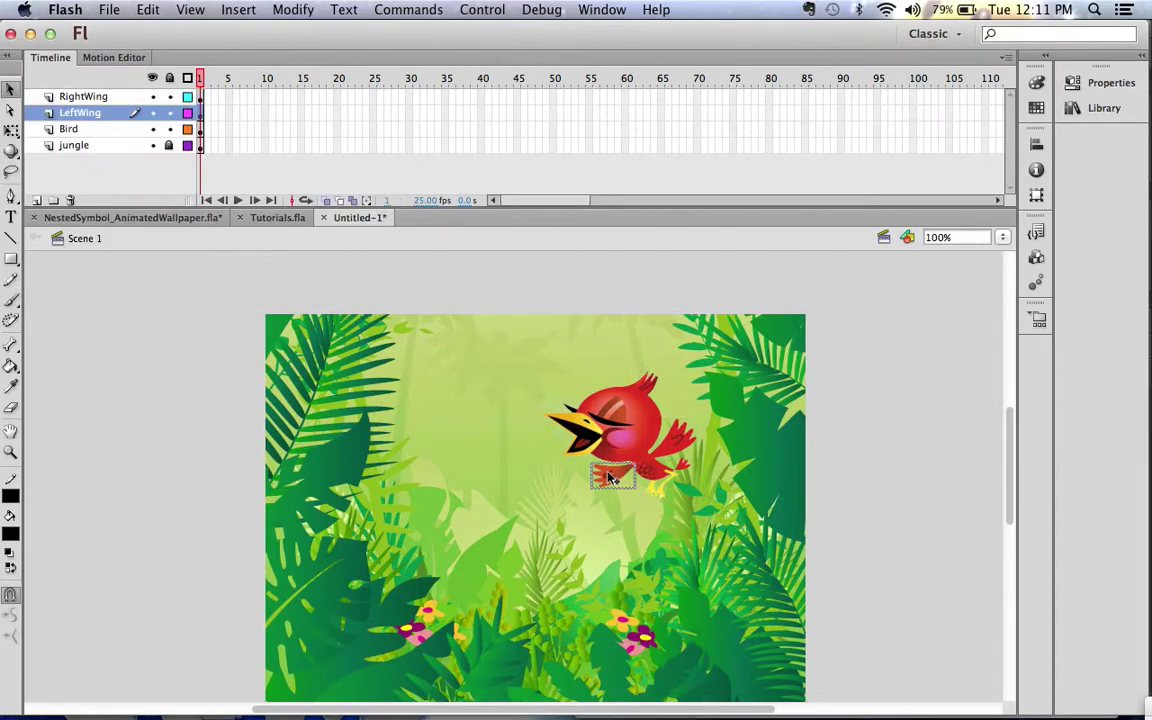
pyautogui.rightClick(610, 476)
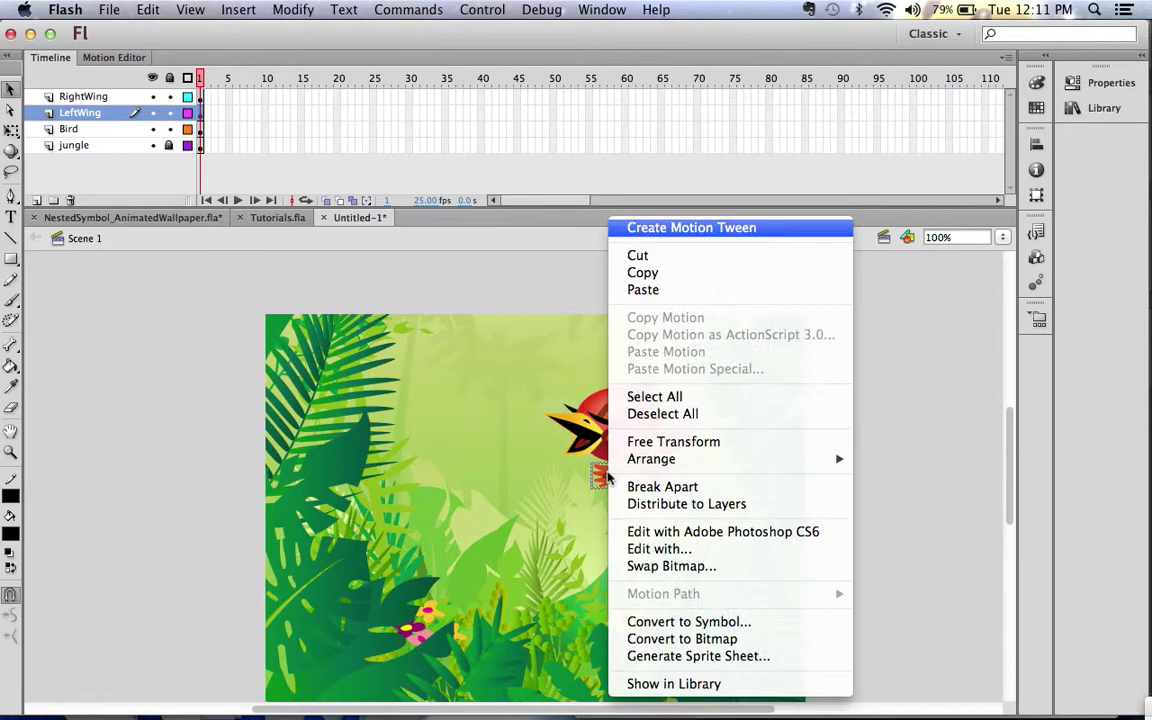
pyautogui.click(632, 620)
pyautogui.write('Elf')
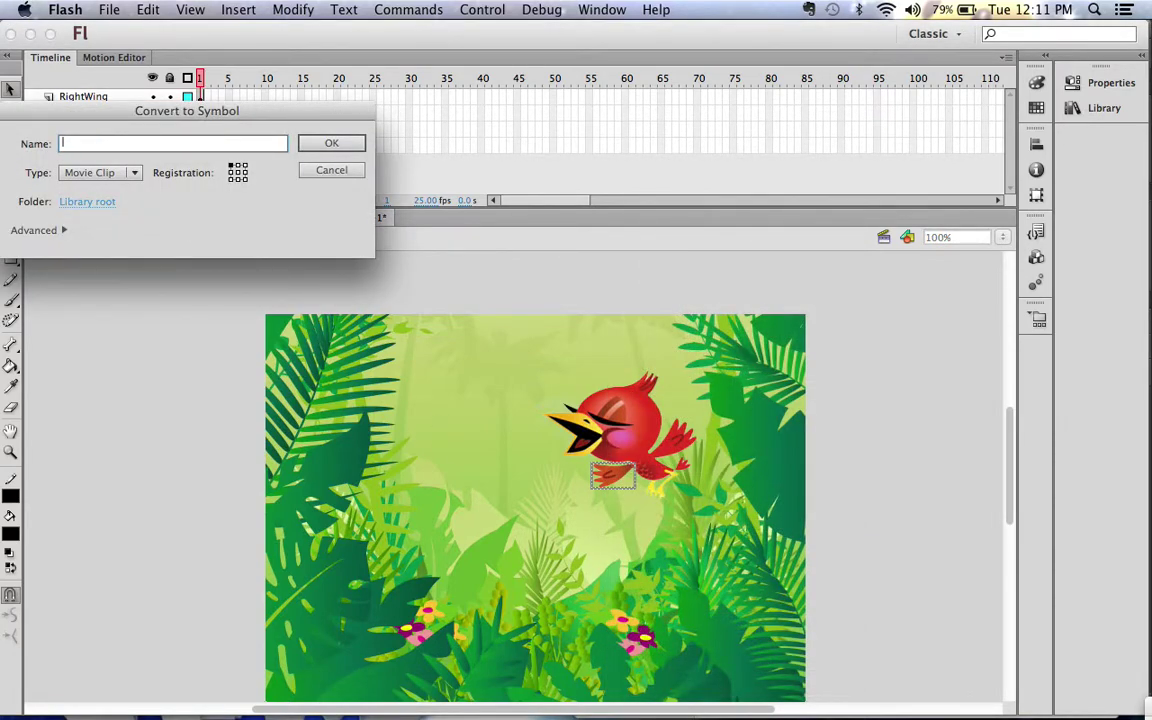
pyautogui.write('tWing')
pyautogui.click(322, 141)
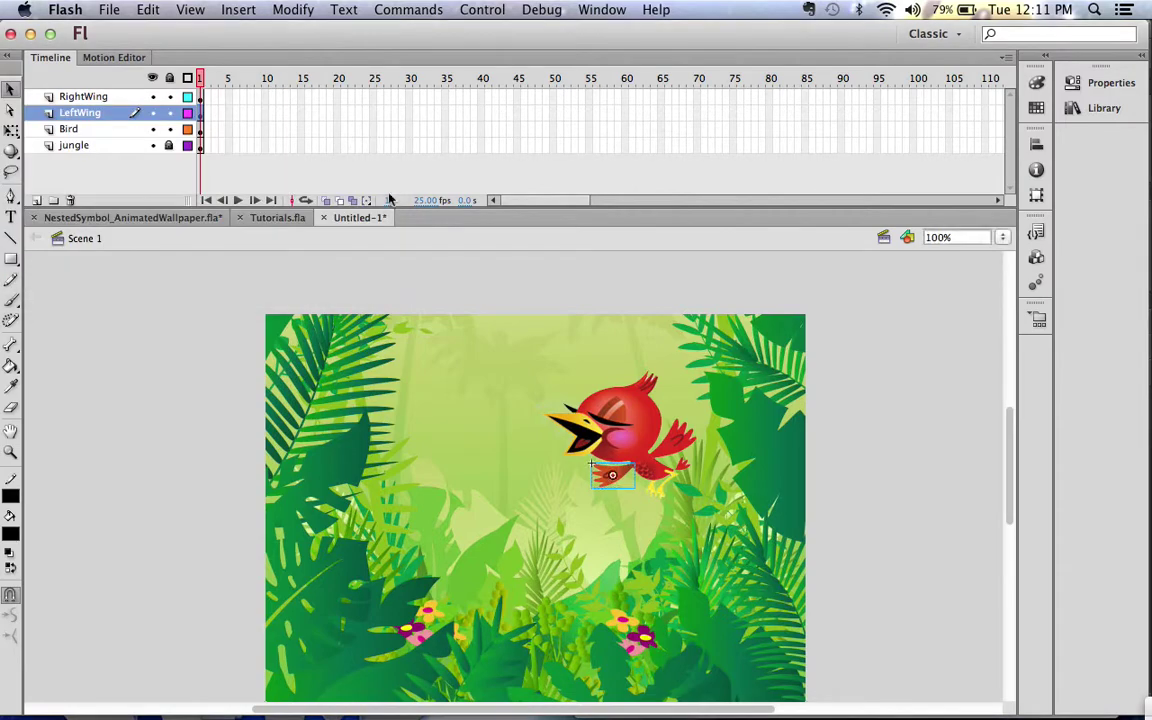
# Step: Look inside the Bird symbol's own timeline and return to Scene 1
pyautogui.click(612, 400)
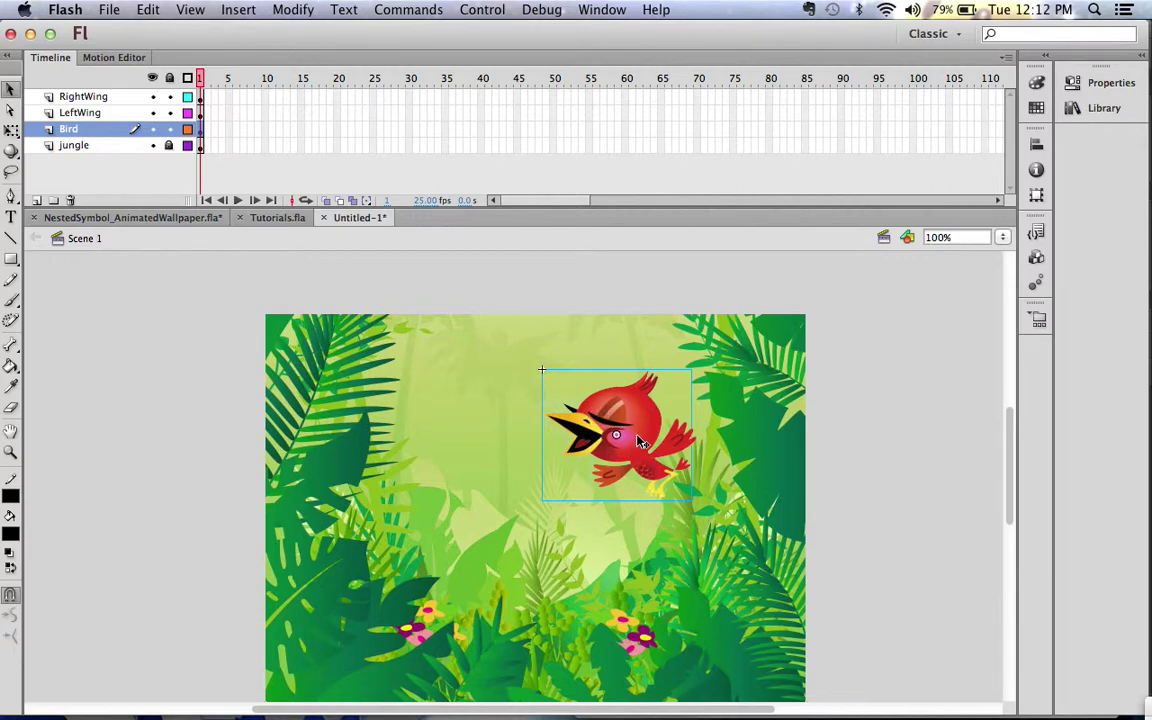
pyautogui.doubleClick(640, 440)
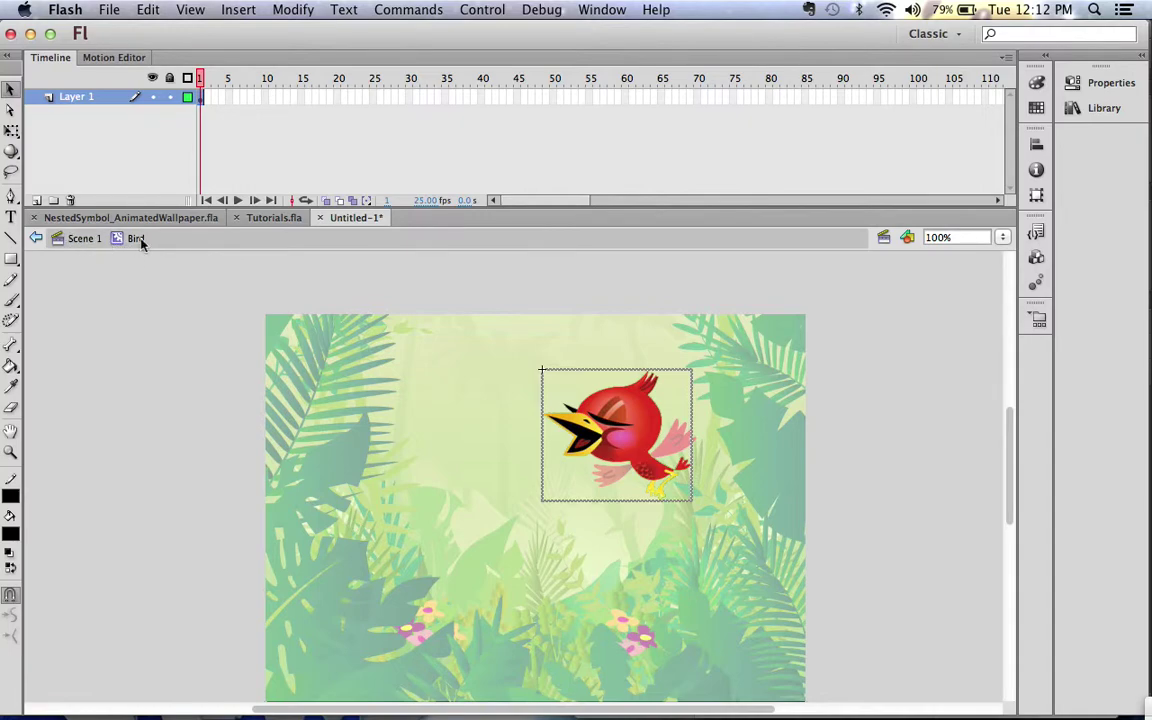
pyautogui.click(35, 240)
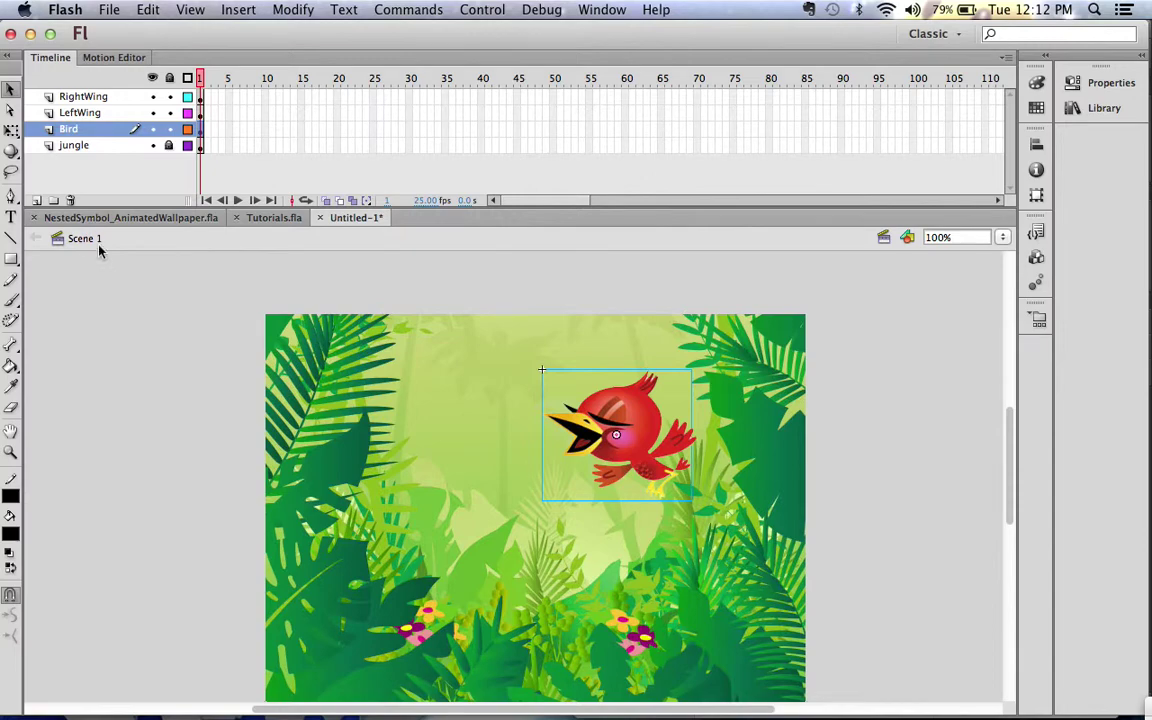
# Step: Open the Bird symbol for editing in place and rename its only layer as body
pyautogui.doubleClick(630, 415)
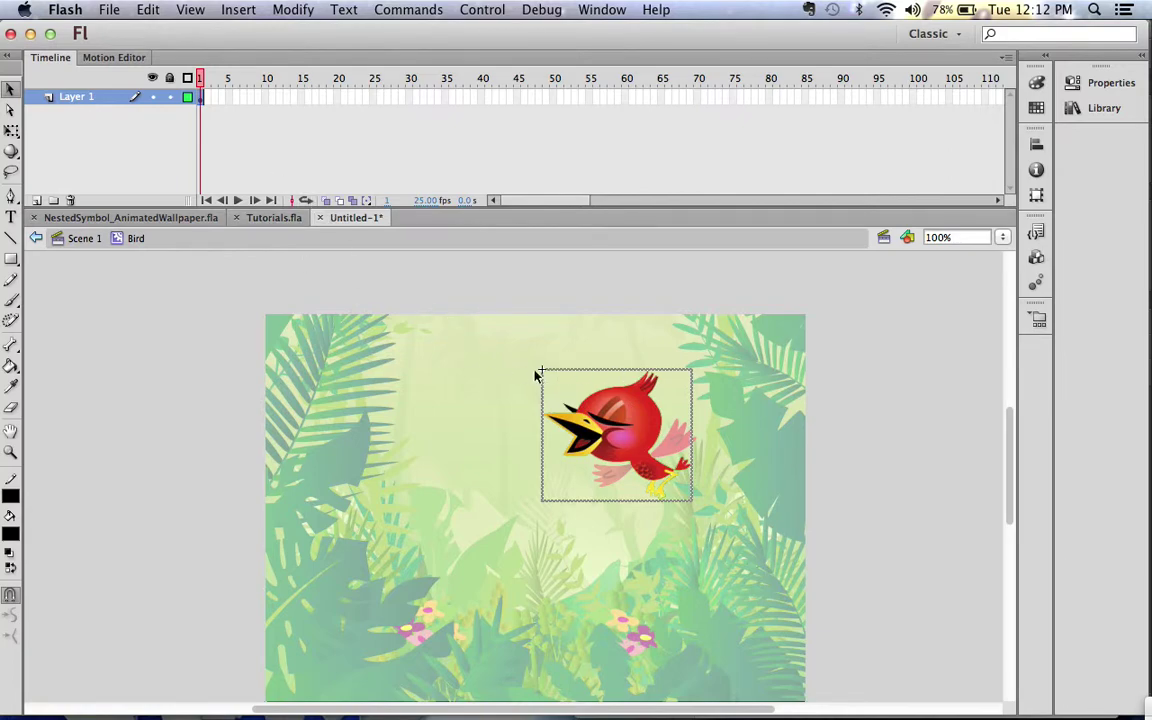
pyautogui.click(743, 404)
pyautogui.click(649, 407)
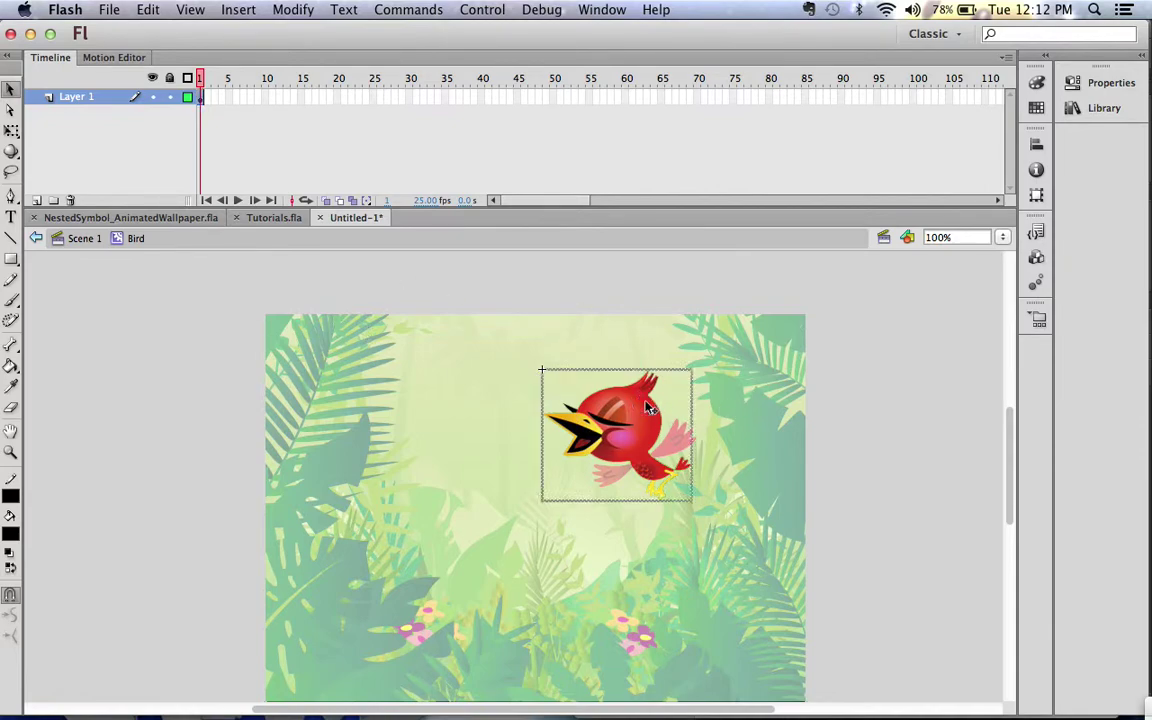
pyautogui.doubleClick(78, 97)
pyautogui.write('b')
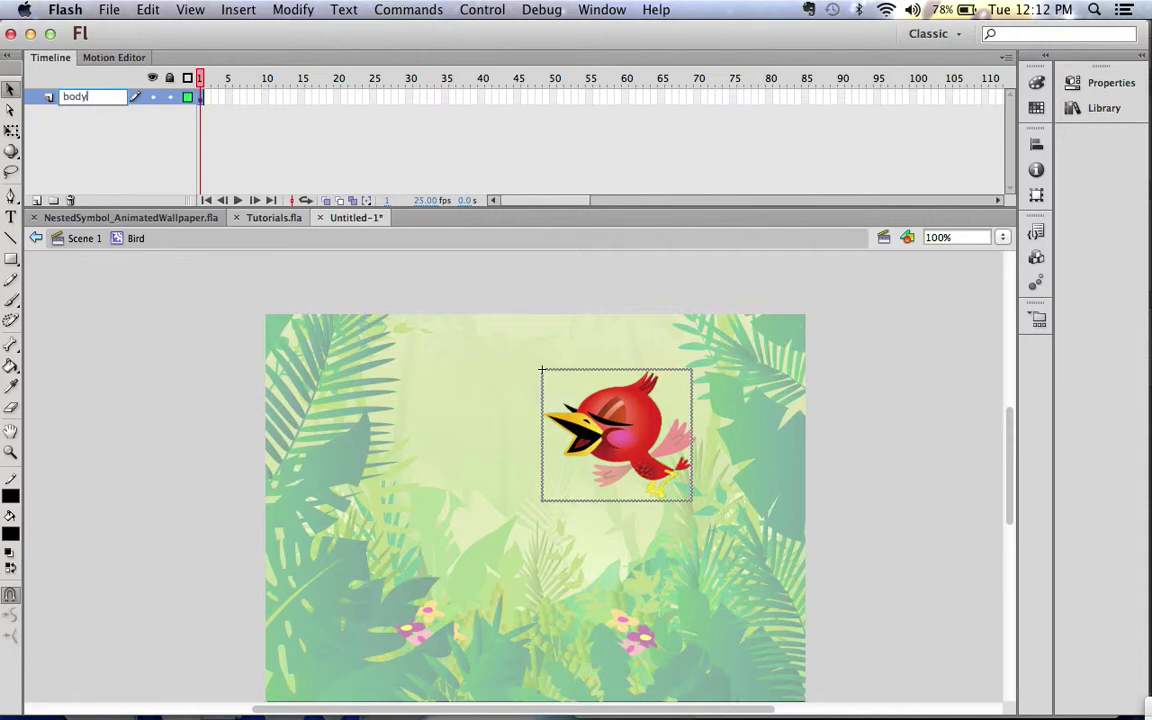
pyautogui.write('ody')
pyautogui.press('Return')
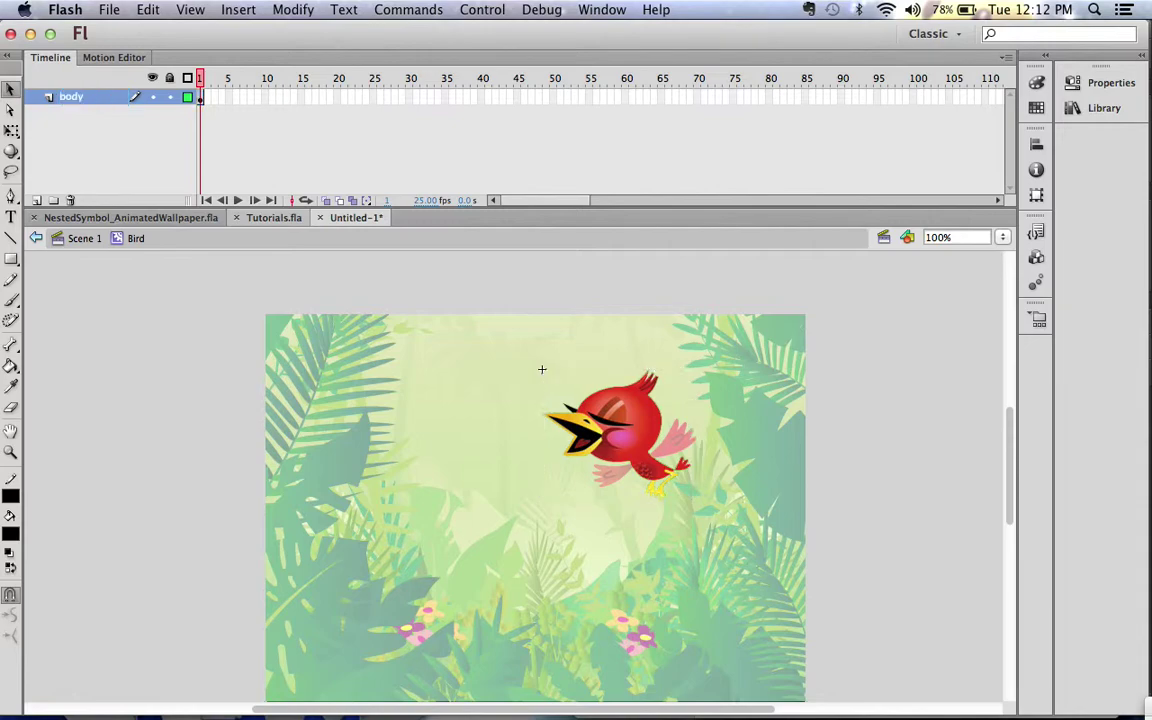
# Step: Add two layers above body inside the Bird symbol, naming the lower one RightWing and the upper one LeftWing
pyautogui.click(36, 201)
pyautogui.click(36, 201)
pyautogui.doubleClick(80, 114)
pyautogui.write('RightWing')
pyautogui.press('Return')
pyautogui.doubleClick(75, 97)
pyautogui.write('Left')
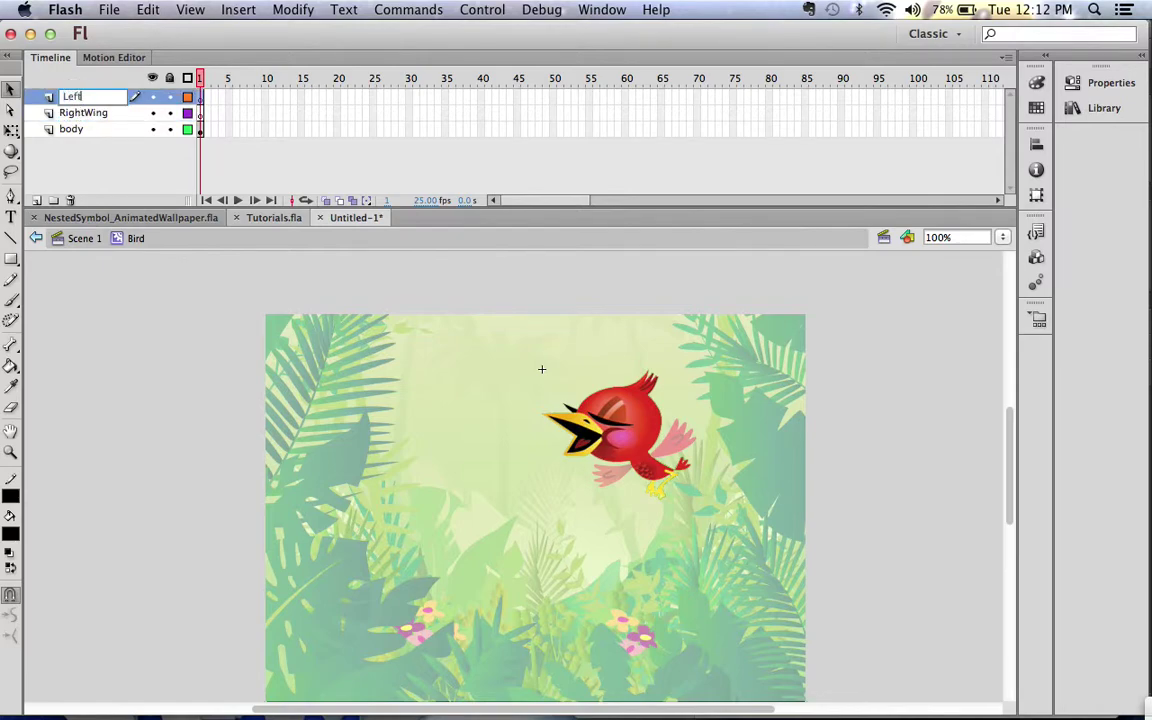
pyautogui.write('Wing')
pyautogui.press('Return')
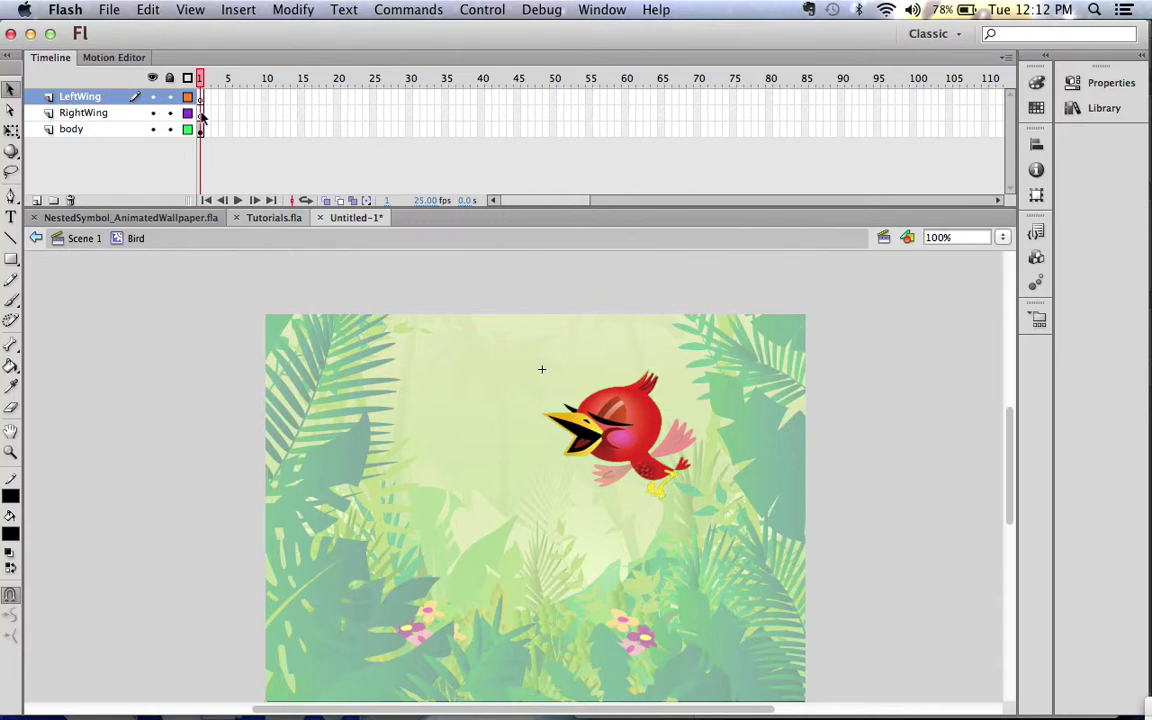
# Step: Place the RightWing symbol on the RightWing layer and nudge it over the faded right wing of the main scene
pyautogui.click(97, 113)
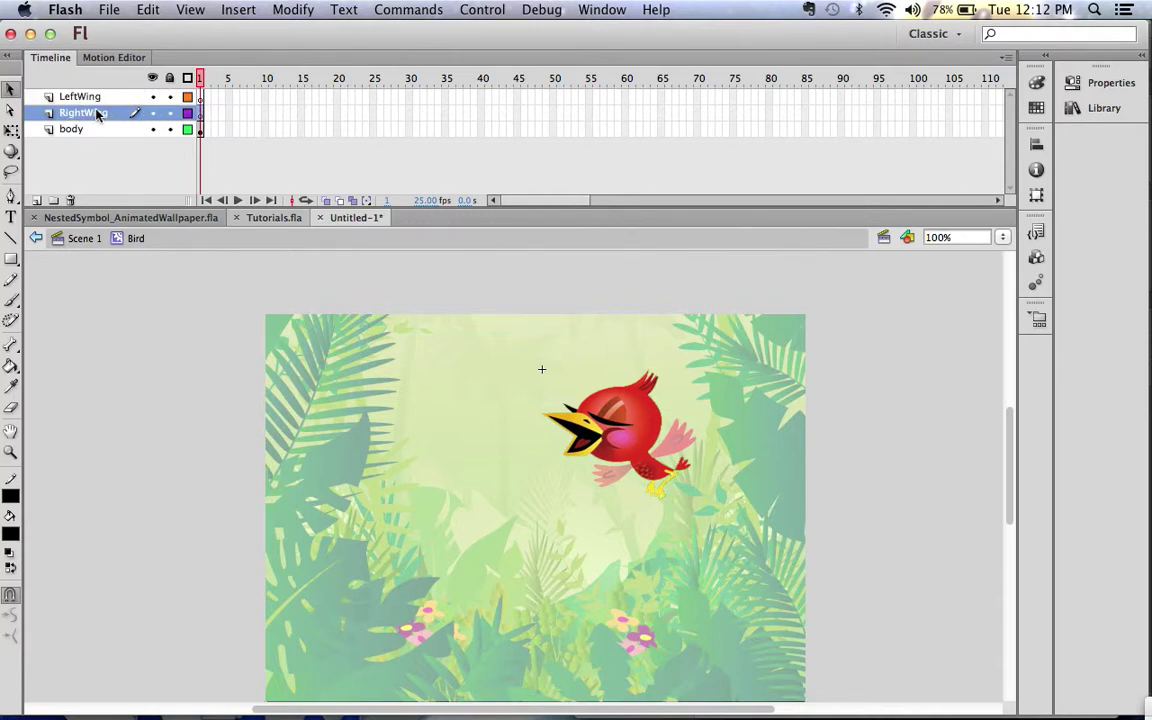
pyautogui.click(1118, 109)
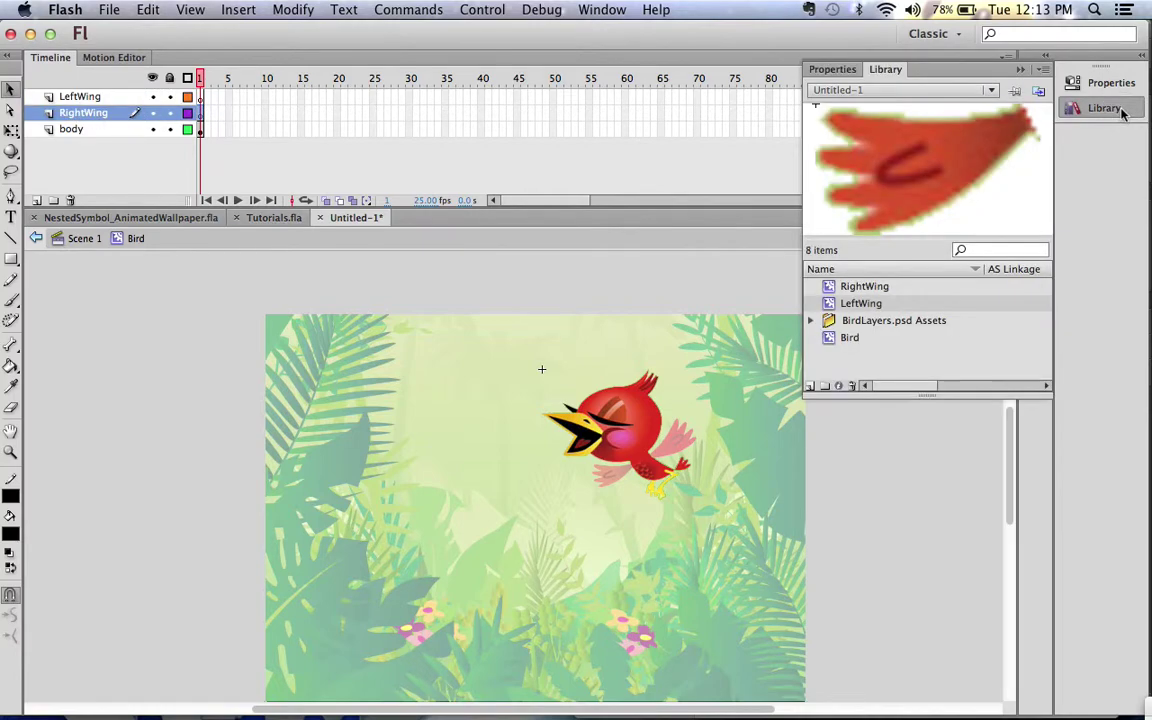
pyautogui.click(864, 288)
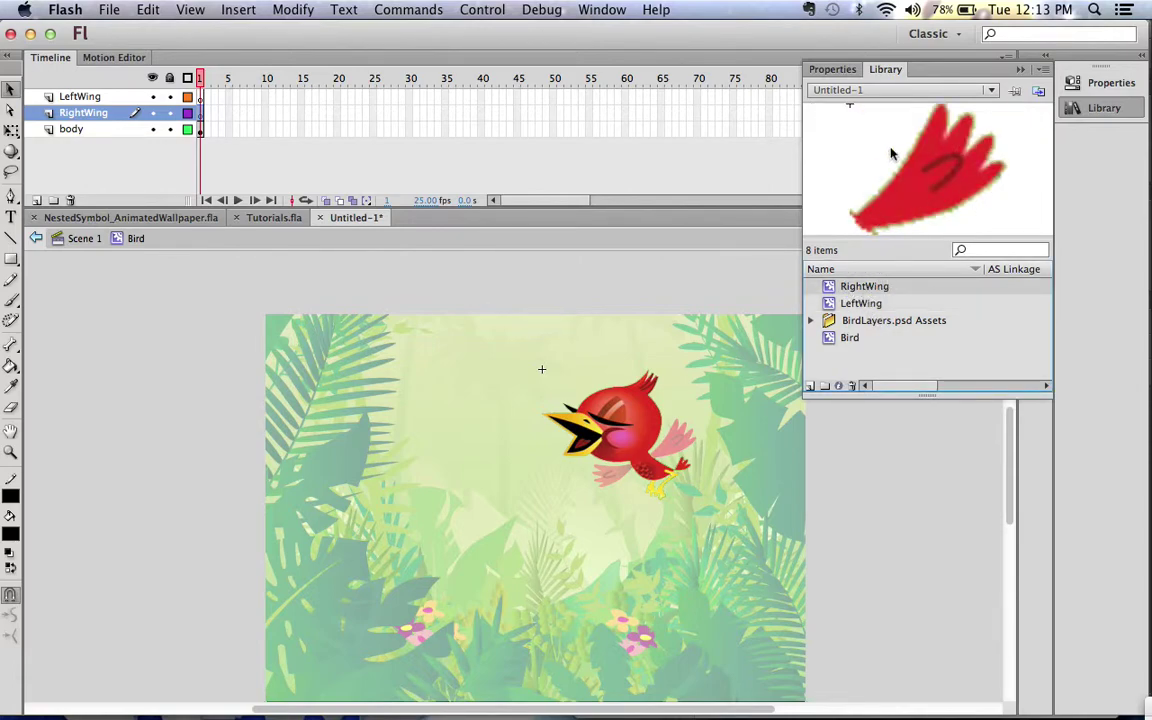
pyautogui.moveTo(872, 286); pyautogui.dragTo(673, 448)
pyautogui.press('Up')
pyautogui.press('Up')
pyautogui.press('Up')
pyautogui.press('Up')
pyautogui.press('Up')
pyautogui.press('Up')
pyautogui.press('Up')
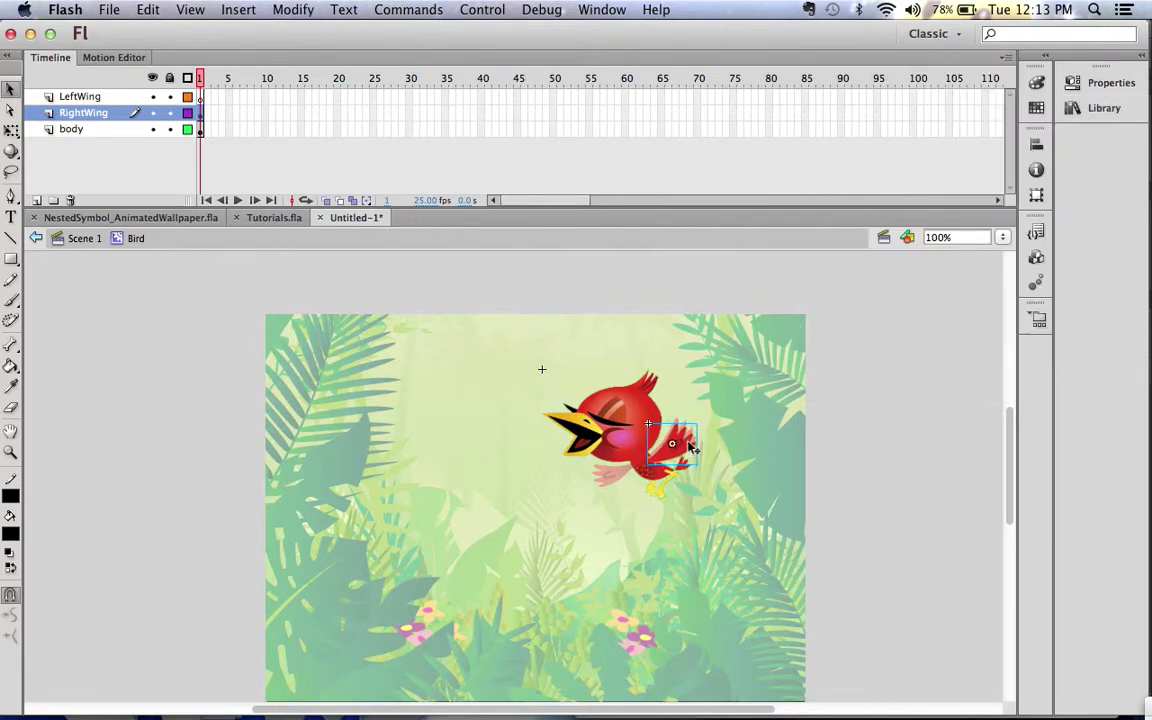
pyautogui.press('Up')
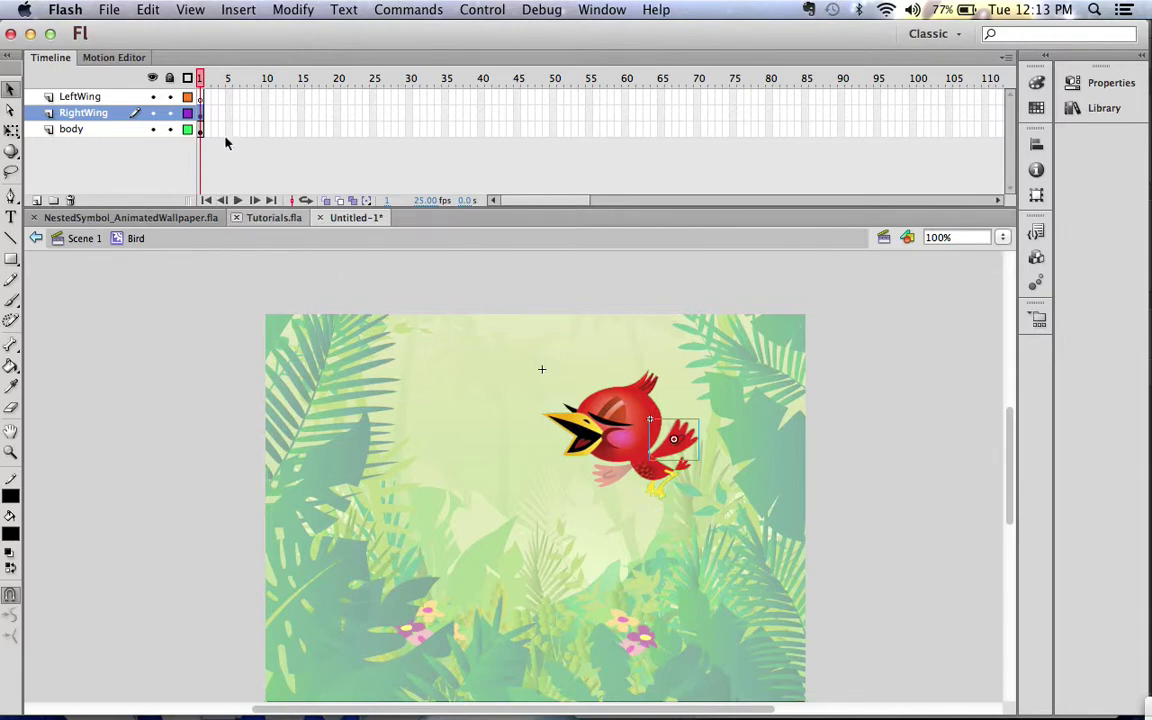
# Step: Place the LeftWing symbol on the LeftWing layer and nudge it right and up over the faded left wing
pyautogui.click(93, 97)
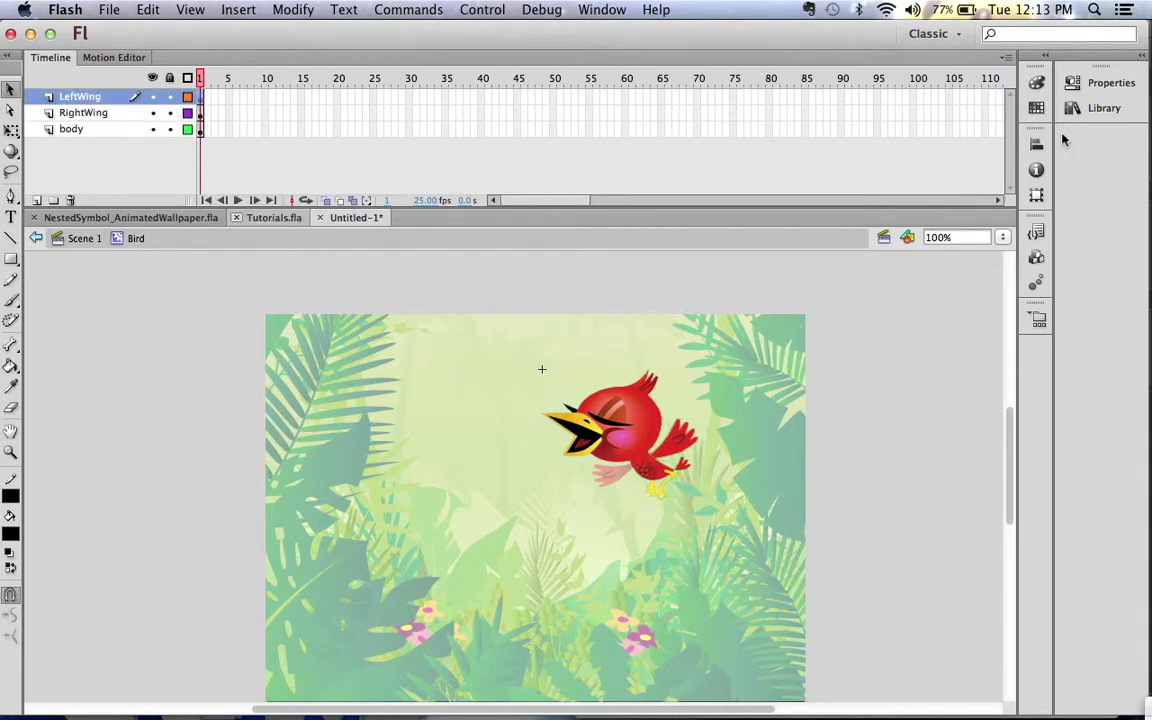
pyautogui.click(1113, 112)
pyautogui.moveTo(866, 302); pyautogui.dragTo(588, 483)
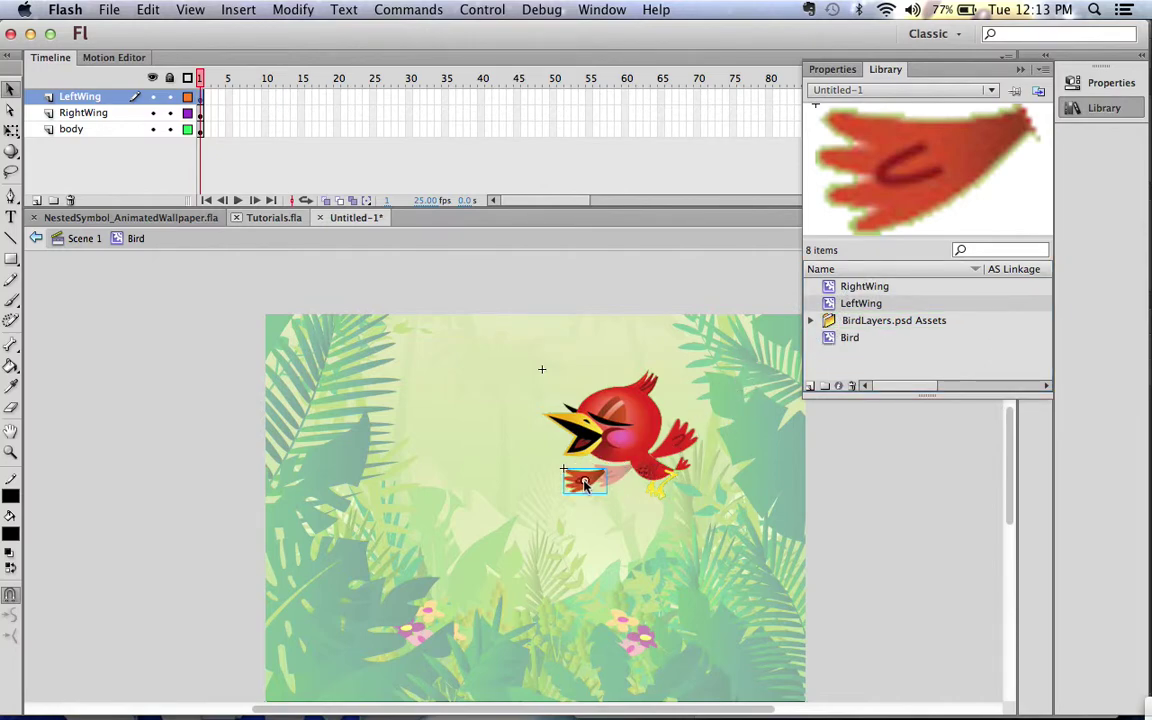
pyautogui.hotkey('shift', 'Right')
pyautogui.hotkey('shift', 'Right')
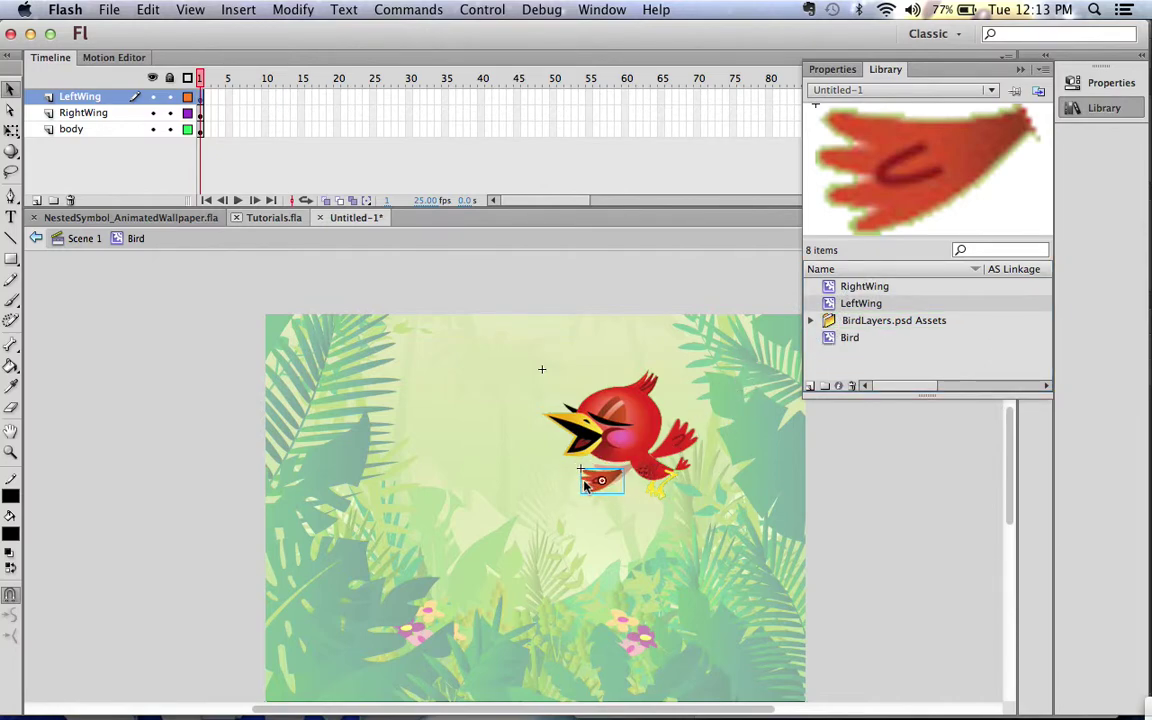
pyautogui.press('Right')
pyautogui.press('Right')
pyautogui.press('Right')
pyautogui.press('Up')
pyautogui.press('Up')
pyautogui.press('Up')
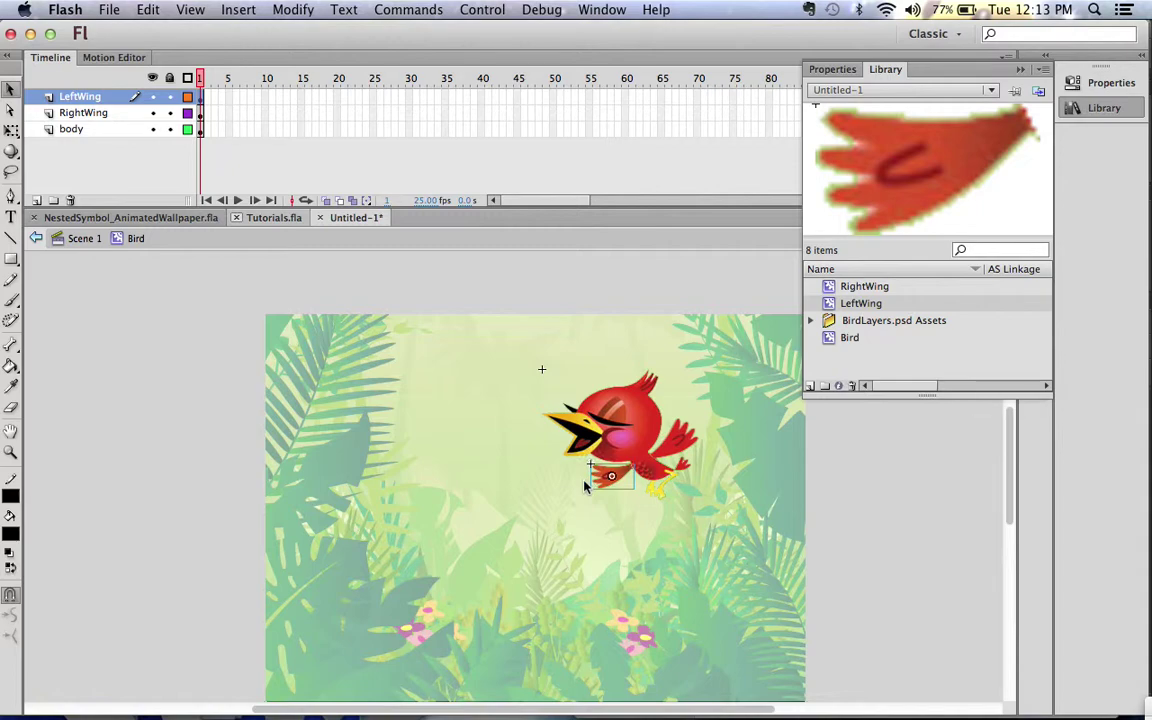
# Step: Fine-tune the left wing's position slightly up and right in a magnified view so it meets the bird's body
pyautogui.press('super+equal')
pyautogui.press('super+equal')
pyautogui.press('super+equal')
pyautogui.press('super+minus')
pyautogui.press('super+minus')
pyautogui.press('super+equal')
pyautogui.press('Up')
pyautogui.press('Right')
pyautogui.press('Up')
pyautogui.press('Right')
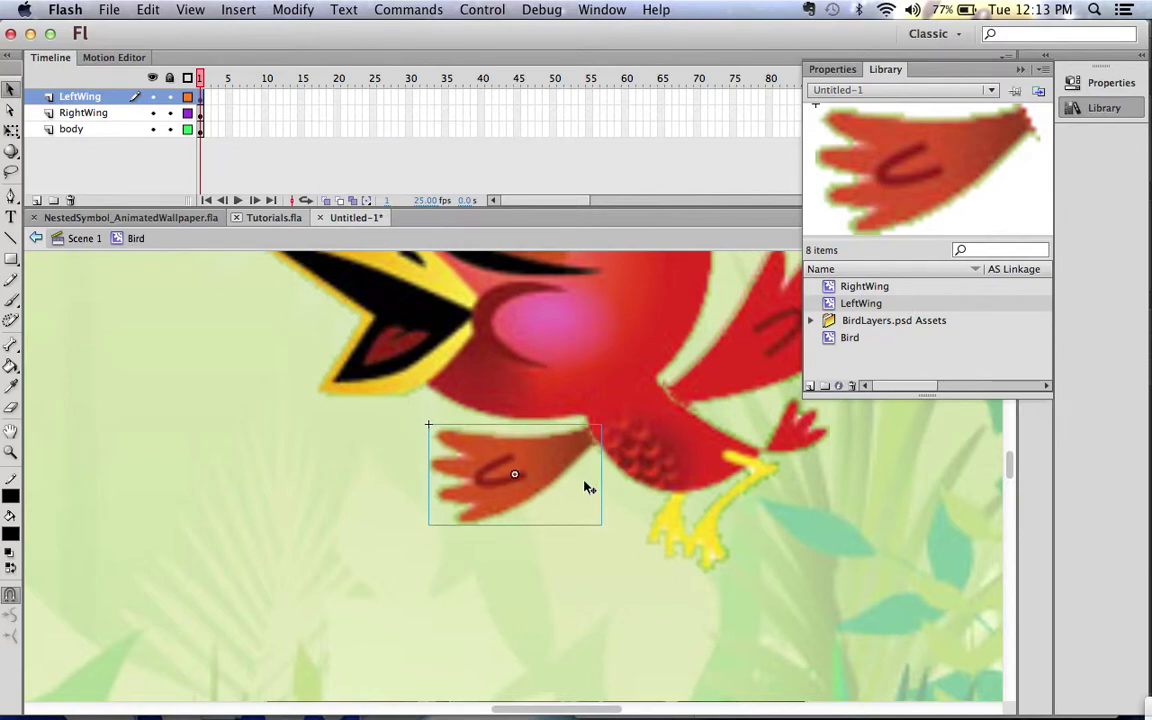
# Step: Move the body layer above the LeftWing and RightWing layers inside the Bird symbol
pyautogui.press('super+minus')
pyautogui.press('super+minus')
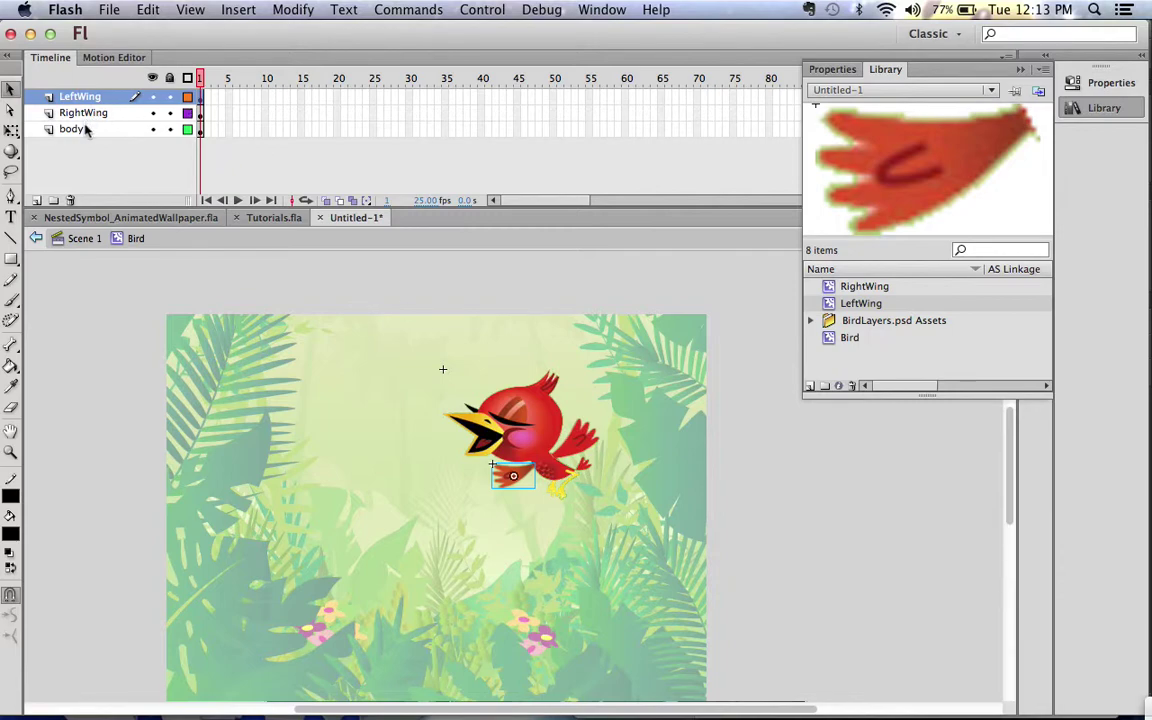
pyautogui.moveTo(84, 131); pyautogui.dragTo(85, 97)
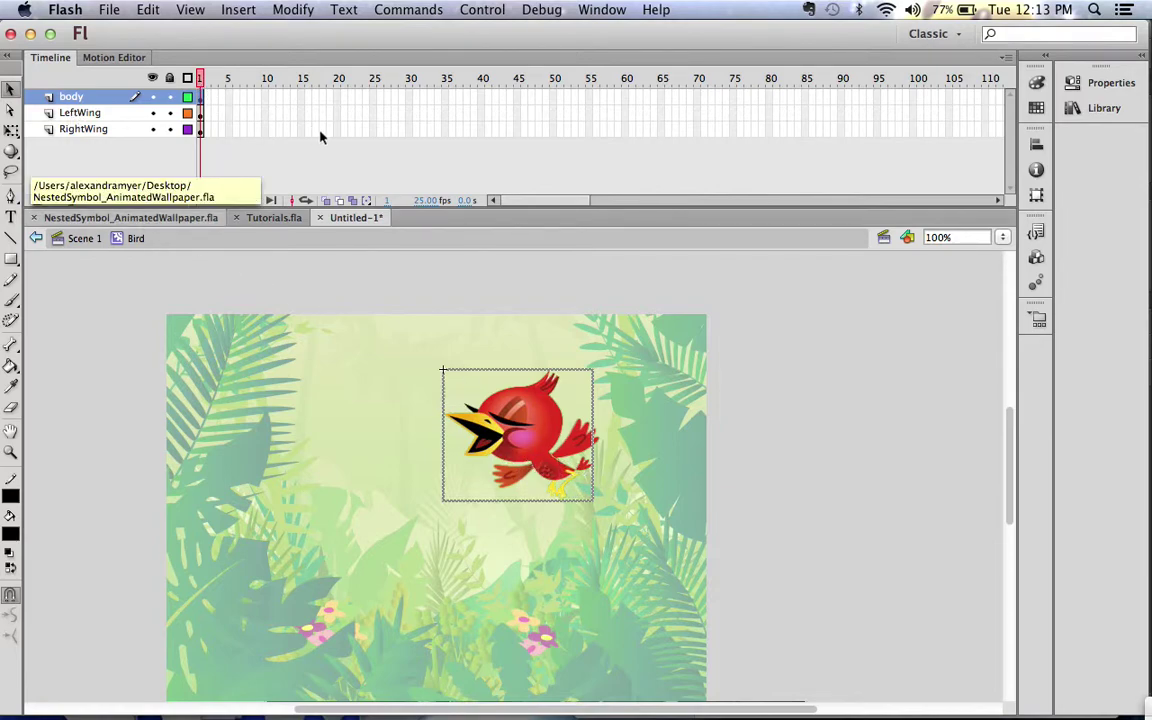
# Step: Extend the body, LeftWing and RightWing layers of the Bird symbol to frame 25
pyautogui.click(208, 96)
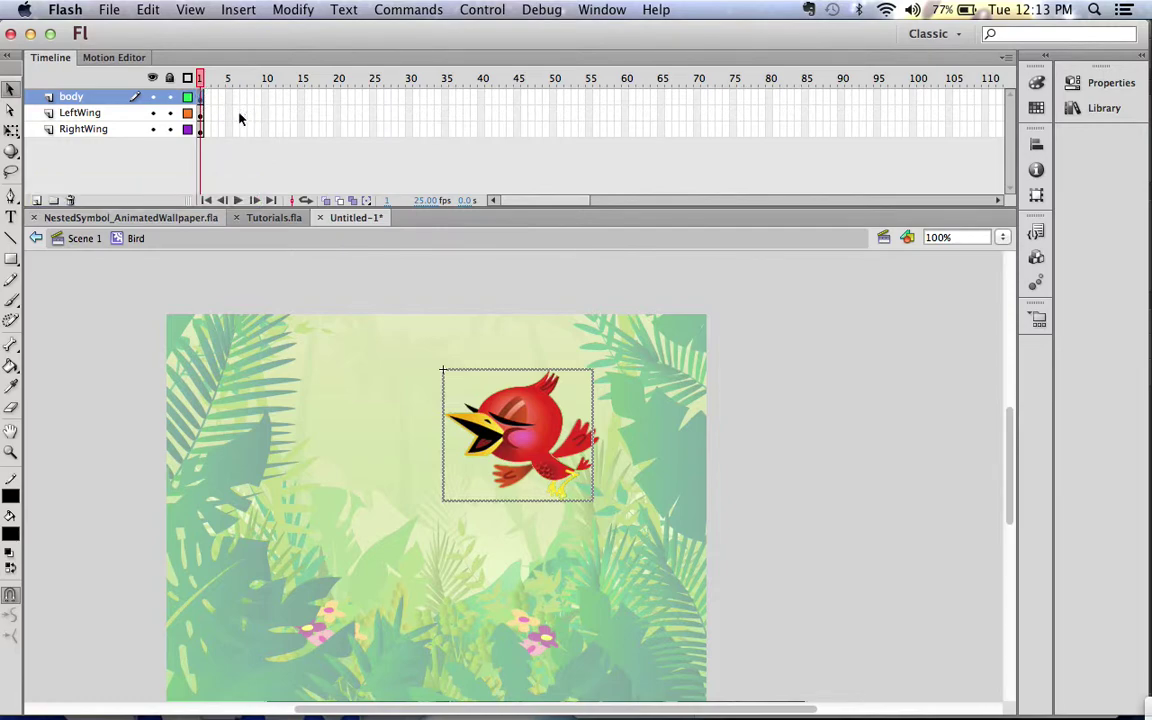
pyautogui.click(213, 97)
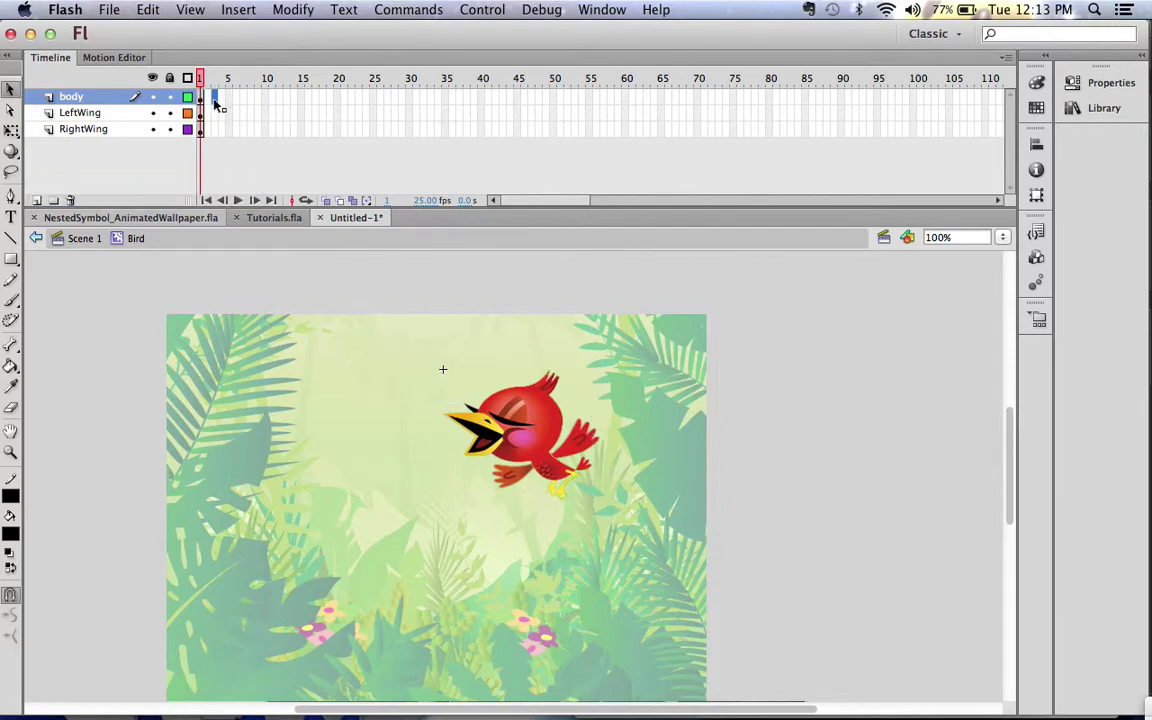
pyautogui.click(236, 112)
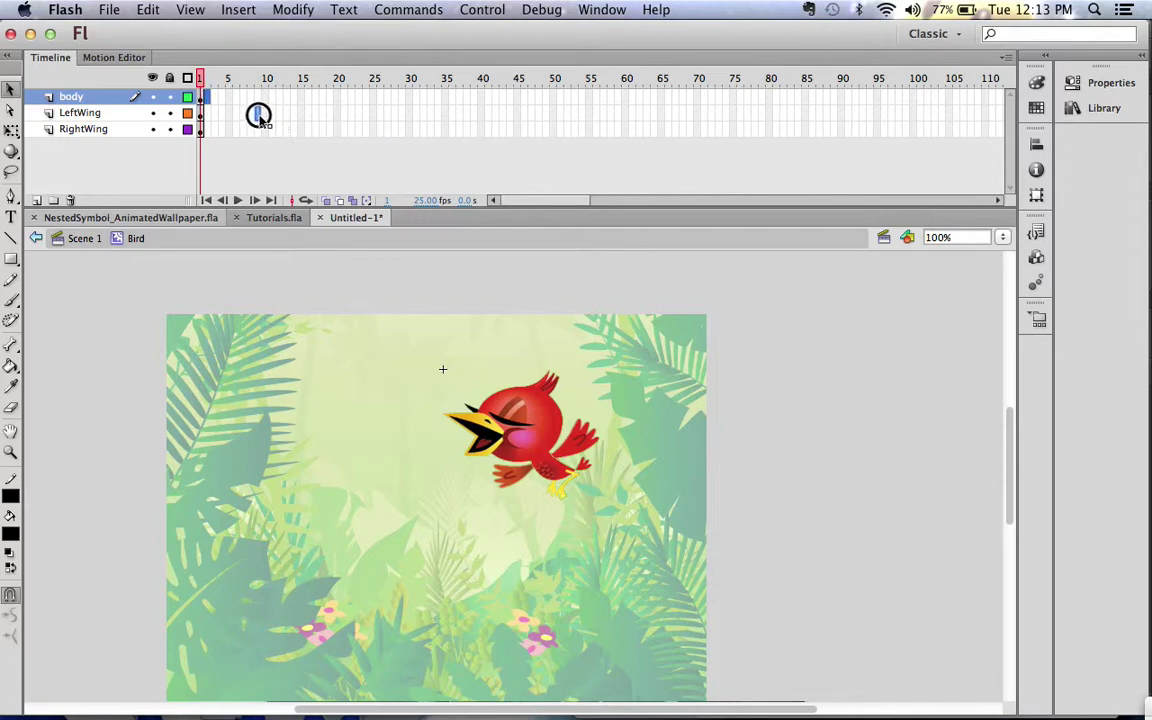
pyautogui.click(208, 97)
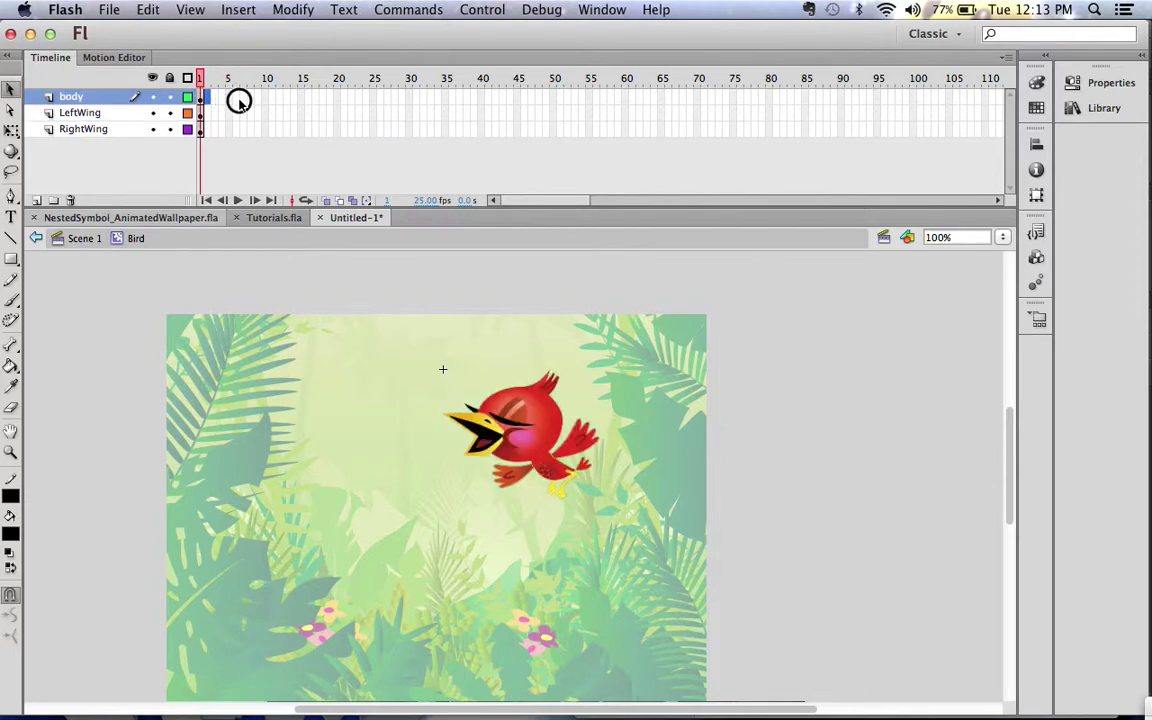
pyautogui.moveTo(208, 99); pyautogui.dragTo(375, 134)
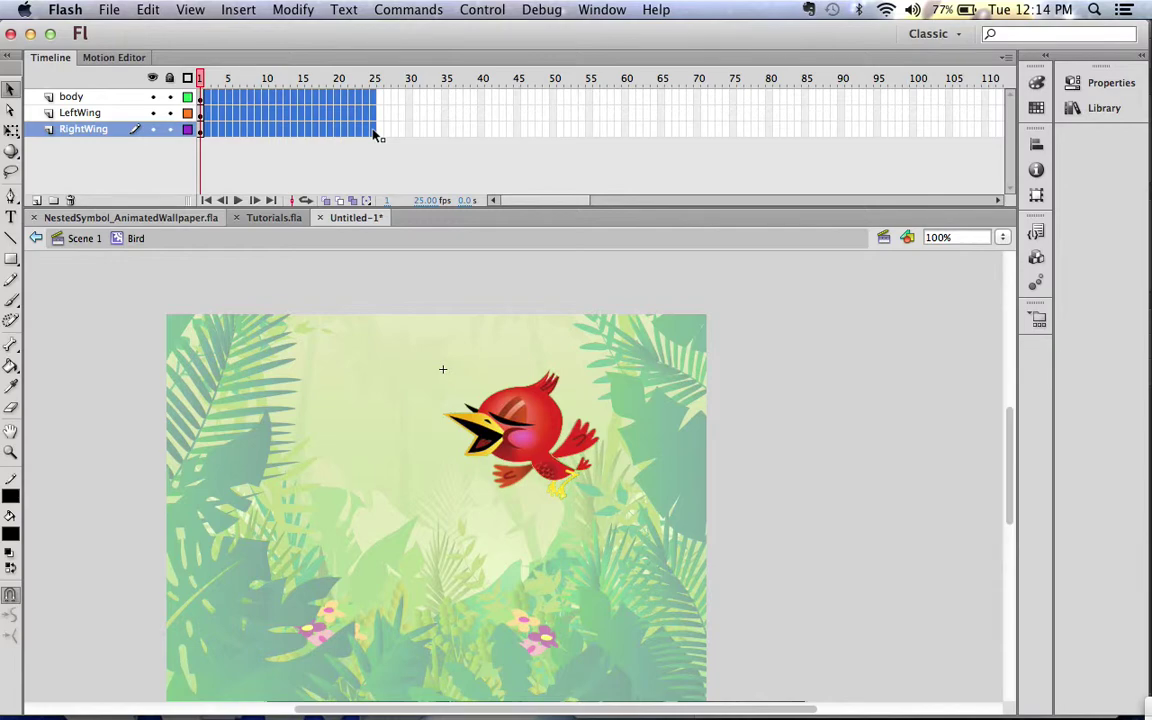
pyautogui.press('F6')
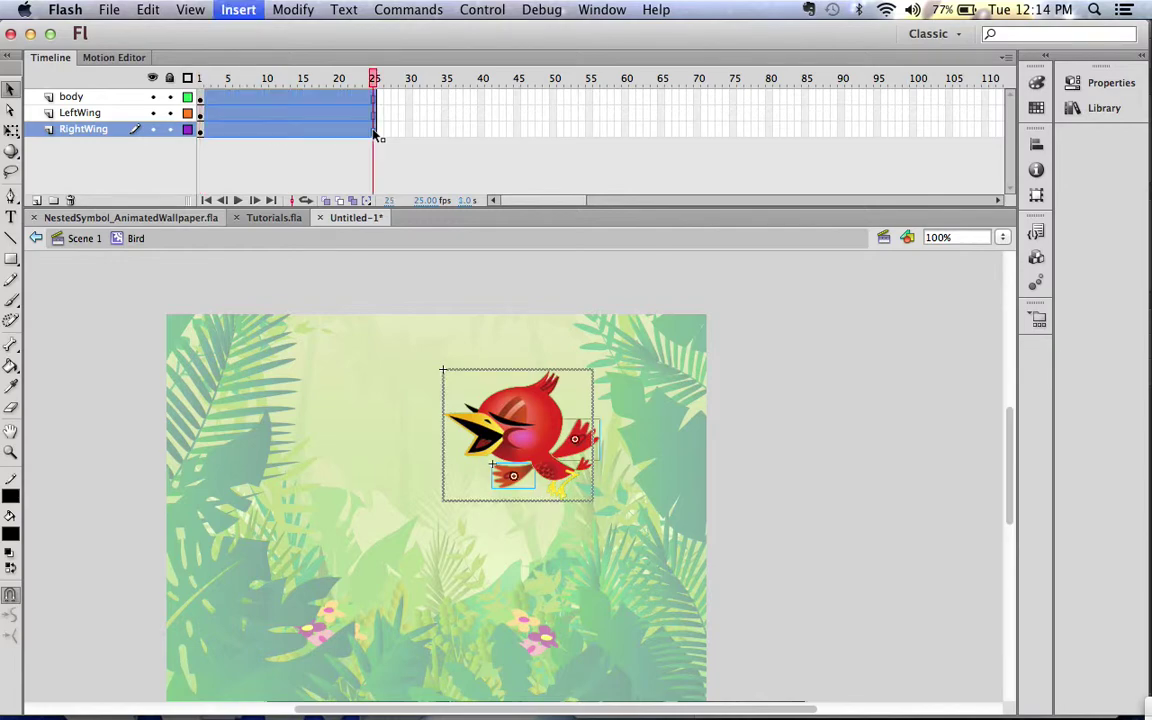
# Step: Create motion tweens on the LeftWing and RightWing layers across their frame spans
pyautogui.moveTo(352, 77); pyautogui.dragTo(152, 88)
pyautogui.moveTo(240, 72); pyautogui.dragTo(163, 92)
pyautogui.click(210, 114)
pyautogui.click(199, 113)
pyautogui.click(248, 114)
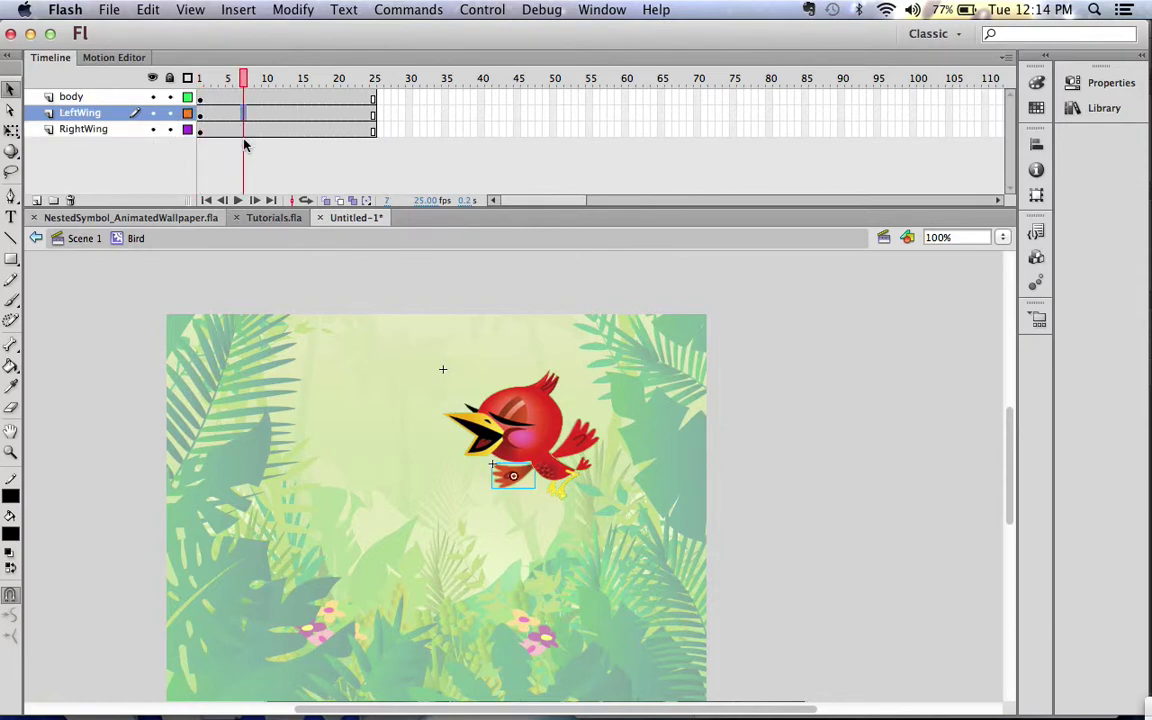
pyautogui.click(251, 131)
pyautogui.click(265, 115)
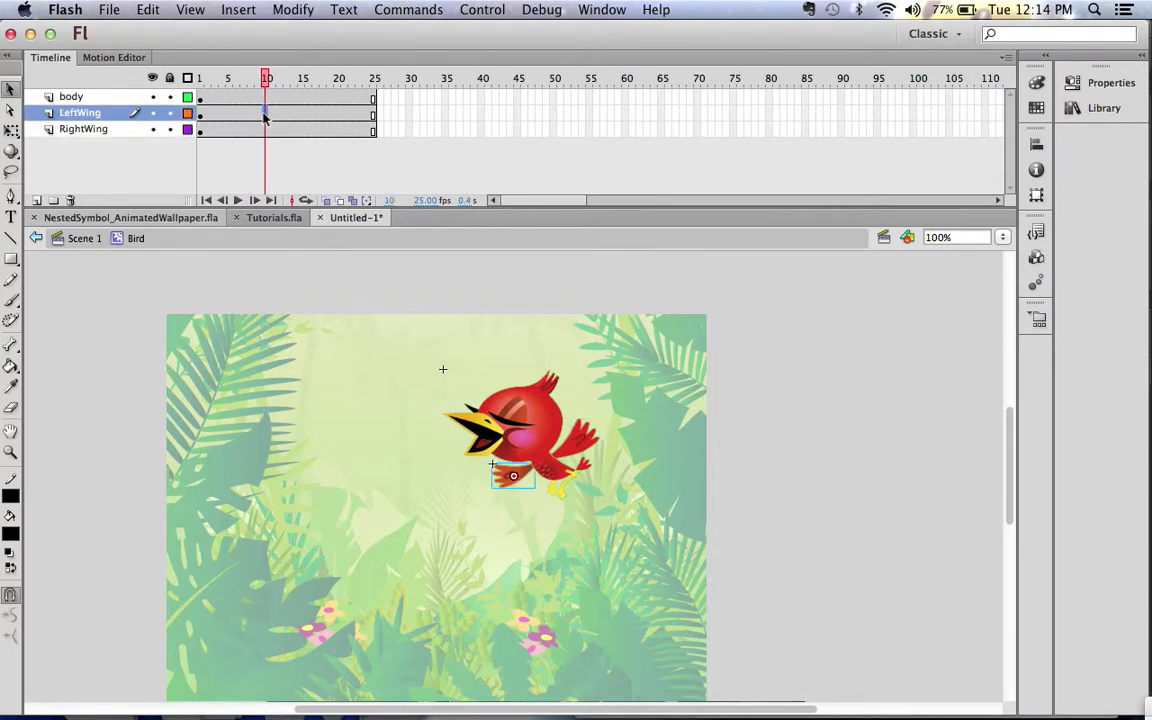
pyautogui.rightClick(265, 116)
pyautogui.click(290, 121)
pyautogui.click(272, 130)
pyautogui.rightClick(272, 130)
pyautogui.click(276, 136)
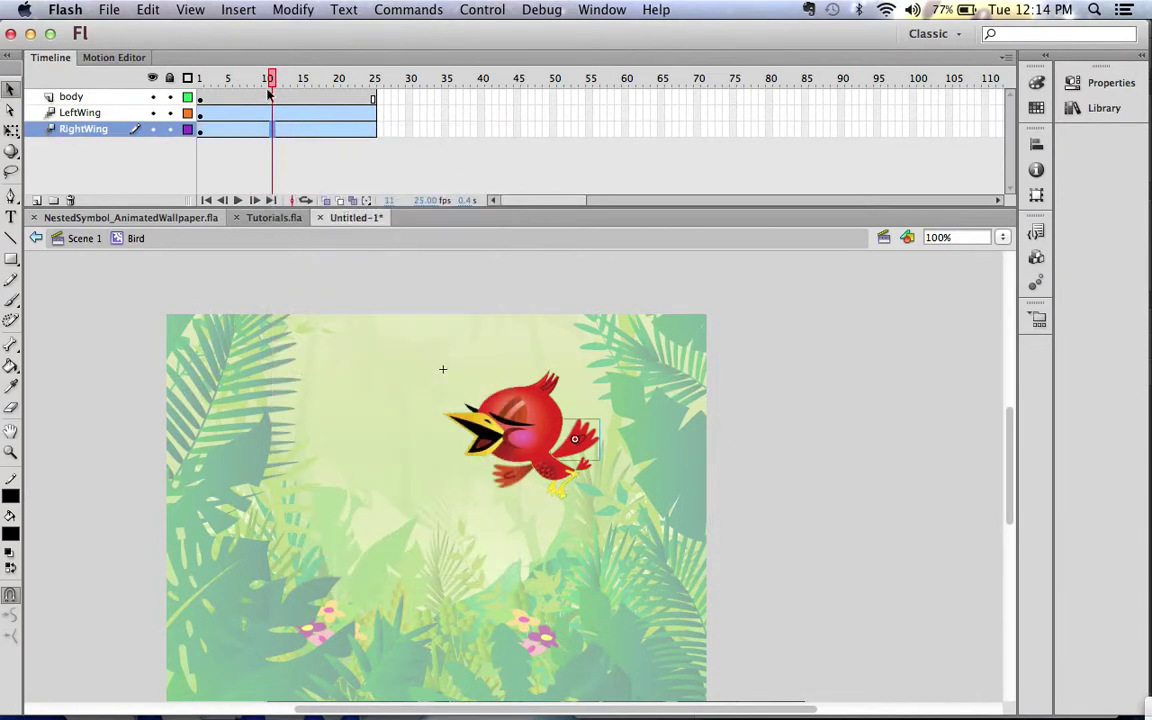
# Step: Lock the body layer and return to frame 1 of the LeftWing layer
pyautogui.click(199, 78)
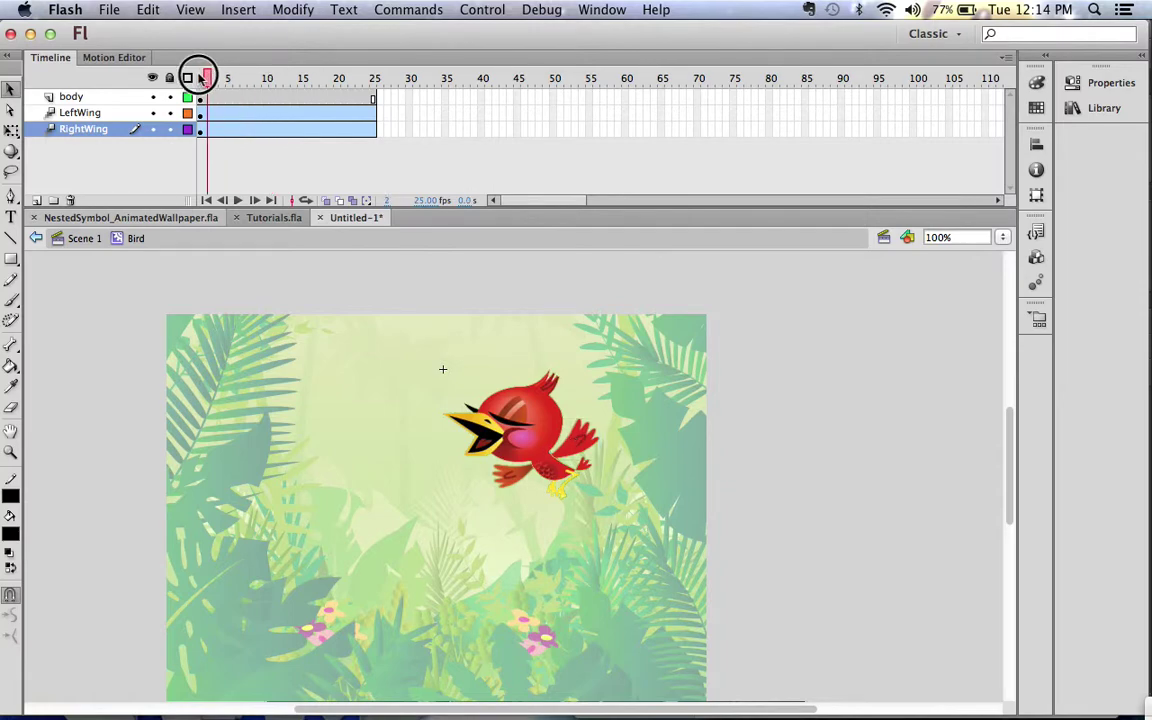
pyautogui.click(236, 119)
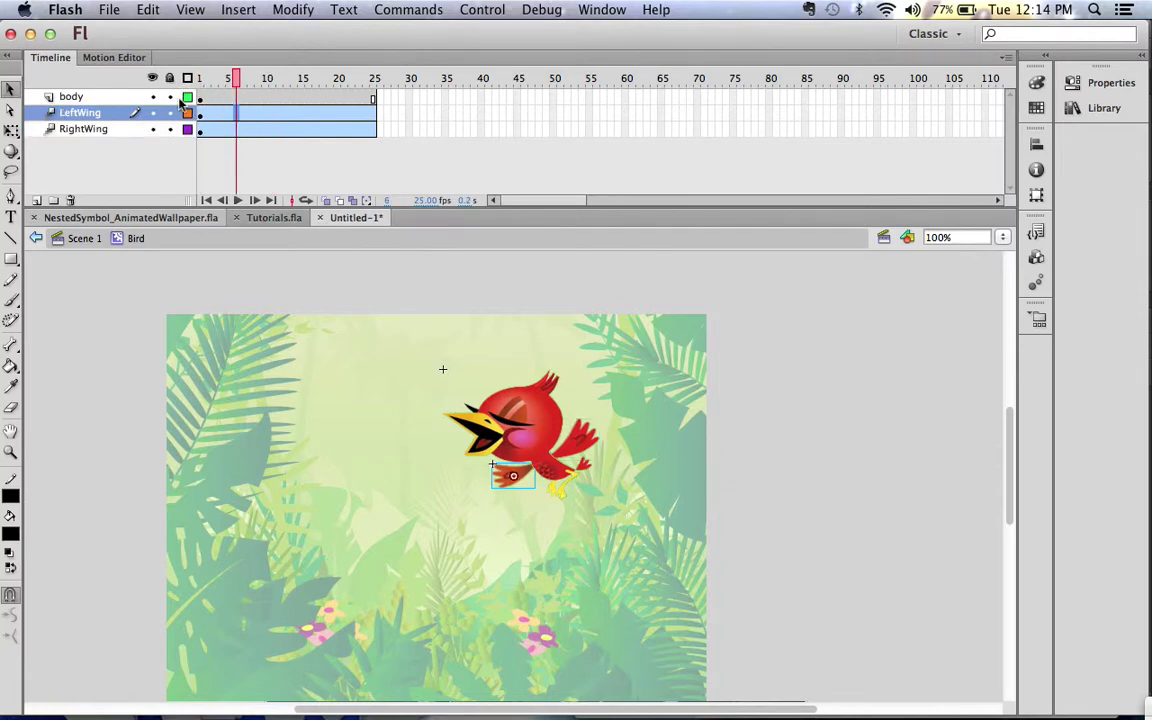
pyautogui.moveTo(227, 87); pyautogui.dragTo(193, 103)
pyautogui.click(201, 113)
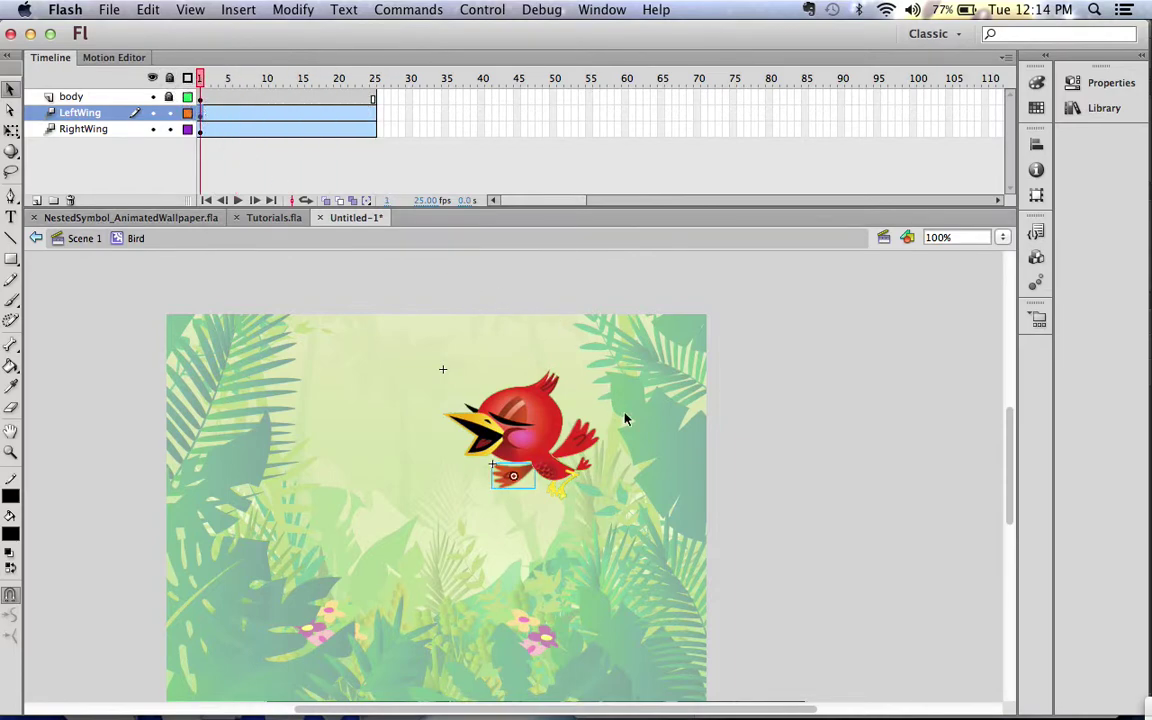
# Step: At frame 1, move the right wing's transformation point to its joint with the body and rotate the wing slightly upward with Free Transform
pyautogui.press('super+equal')
pyautogui.press('super+equal')
pyautogui.press('super+equal')
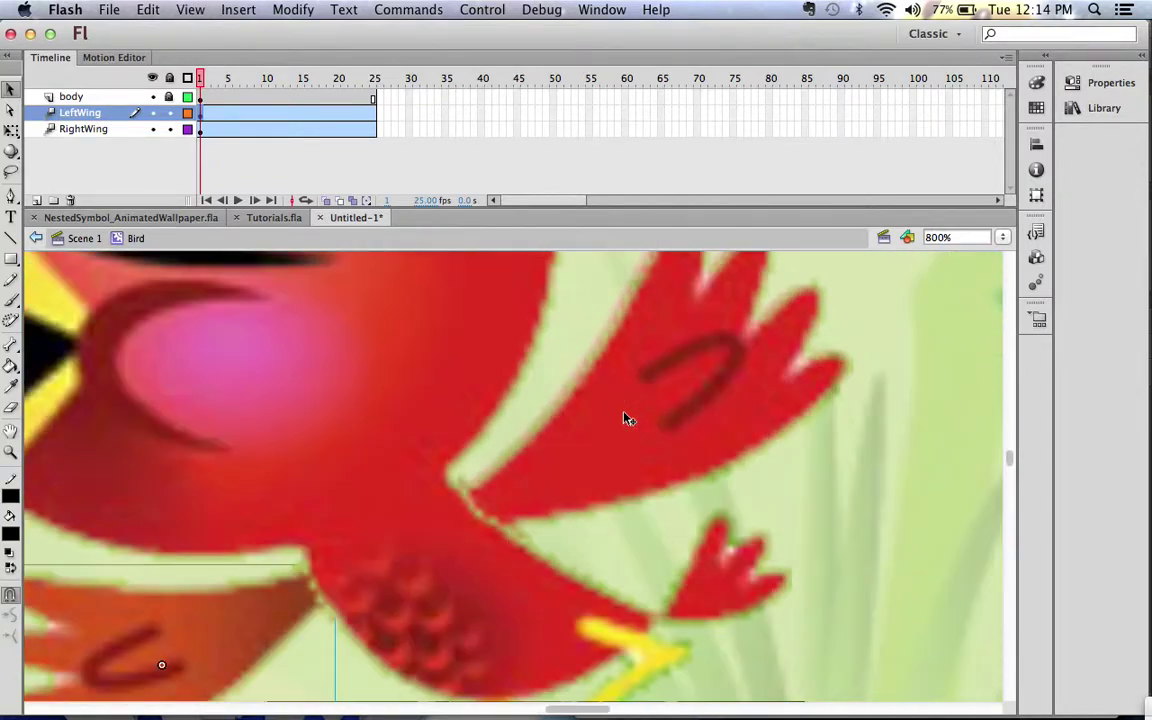
pyautogui.press('super+minus')
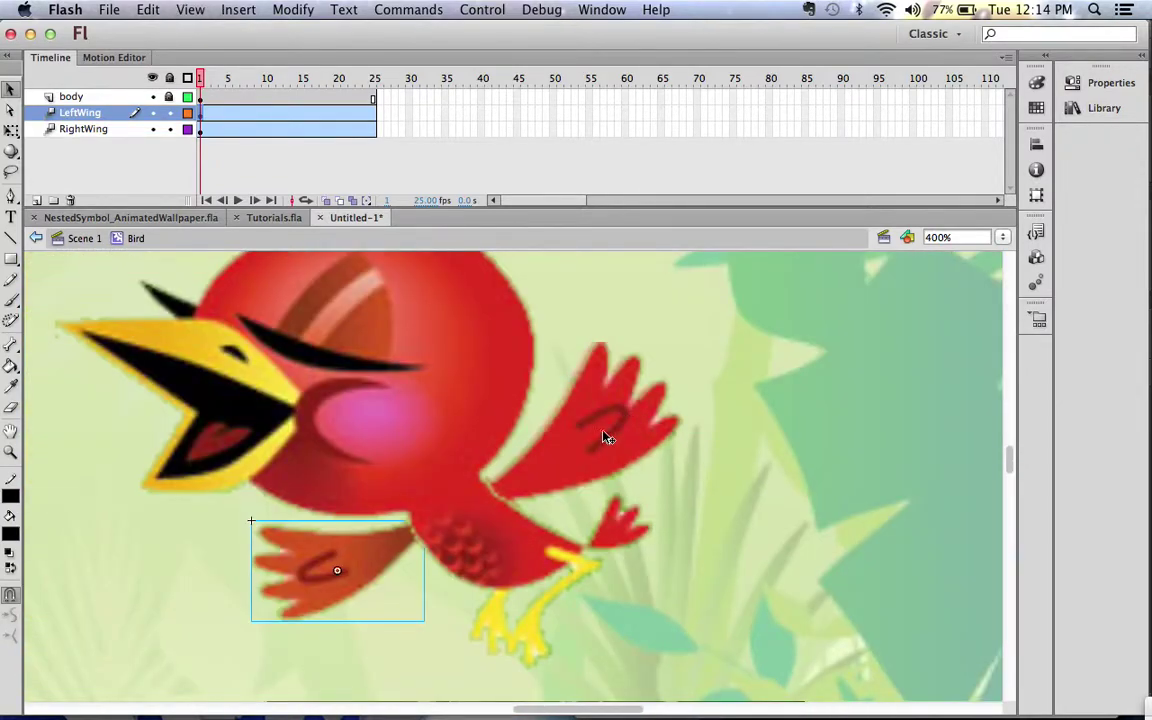
pyautogui.click(604, 440)
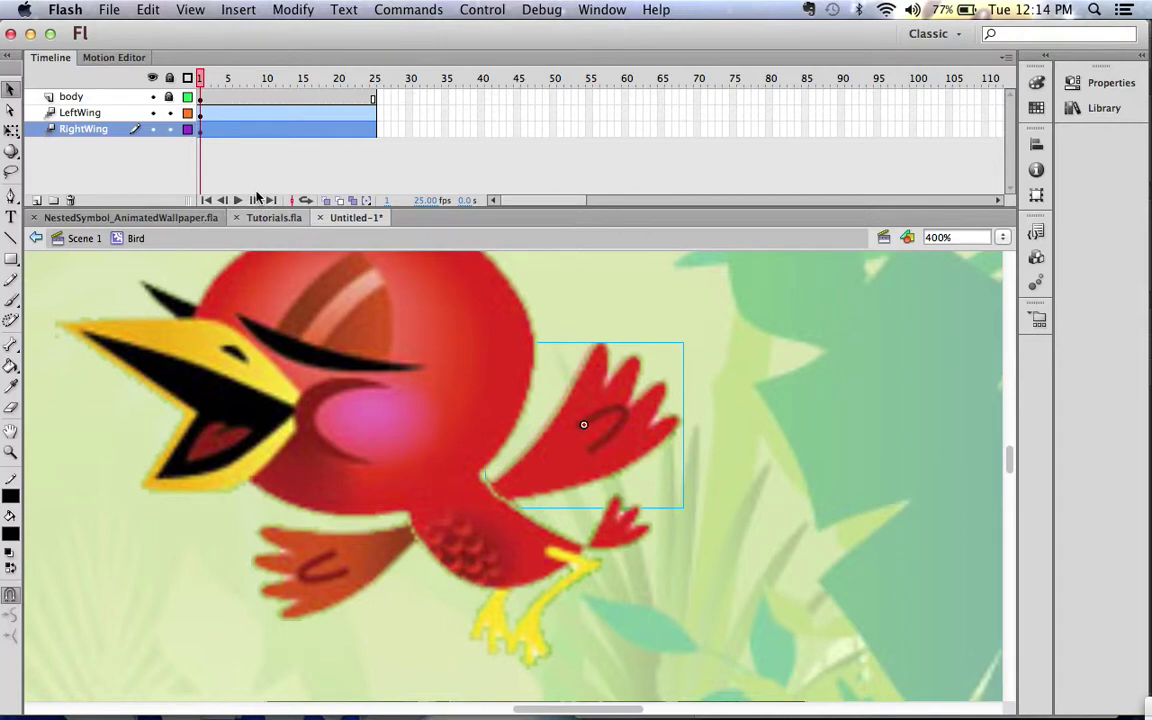
pyautogui.click(12, 132)
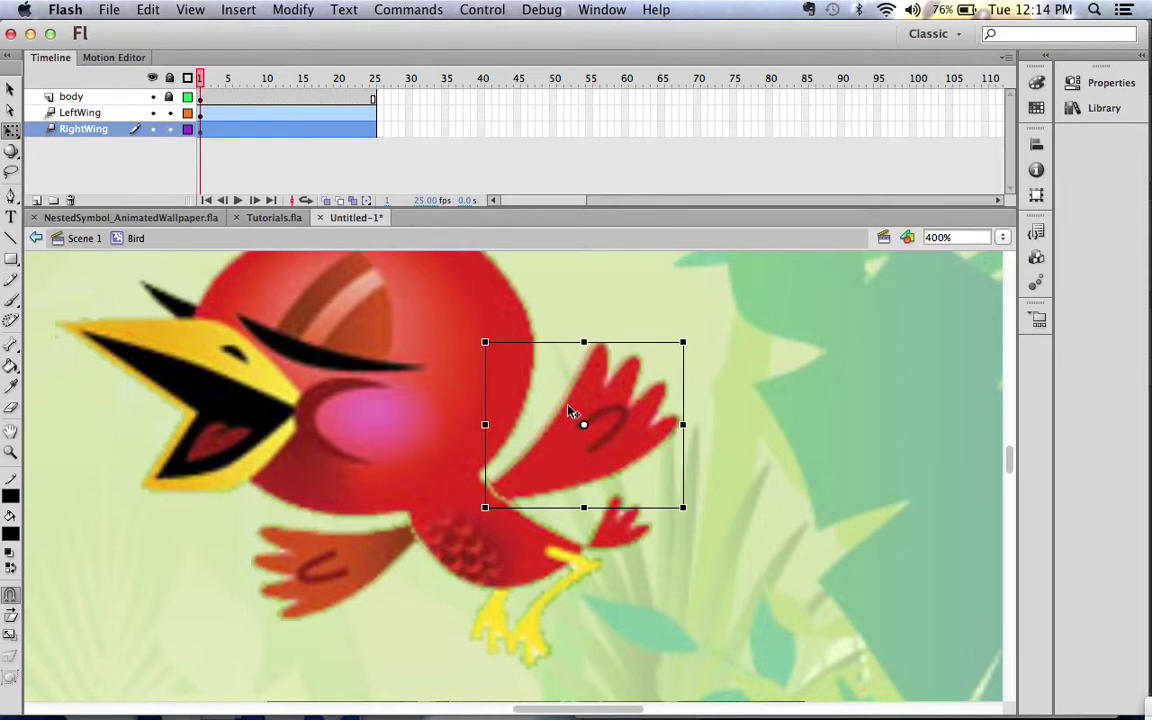
pyautogui.moveTo(686, 329); pyautogui.dragTo(746, 486)
pyautogui.press('super+z')
pyautogui.moveTo(499, 492); pyautogui.dragTo(497, 493)
pyautogui.moveTo(684, 326); pyautogui.dragTo(651, 298)
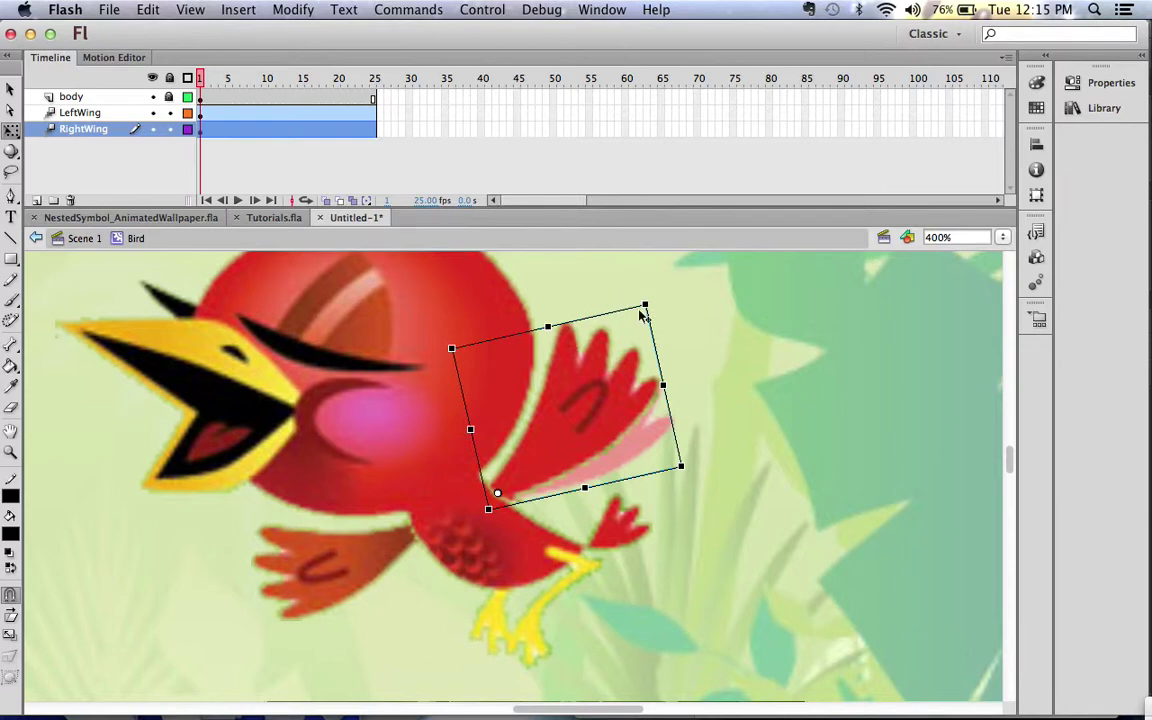
# Step: At frame 1, move the left wing's transformation point to its body joint and rotate the wing upward
pyautogui.click(358, 572)
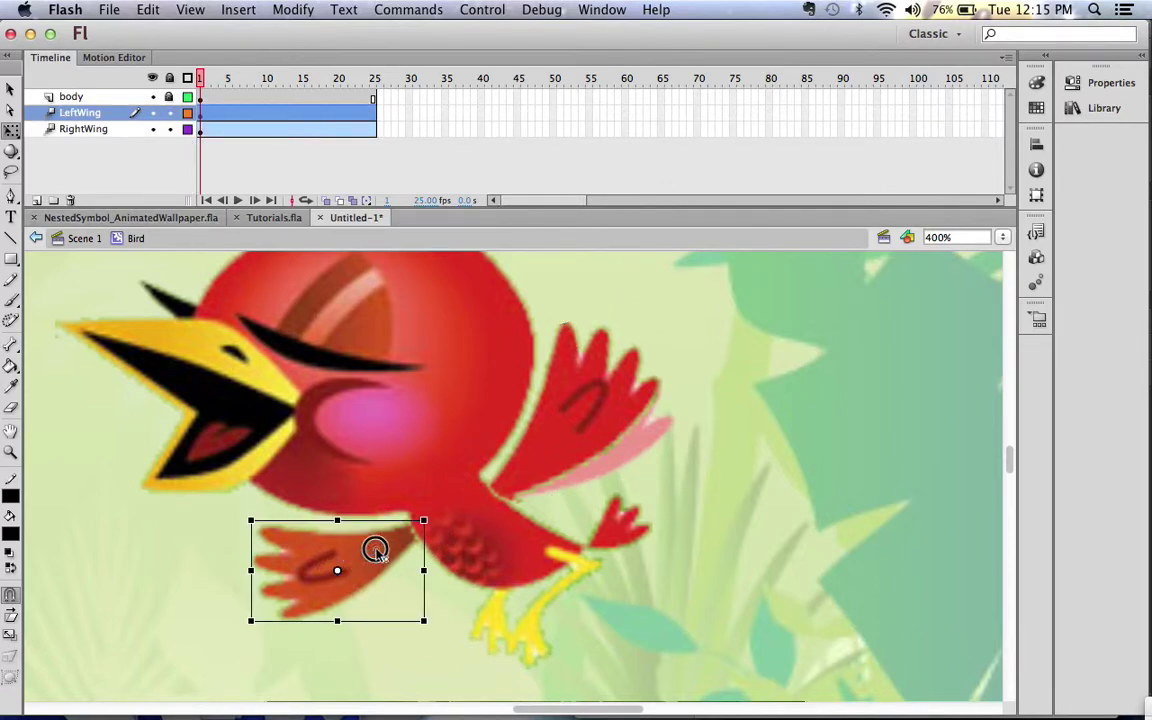
pyautogui.moveTo(337, 570); pyautogui.dragTo(410, 528)
pyautogui.moveTo(237, 515); pyautogui.dragTo(305, 407)
pyautogui.moveTo(305, 407); pyautogui.dragTo(285, 447)
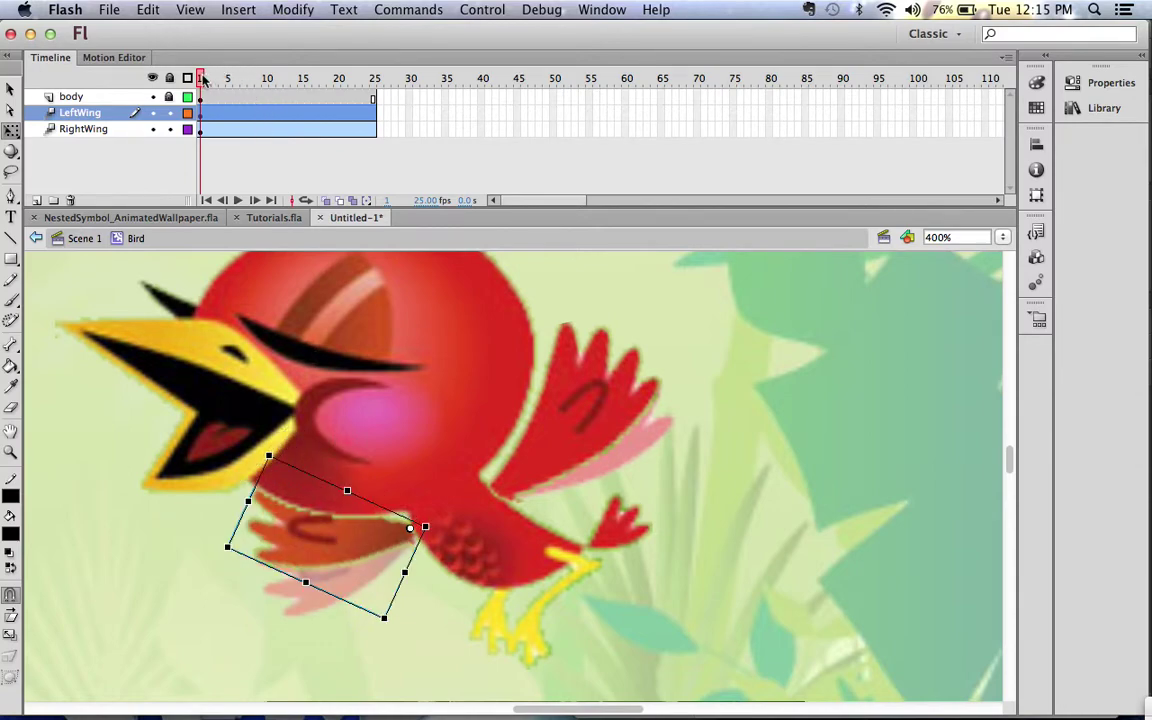
# Step: At frame 13, rotate the left wing and the right wing downward around their body joints
pyautogui.moveTo(220, 78); pyautogui.dragTo(286, 88)
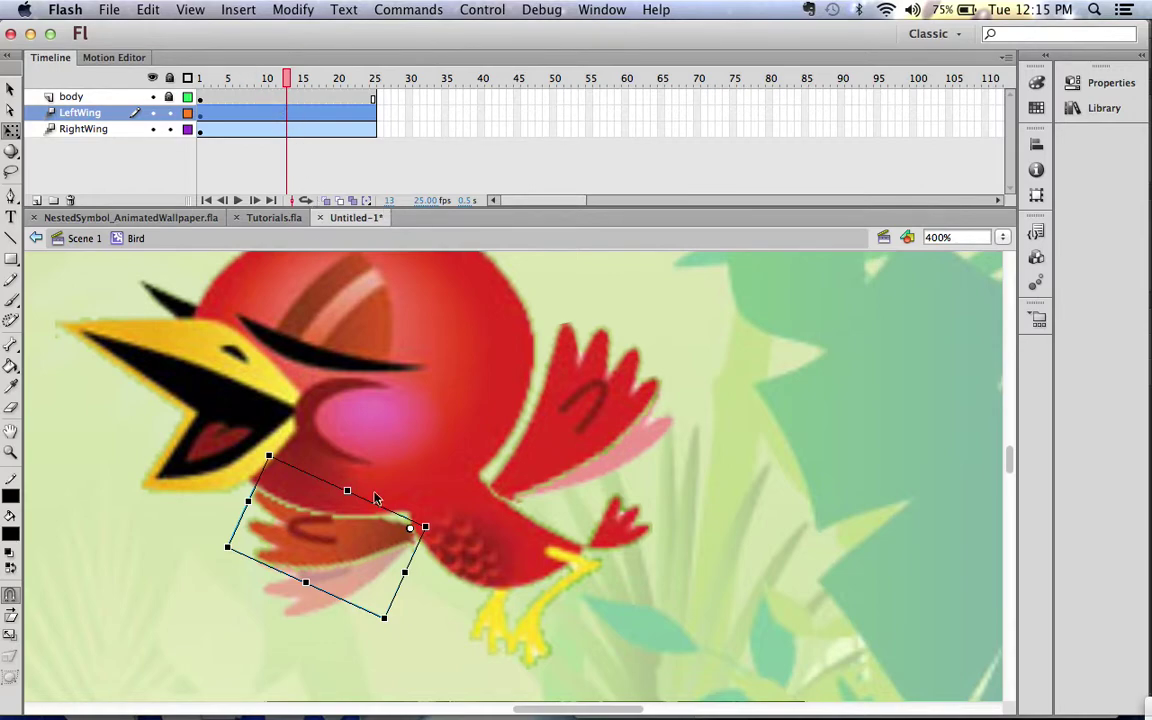
pyautogui.moveTo(278, 442); pyautogui.dragTo(275, 530)
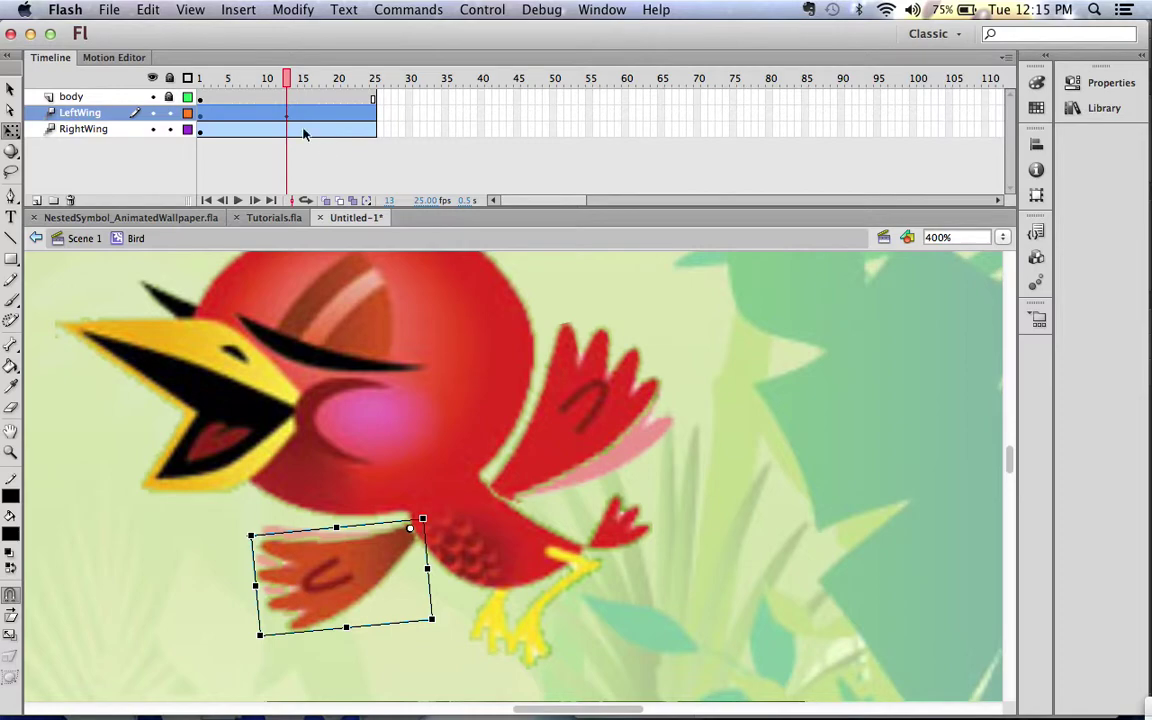
pyautogui.click(560, 400)
pyautogui.click(660, 295)
pyautogui.click(635, 337)
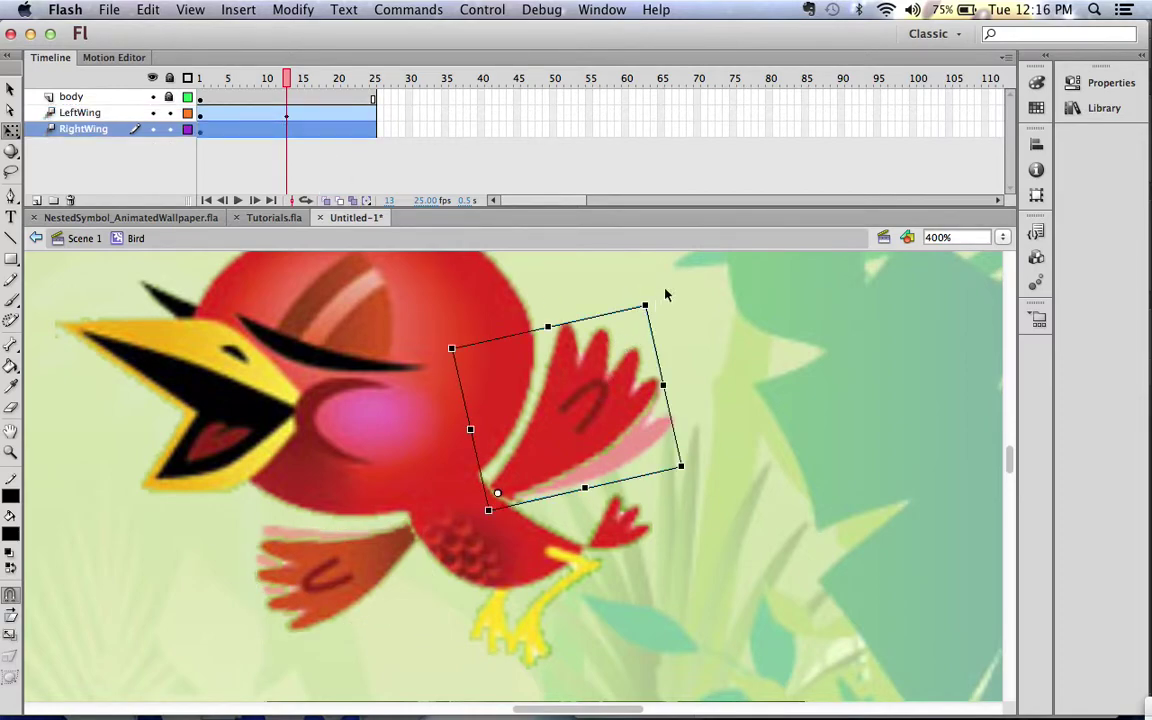
pyautogui.moveTo(654, 296); pyautogui.dragTo(694, 381)
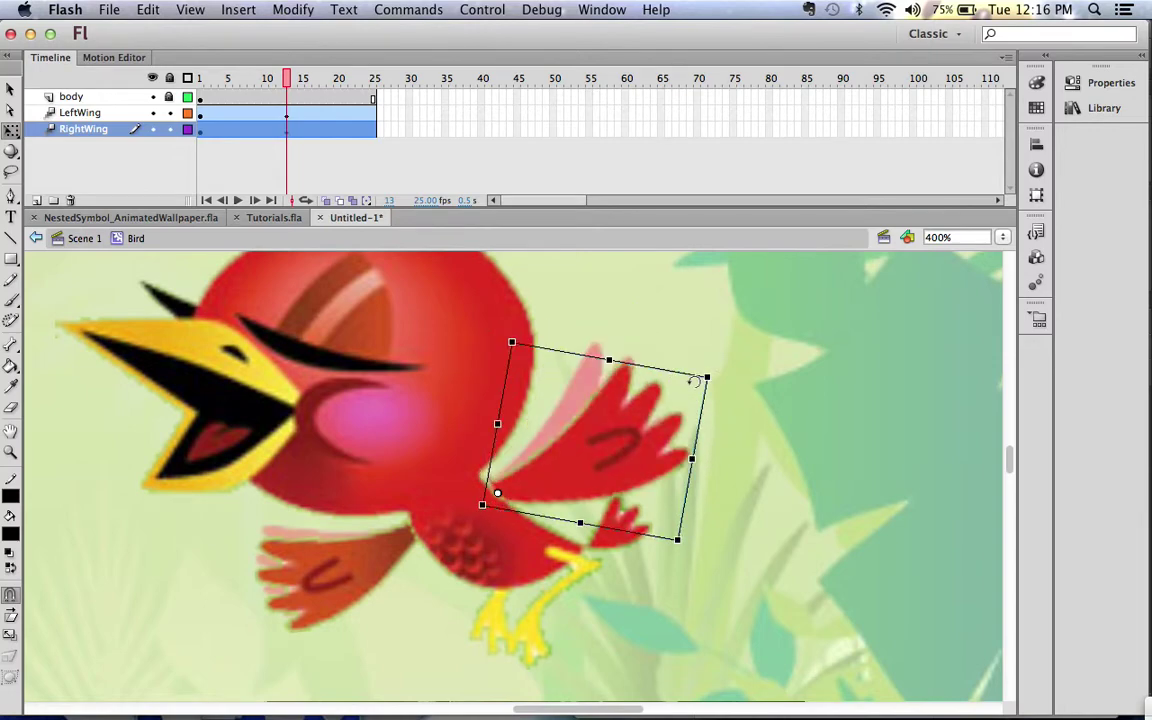
# Step: At frame 25, rotate the right wing and the left wing back upward to complete the flap
pyautogui.moveTo(300, 79); pyautogui.dragTo(376, 80)
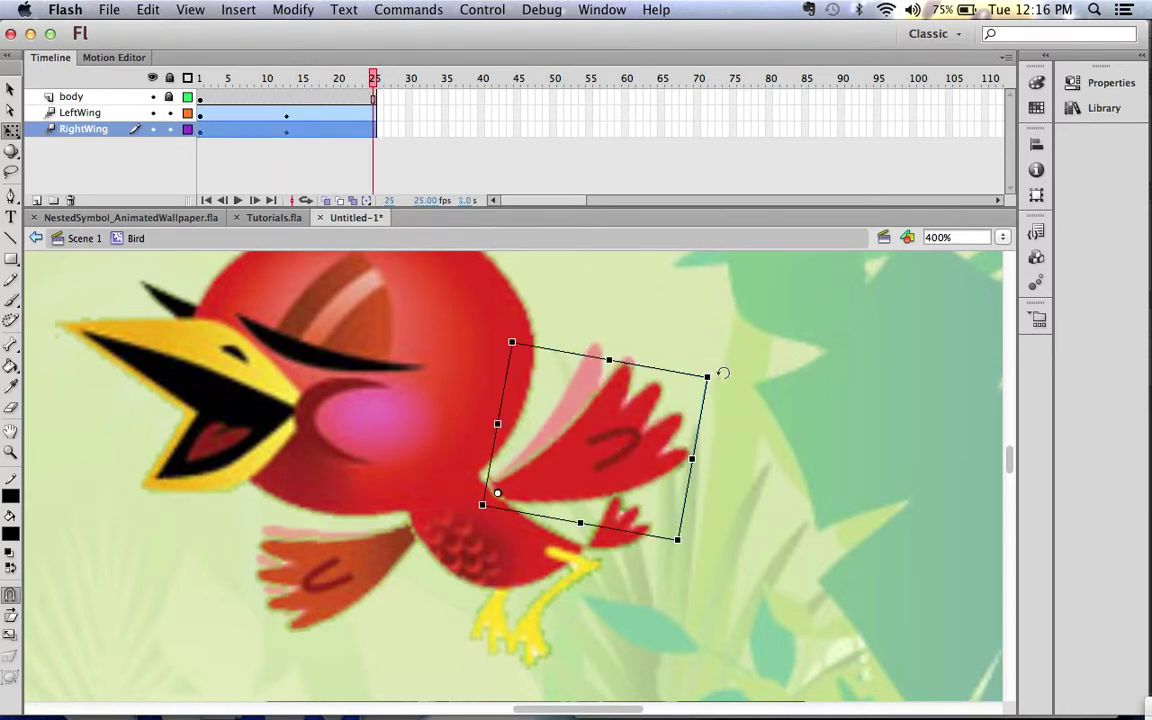
pyautogui.moveTo(722, 371); pyautogui.dragTo(648, 304)
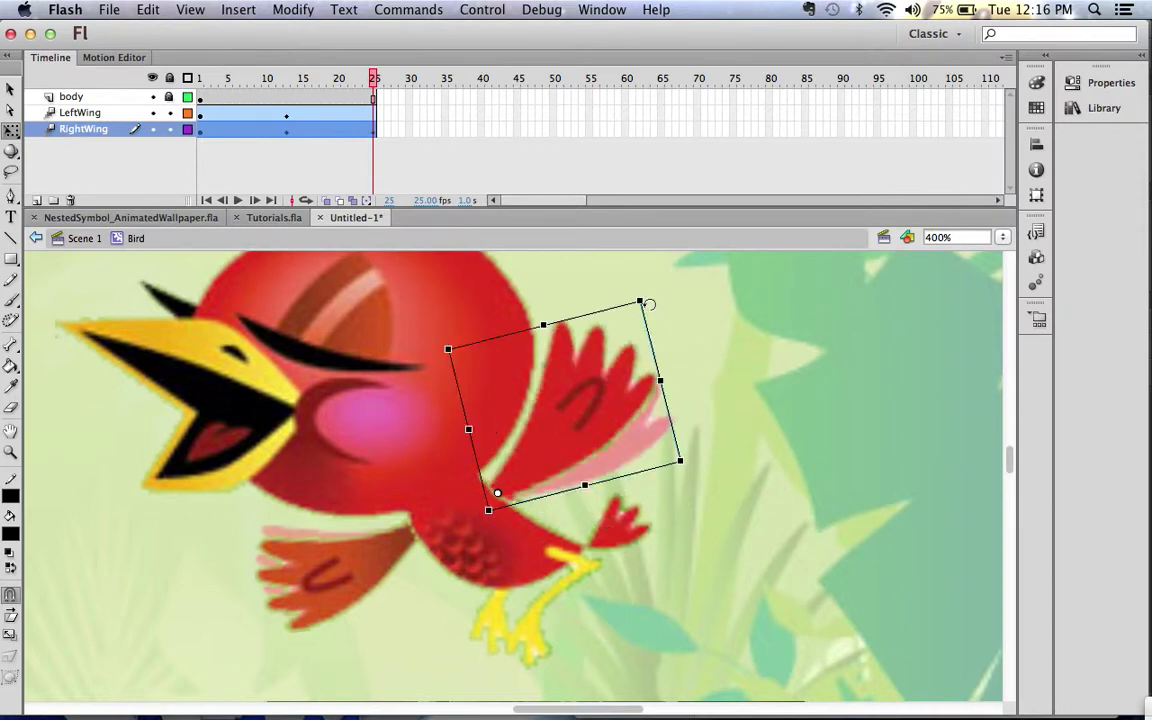
pyautogui.click(297, 620)
pyautogui.moveTo(241, 521); pyautogui.dragTo(245, 486)
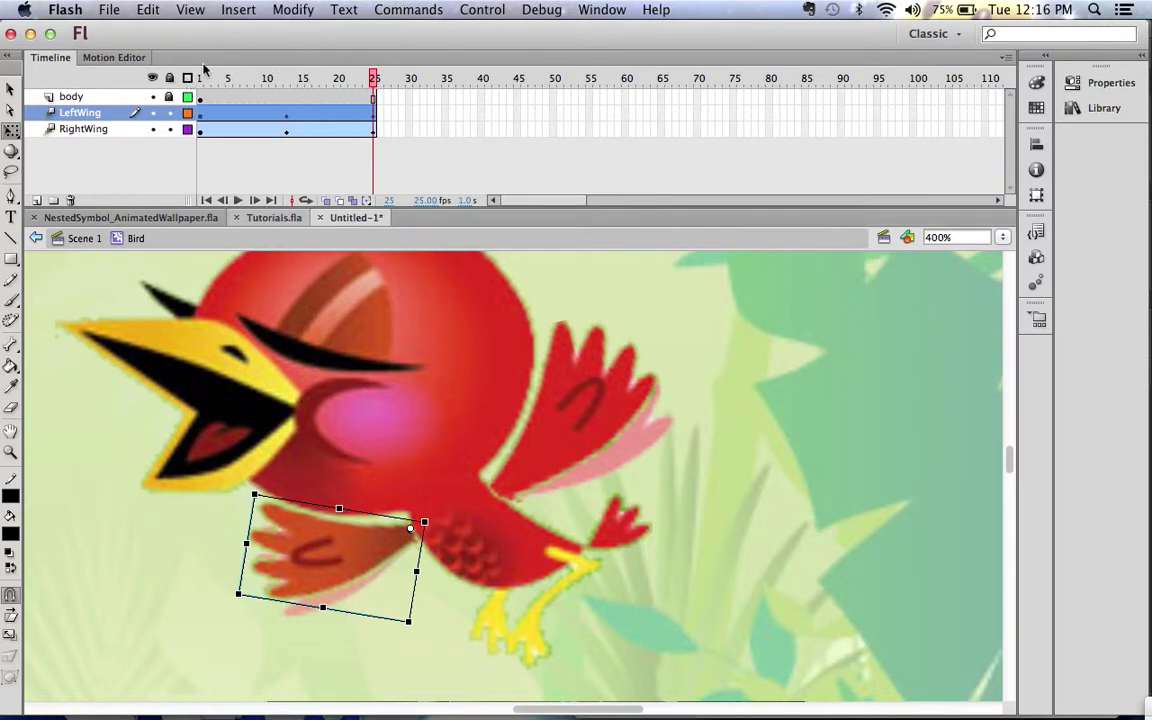
# Step: Play the Bird symbol's timeline several times to check the wing flap, and return to frame 1
pyautogui.moveTo(372, 80); pyautogui.dragTo(413, 85)
pyautogui.press('Return')
pyautogui.press('Return')
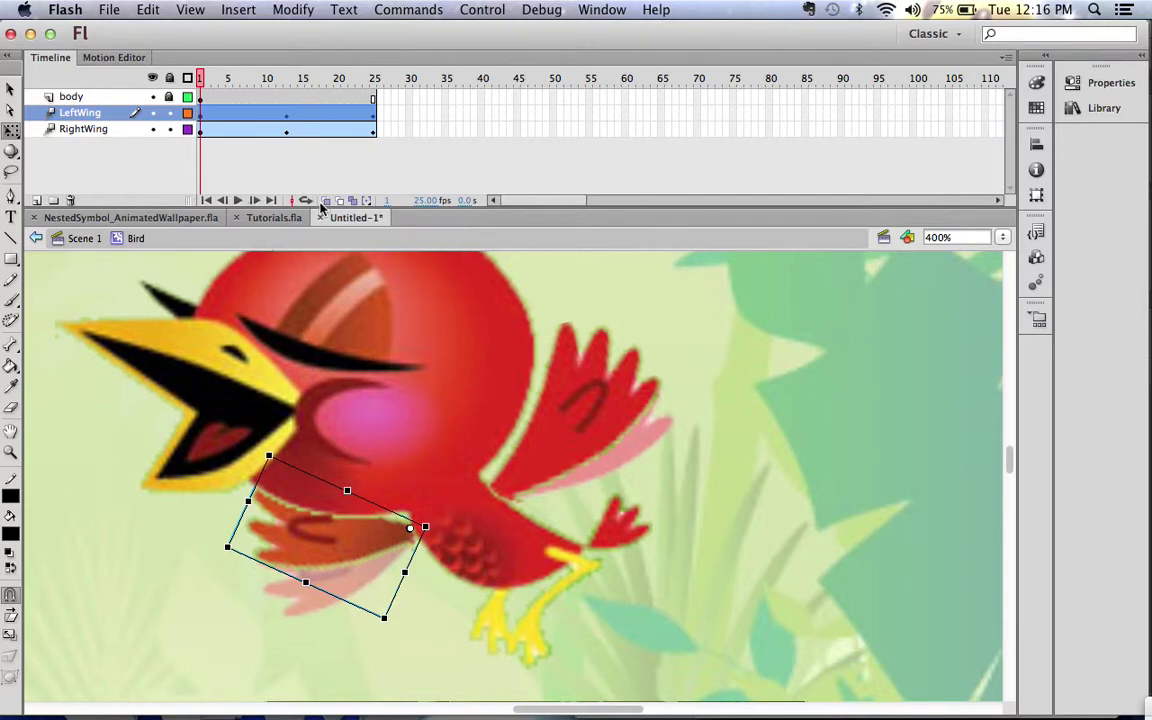
pyautogui.moveTo(233, 78); pyautogui.dragTo(143, 65)
pyautogui.press('Return')
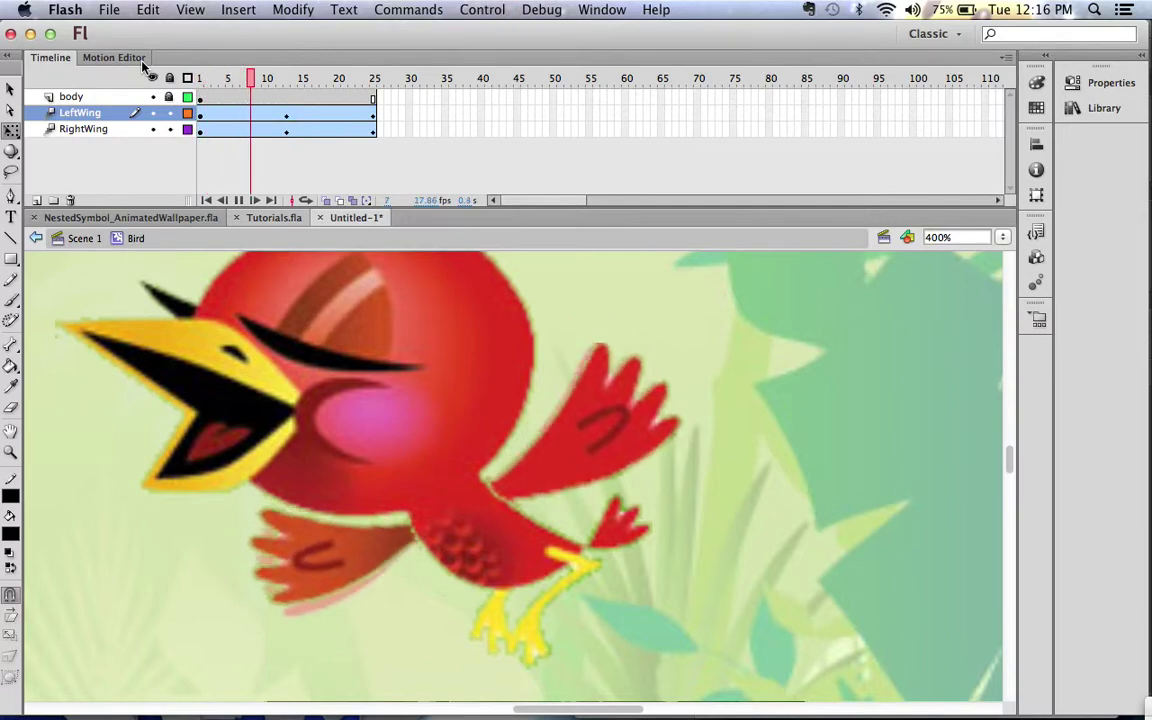
pyautogui.press('Return')
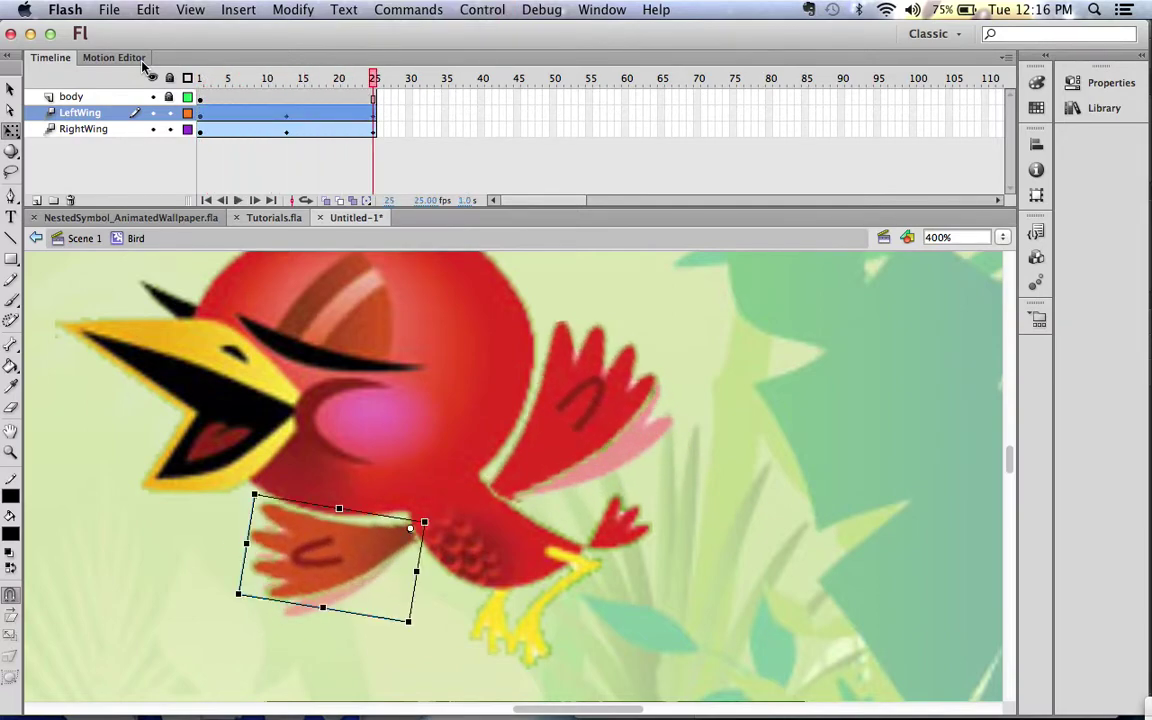
pyautogui.moveTo(226, 79); pyautogui.dragTo(195, 72)
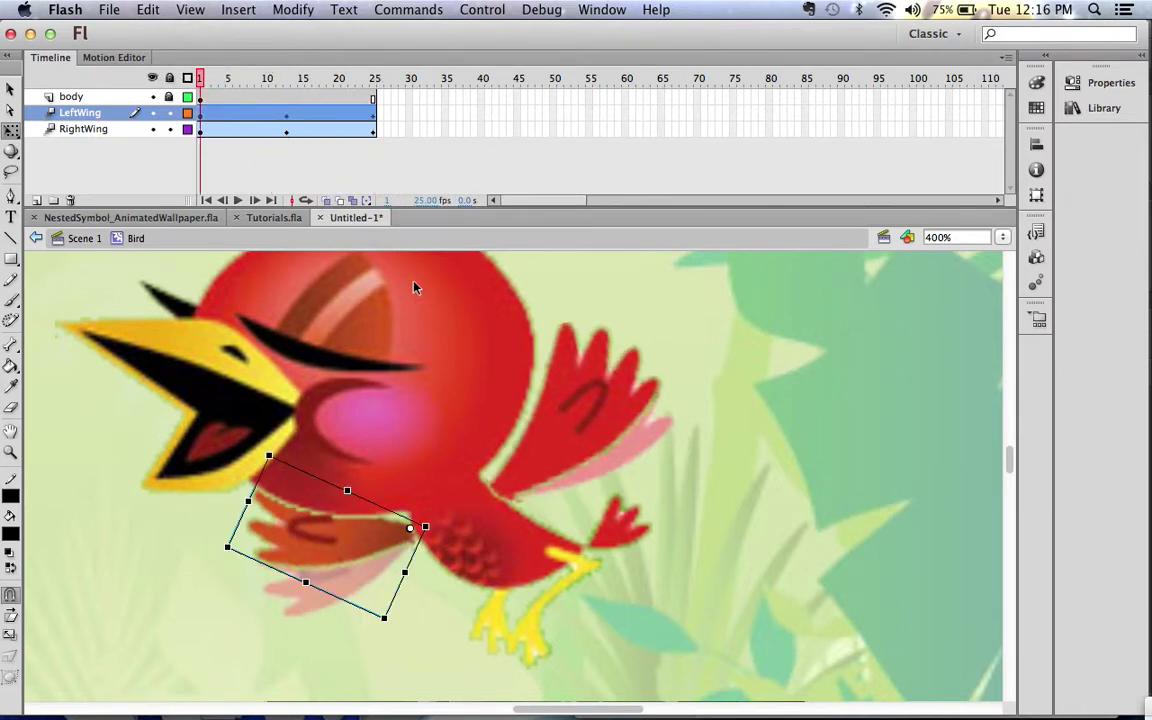
# Step: Preview the flap at 100% magnification and leave the Bird symbol for Scene 1
pyautogui.press('super+1')
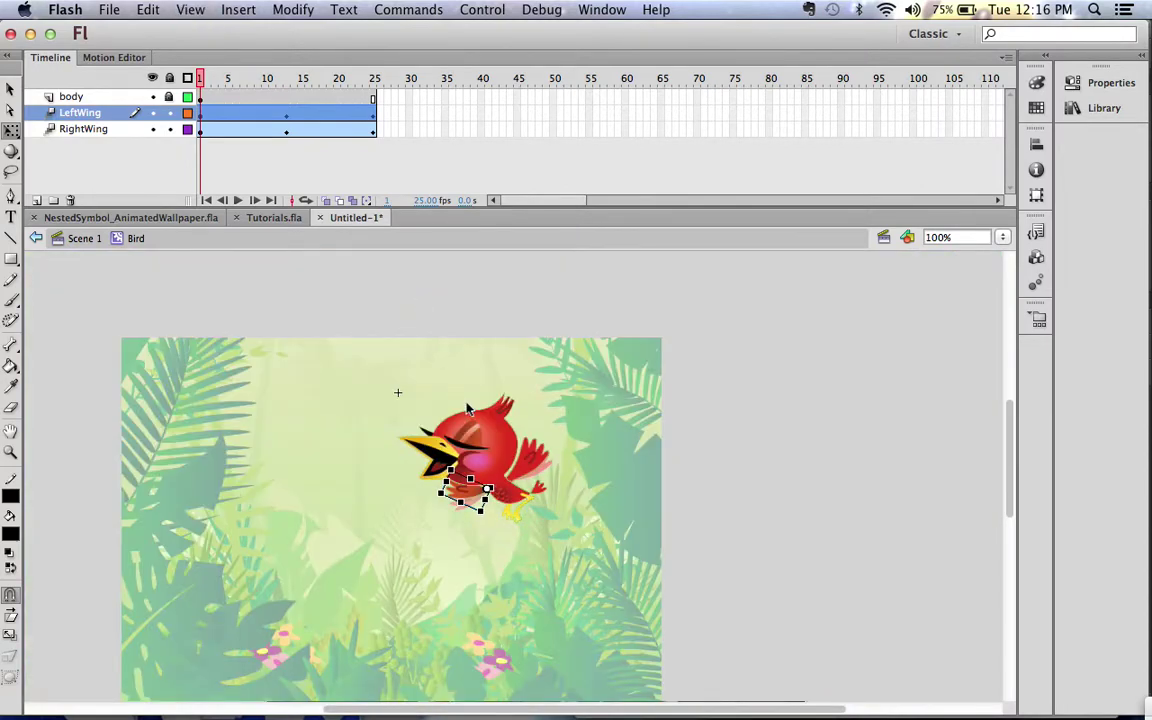
pyautogui.scroll(-3, 517, 455)
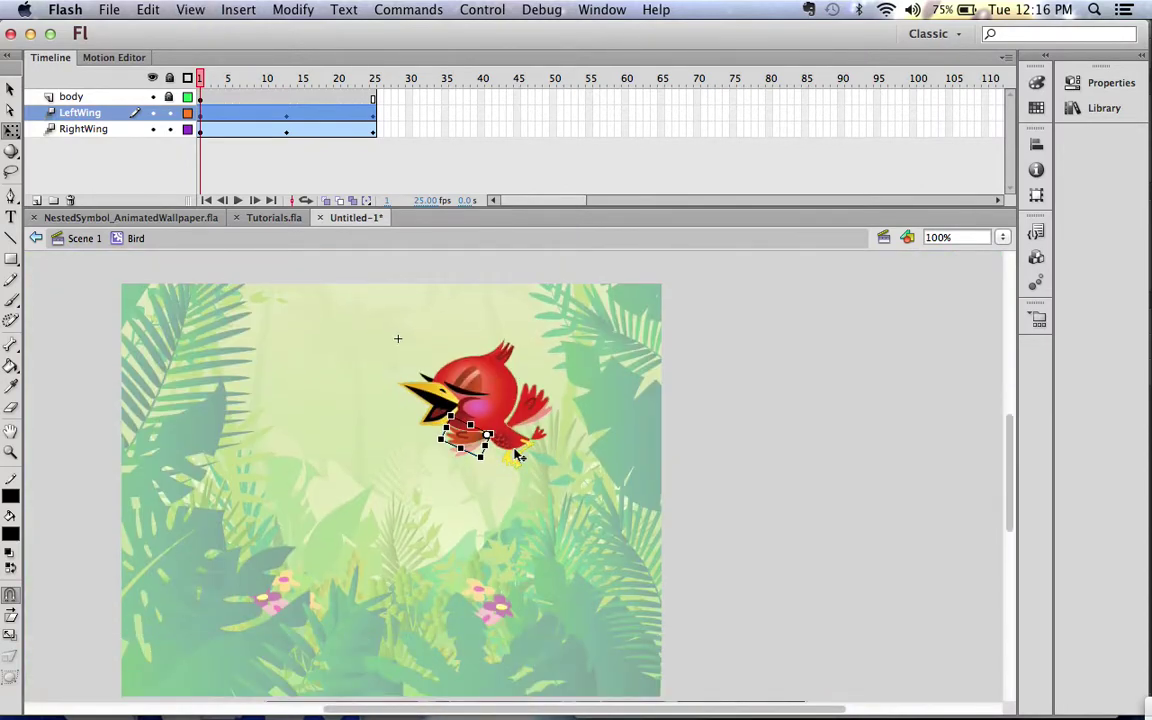
pyautogui.moveTo(250, 72); pyautogui.dragTo(200, 76)
pyautogui.click(73, 240)
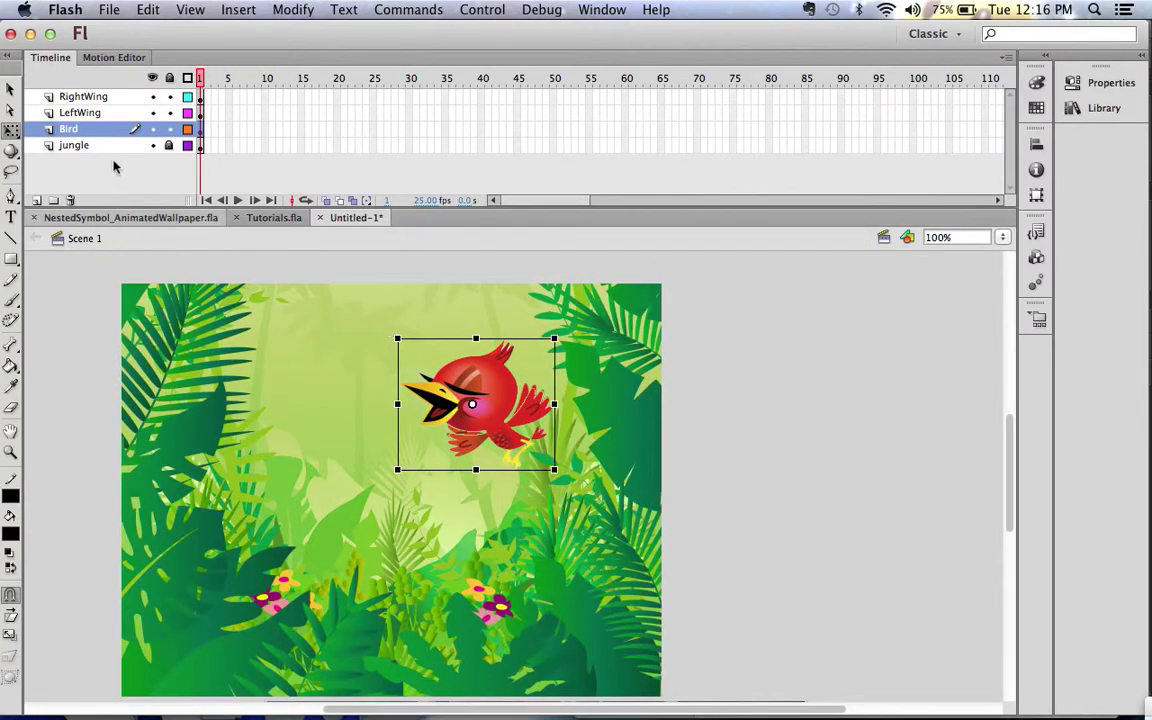
# Step: Delete the RightWing and LeftWing layers from Scene 1's timeline
pyautogui.click(101, 113)
pyautogui.keyDown('shift'); pyautogui.click(96, 97); pyautogui.keyUp('shift')
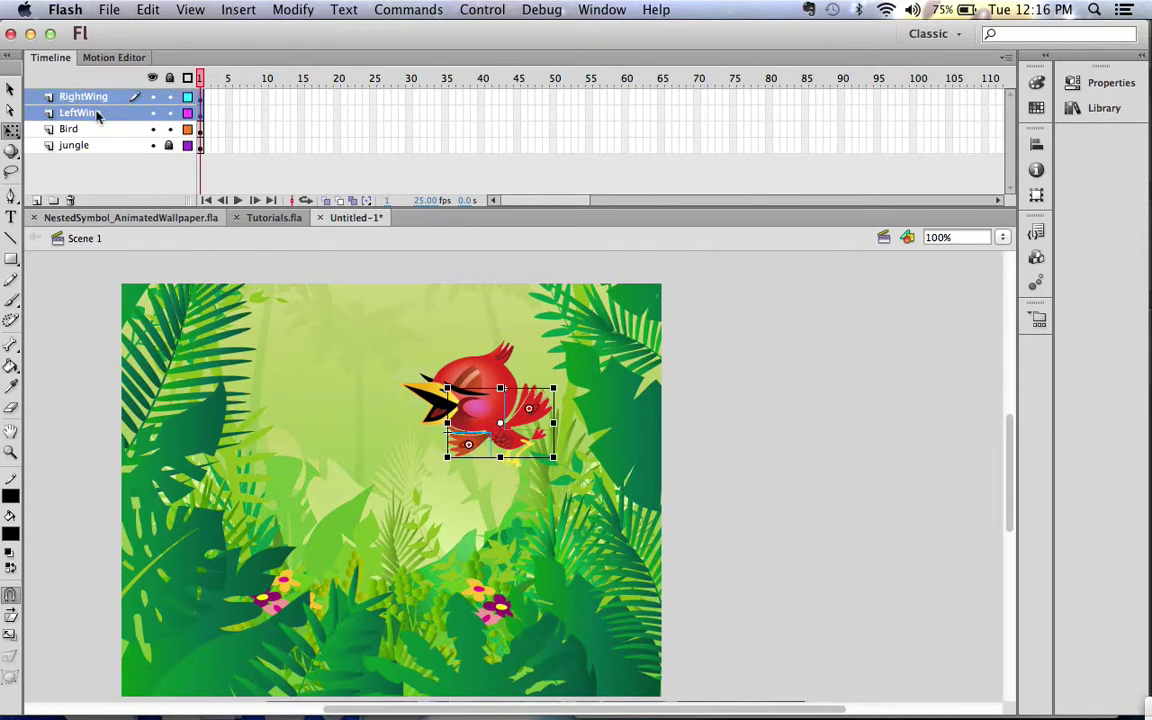
pyautogui.moveTo(88, 118); pyautogui.dragTo(70, 200)
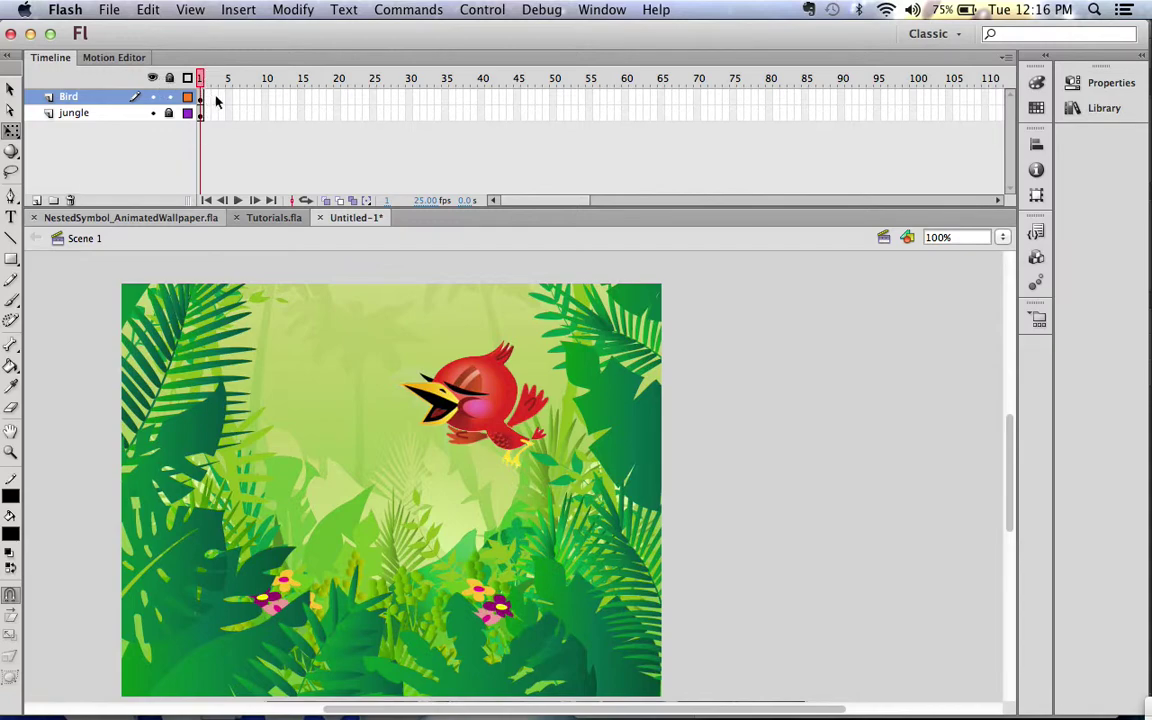
# Step: Extend the Bird and jungle layers to frame 250
pyautogui.hscroll(10, 473, 119)
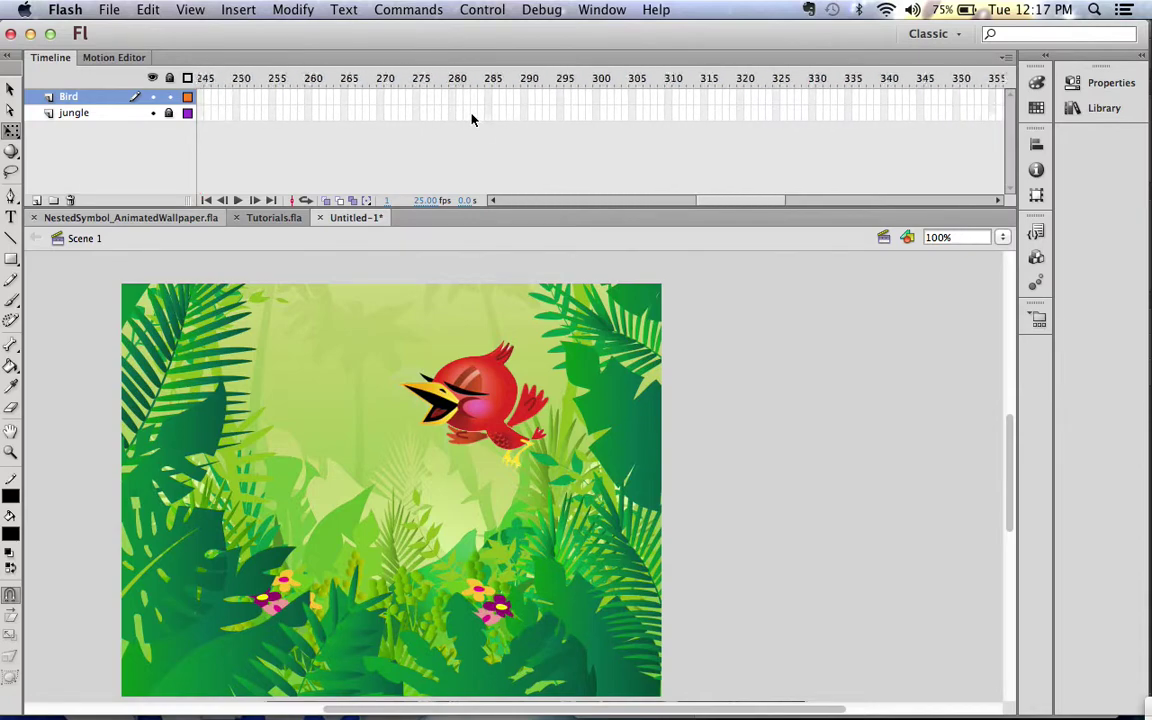
pyautogui.hscroll(-6, 473, 119)
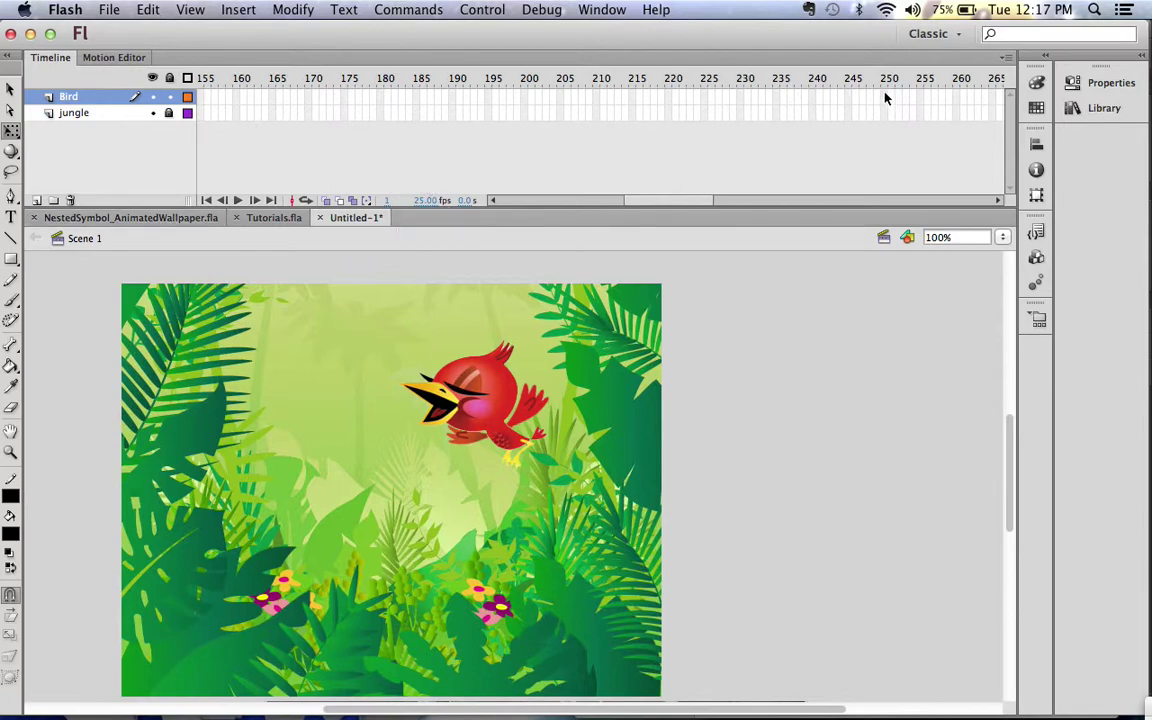
pyautogui.moveTo(885, 96); pyautogui.dragTo(889, 118)
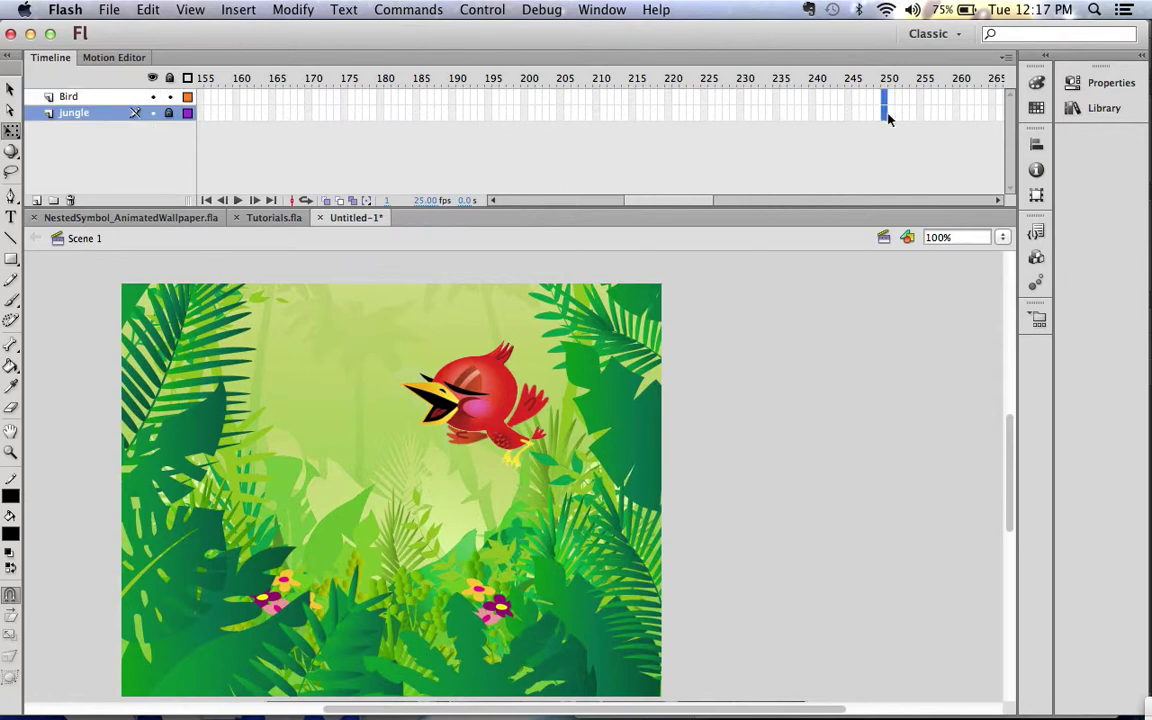
pyautogui.press('F5')
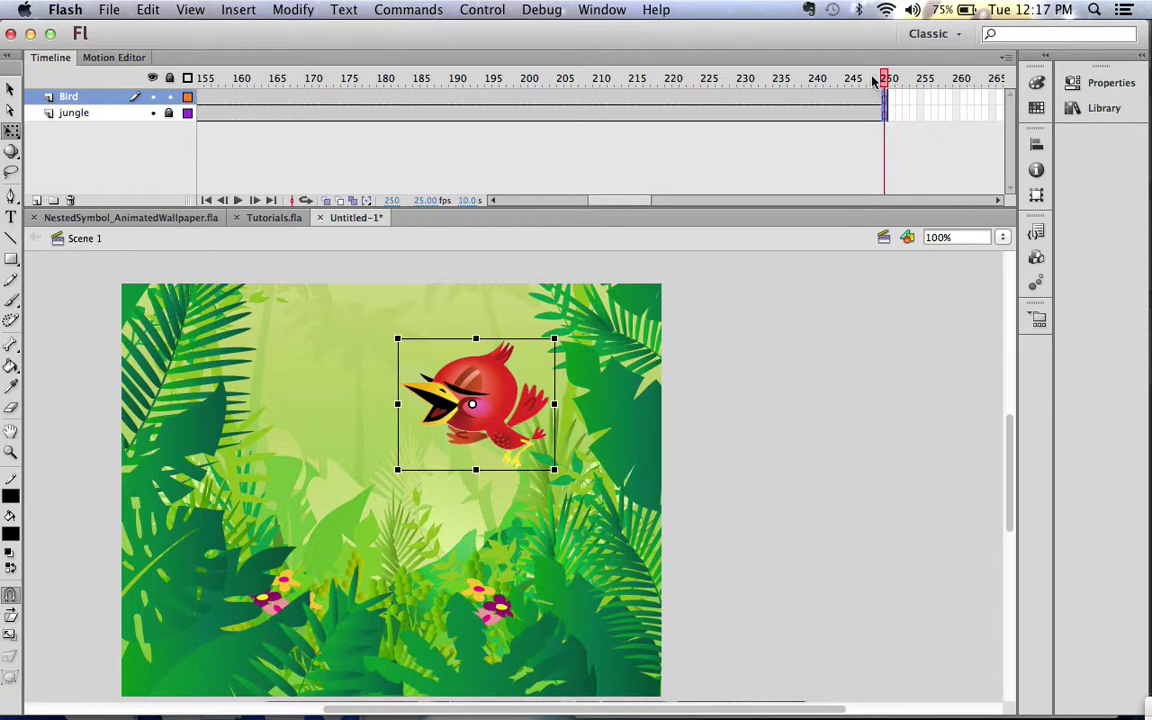
# Step: At frame 1, move the bird off the stage, just beyond the right edge of the jungle and lower than before
pyautogui.moveTo(876, 83); pyautogui.dragTo(98, 103)
pyautogui.click(167, 113)
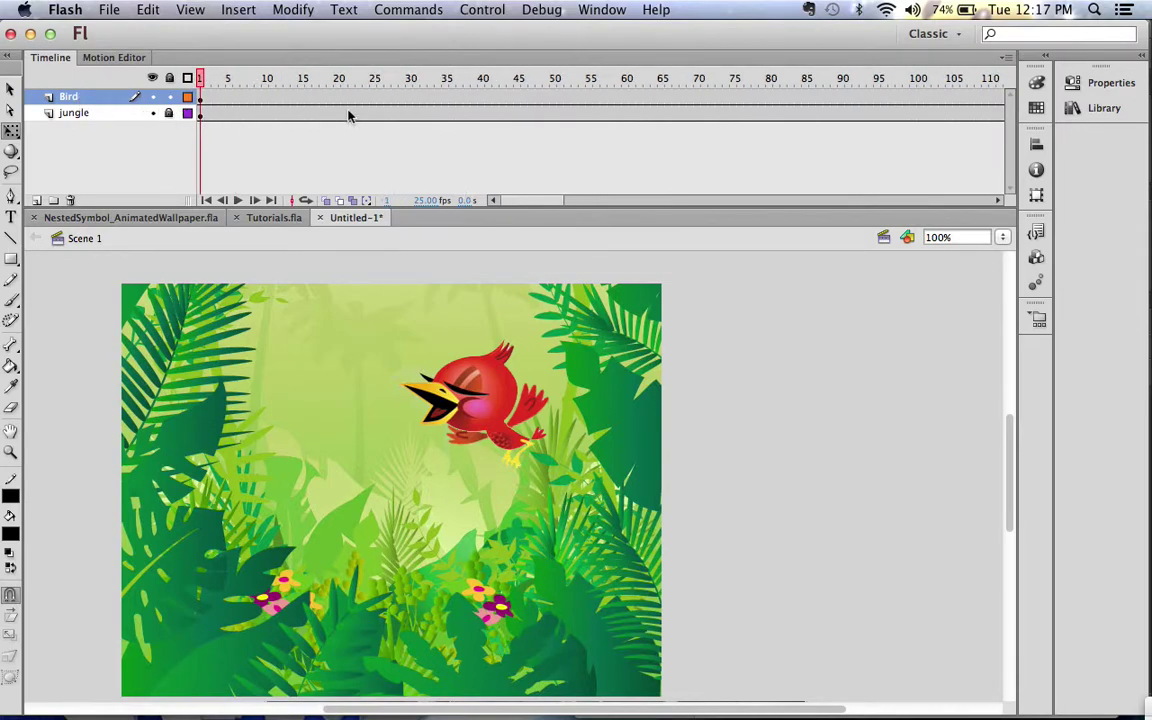
pyautogui.click(202, 100)
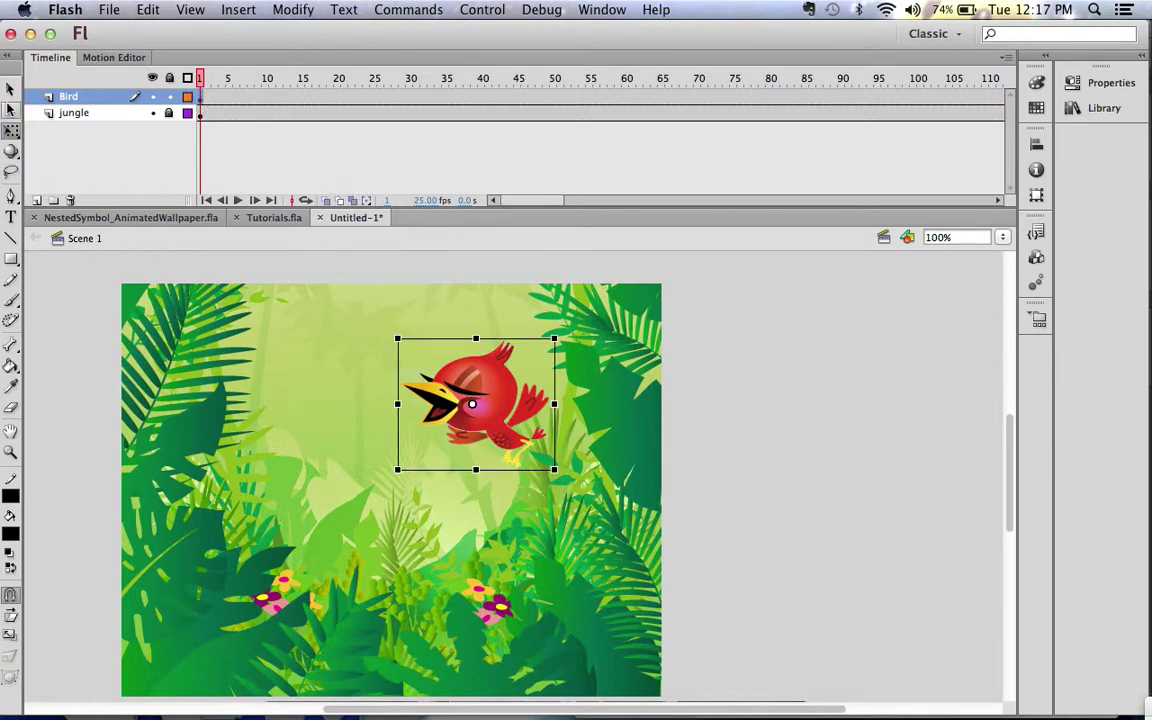
pyautogui.click(10, 89)
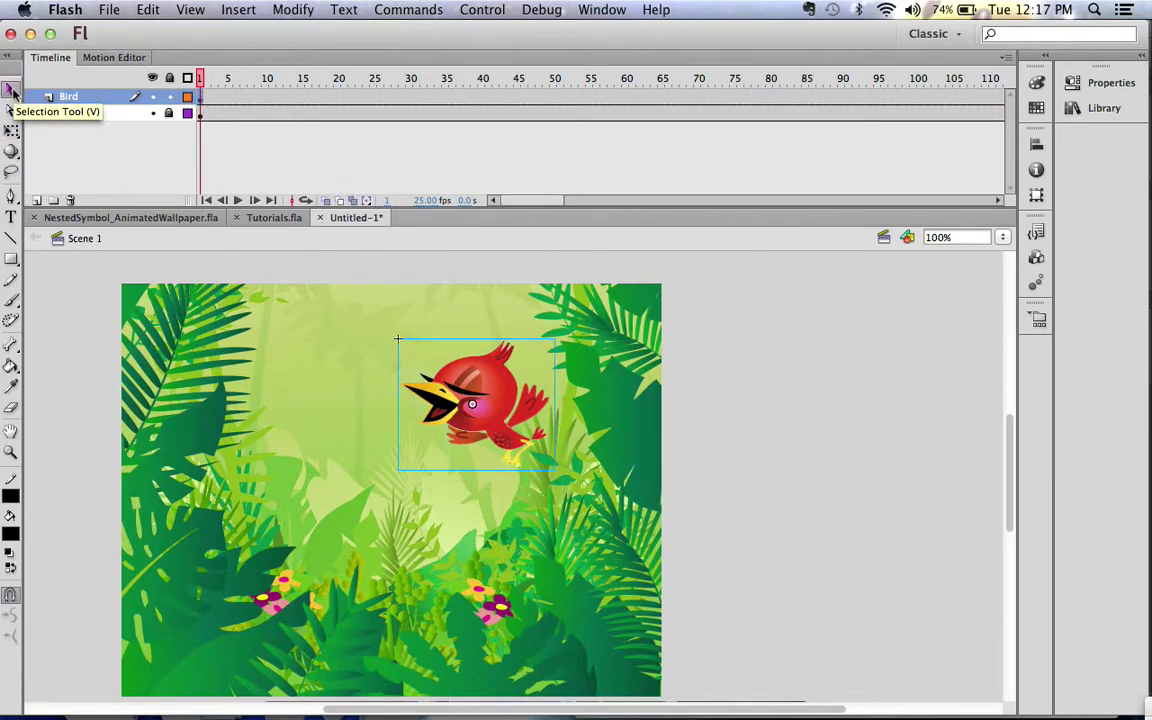
pyautogui.moveTo(501, 406); pyautogui.dragTo(817, 568)
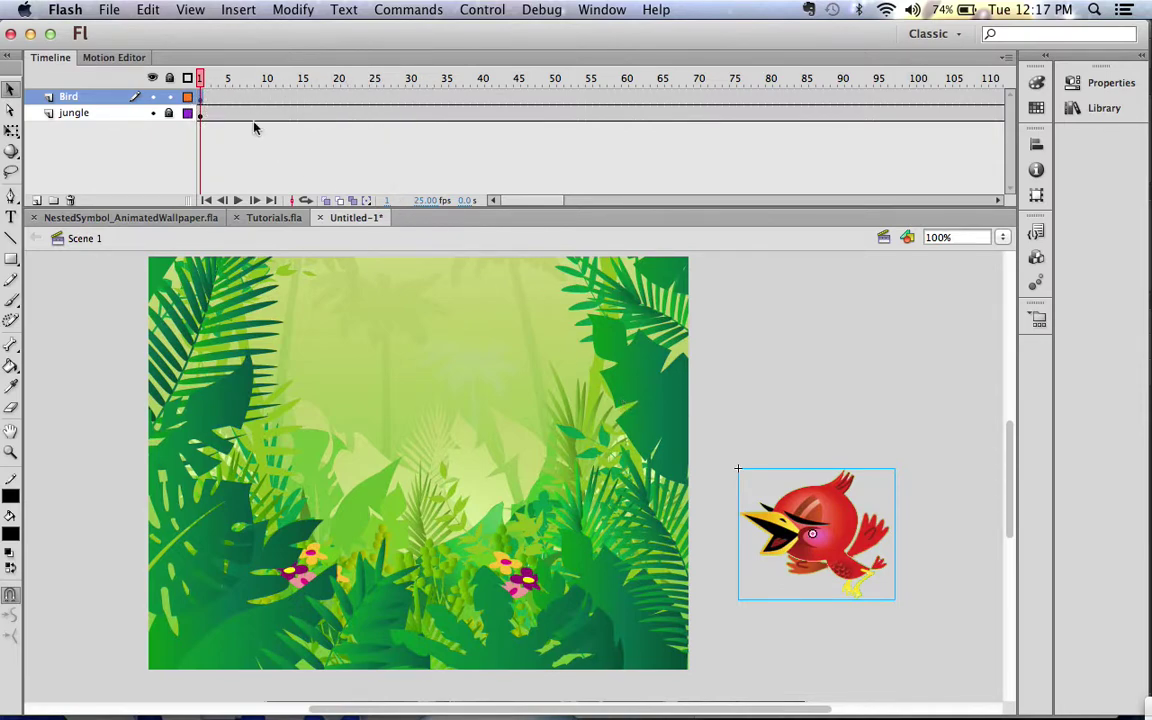
# Step: Create a motion tween on the Bird layer and return the playhead to frame 1
pyautogui.moveTo(222, 88); pyautogui.dragTo(268, 97)
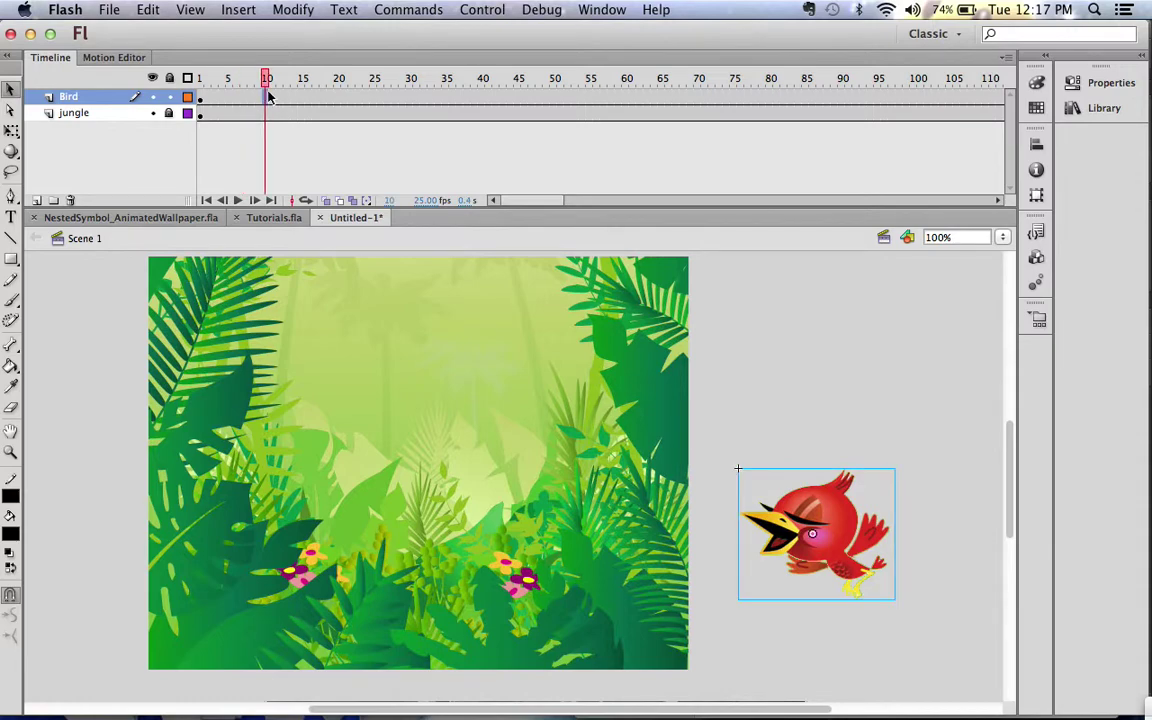
pyautogui.rightClick(268, 97)
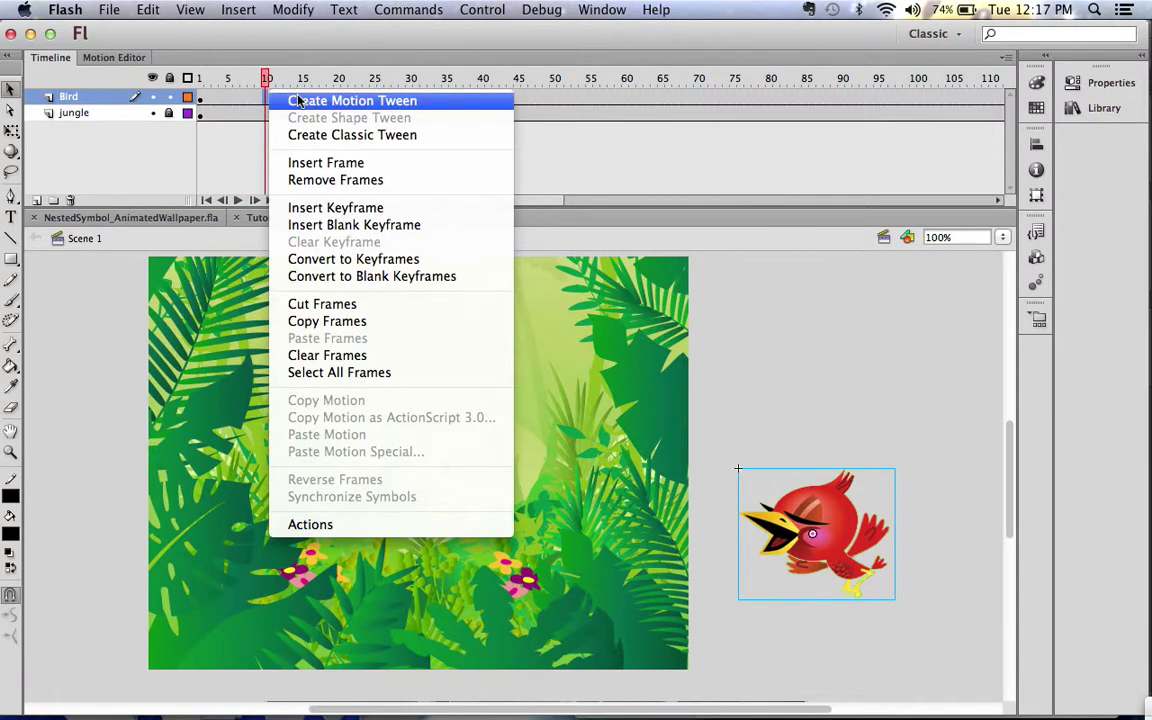
pyautogui.click(313, 102)
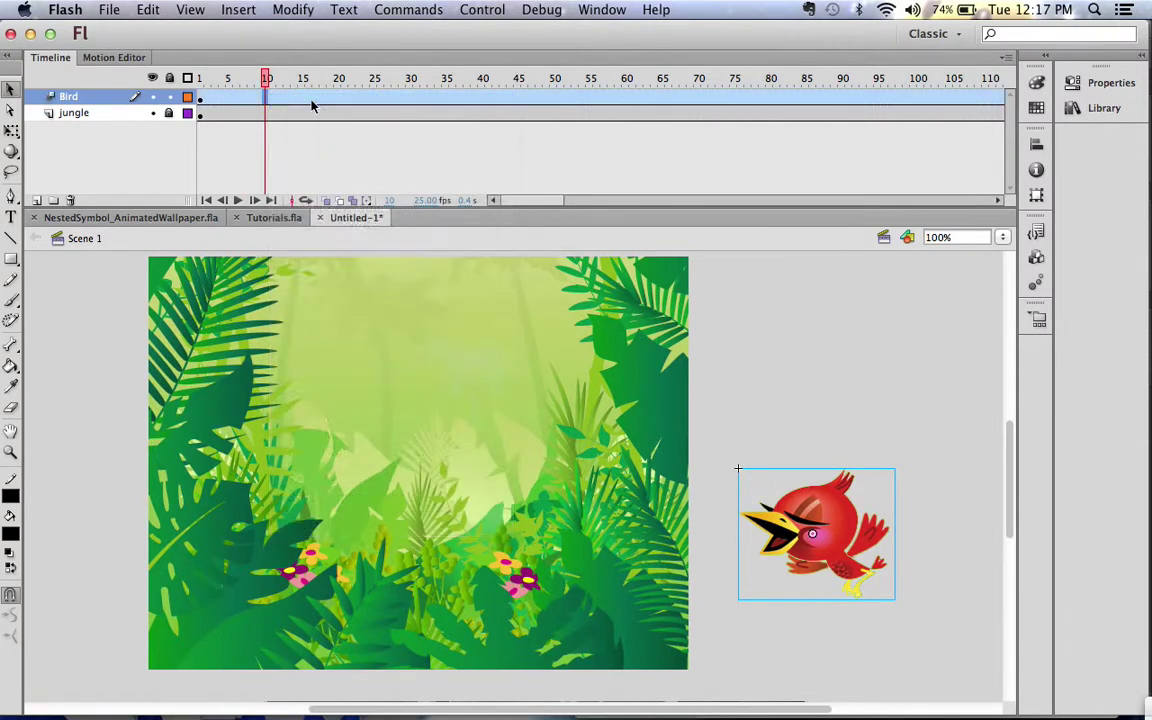
pyautogui.moveTo(302, 79); pyautogui.dragTo(178, 72)
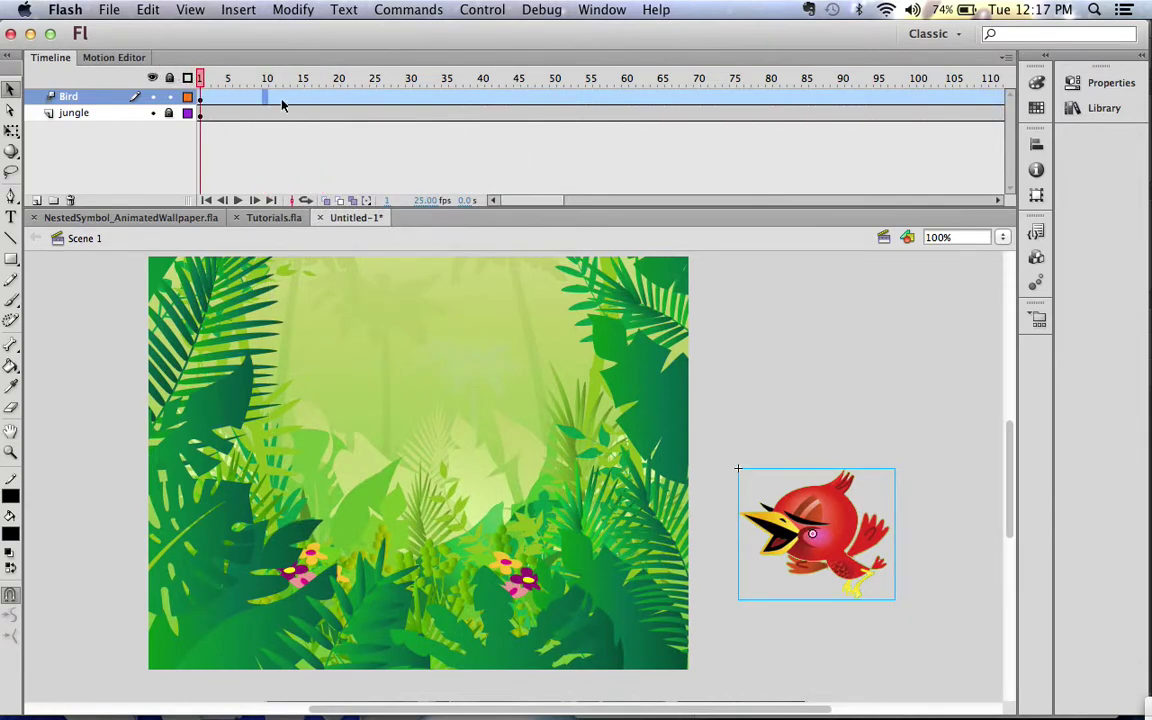
# Step: At frame 50, move the bird onto the right side of the jungle, and at frame 101, move it up and slightly left
pyautogui.moveTo(247, 77); pyautogui.dragTo(556, 97)
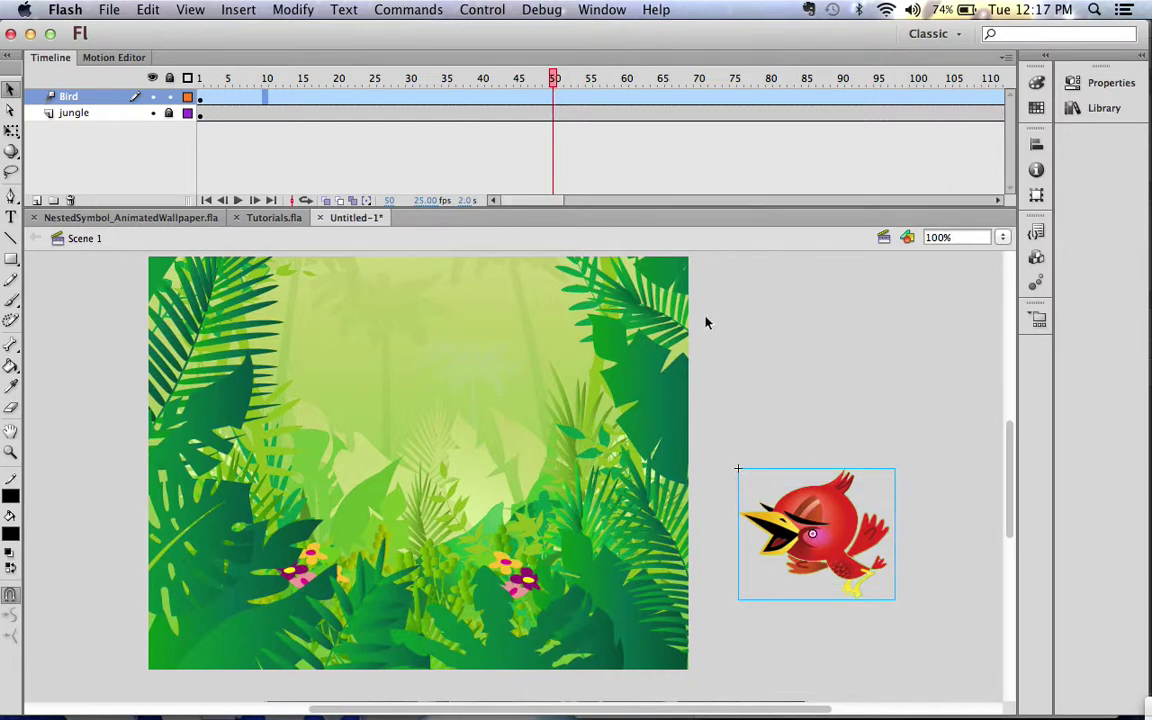
pyautogui.moveTo(825, 511); pyautogui.dragTo(599, 460)
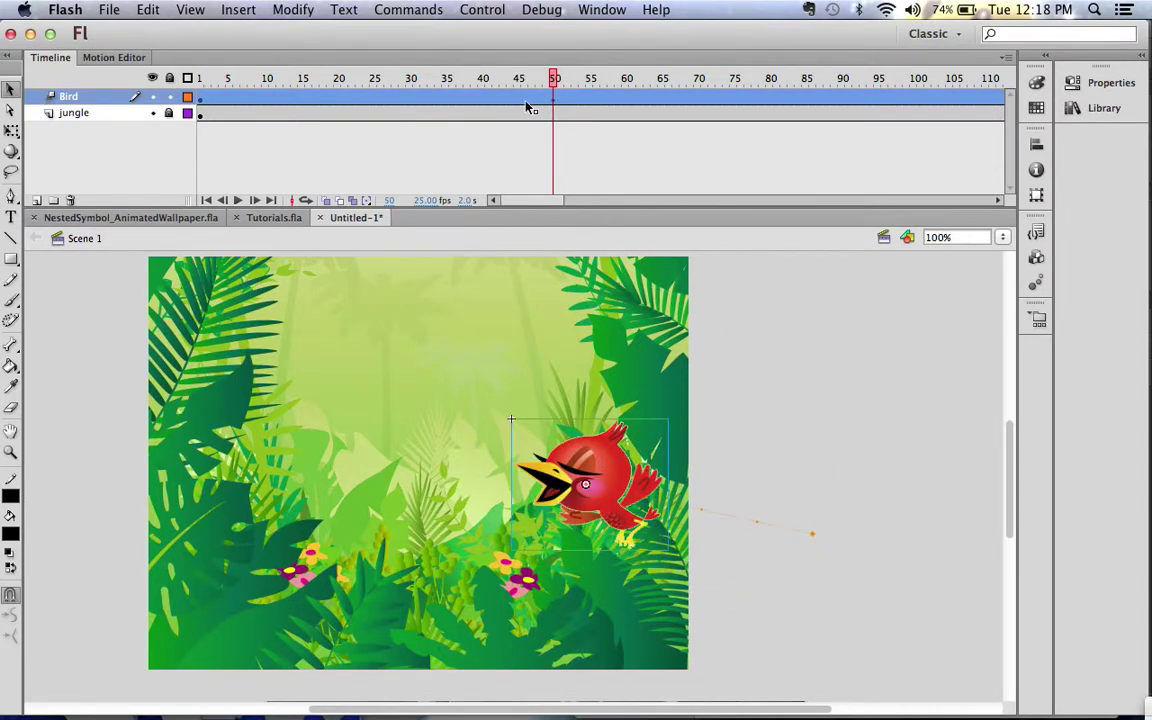
pyautogui.moveTo(626, 78); pyautogui.dragTo(918, 97)
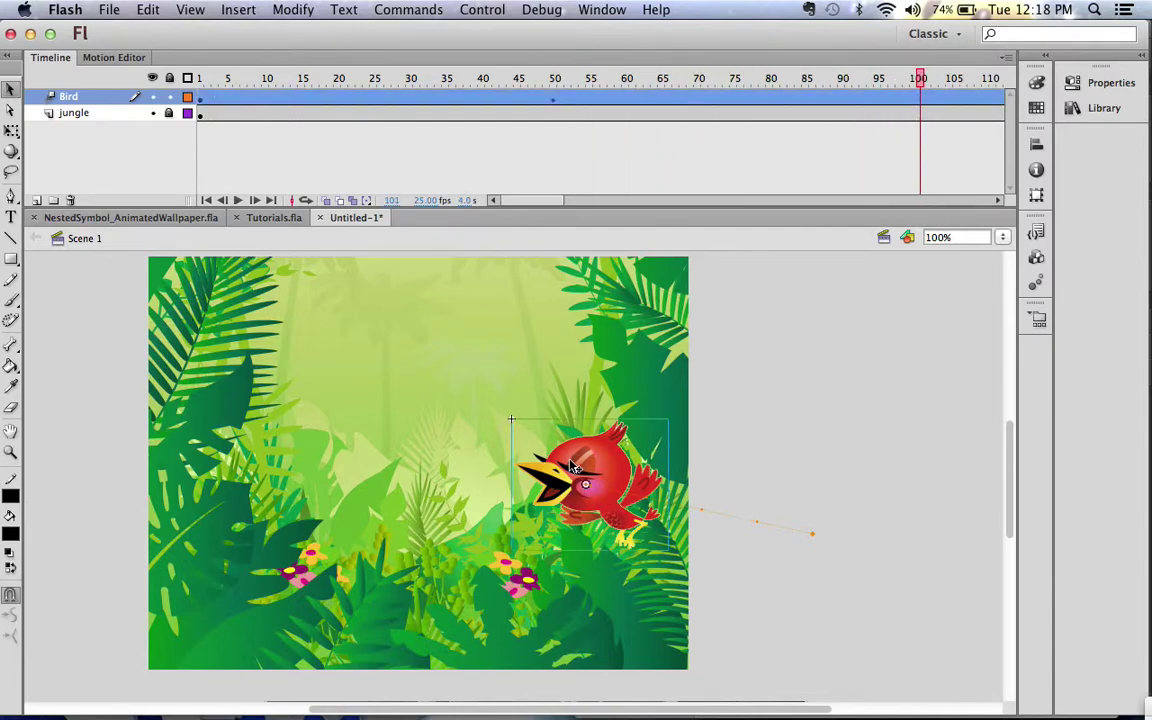
pyautogui.moveTo(520, 416); pyautogui.dragTo(512, 389)
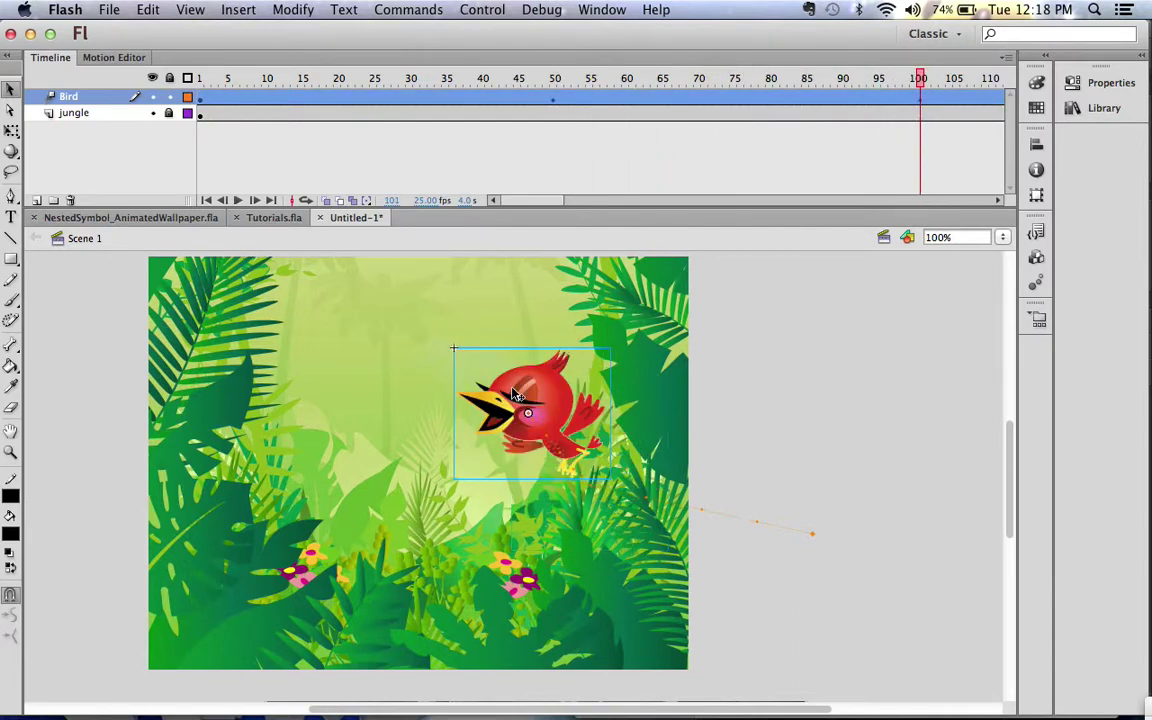
# Step: At frame 151, move the bird down and left to the jungle's centre, and at frame 201, move it up toward the left palm
pyautogui.moveTo(545, 200); pyautogui.dragTo(603, 205)
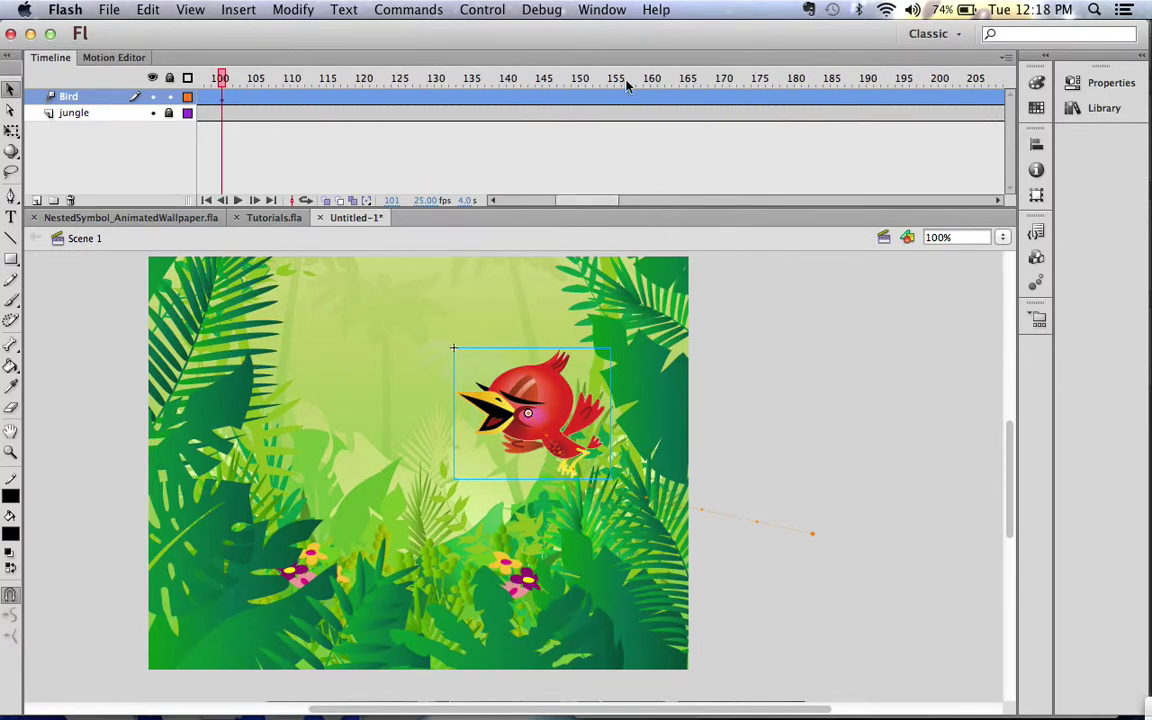
pyautogui.moveTo(549, 78); pyautogui.dragTo(583, 88)
pyautogui.moveTo(482, 360); pyautogui.dragTo(428, 466)
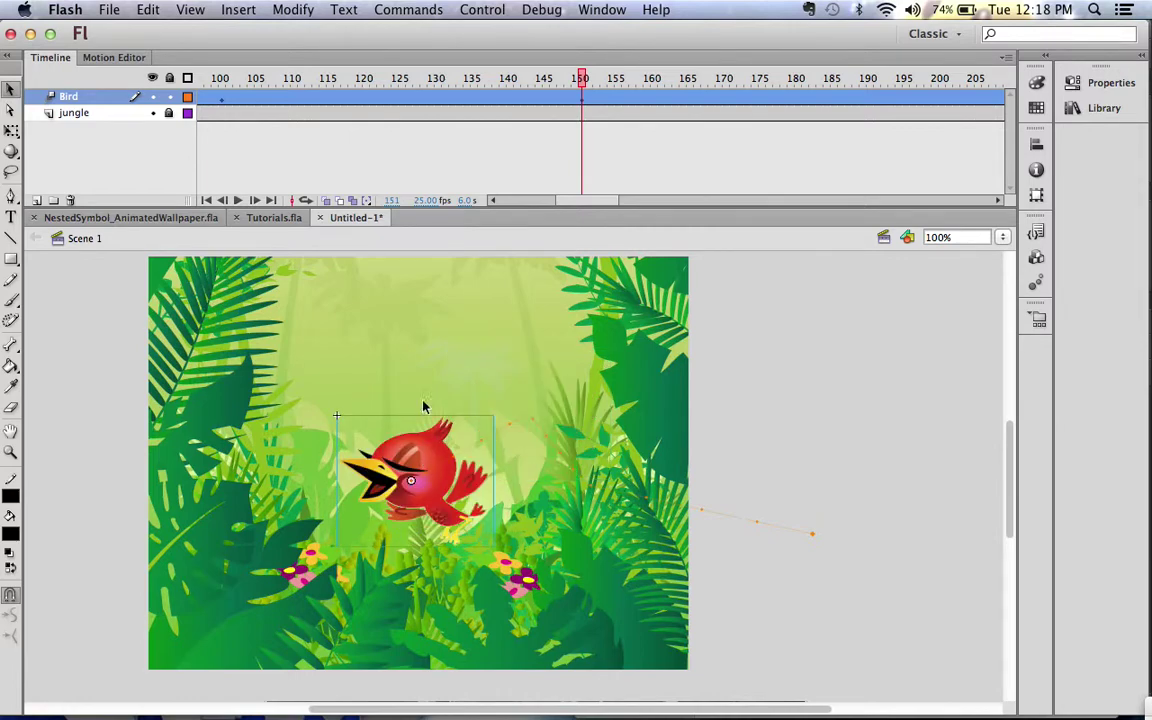
pyautogui.moveTo(684, 78); pyautogui.dragTo(941, 97)
pyautogui.moveTo(425, 447); pyautogui.dragTo(295, 344)
# Step: At frame 250, move the bird completely off the stage past the jungle's left edge
pyautogui.moveTo(577, 206); pyautogui.dragTo(617, 200)
pyautogui.click(747, 77)
pyautogui.moveTo(747, 77); pyautogui.dragTo(790, 77)
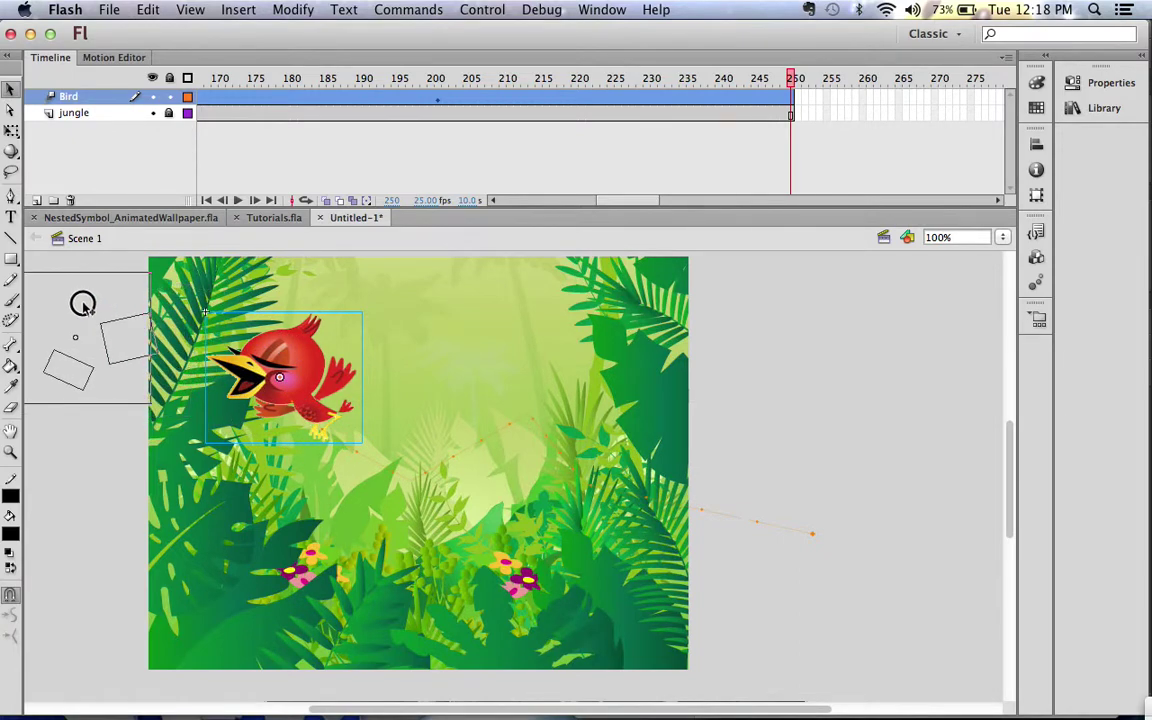
pyautogui.moveTo(280, 377); pyautogui.dragTo(80, 335)
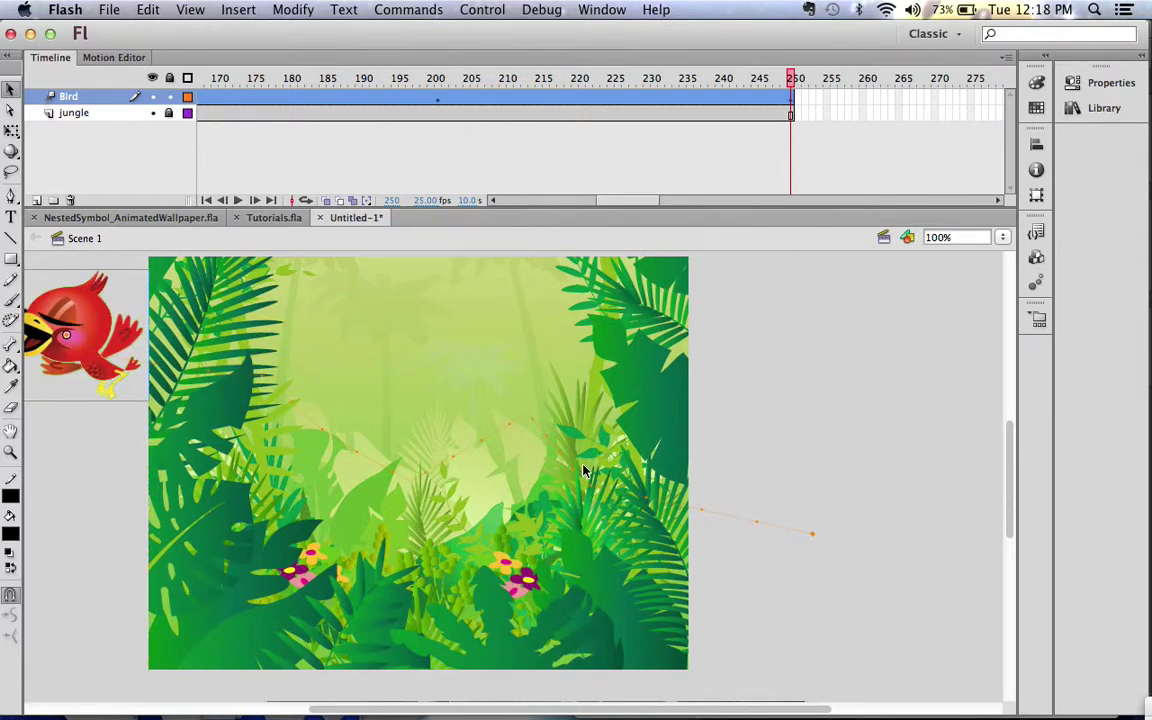
# Step: Examine the bird's motion path across the stage, close up and at full view, from the left exit to its starting point
pyautogui.press('super+equal')
pyautogui.press('super+equal')
pyautogui.hscroll(5, 584, 470)
pyautogui.scroll(-3, 584, 470)
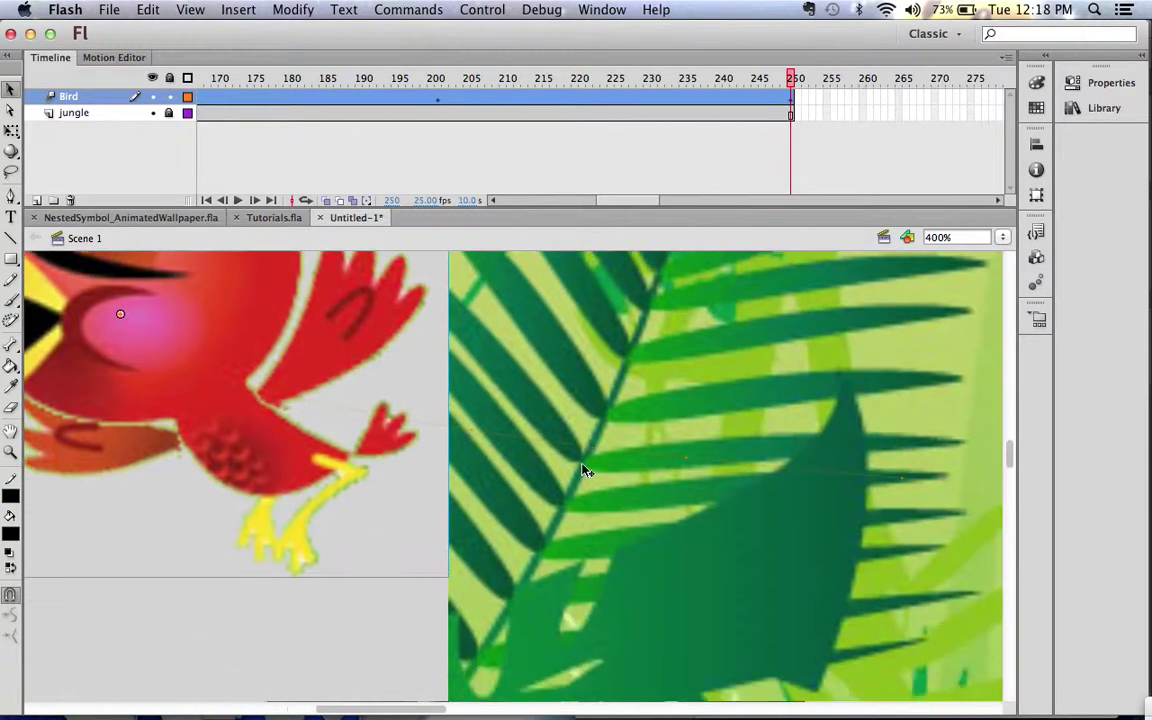
pyautogui.hscroll(5, 587, 470)
pyautogui.scroll(-2, 587, 470)
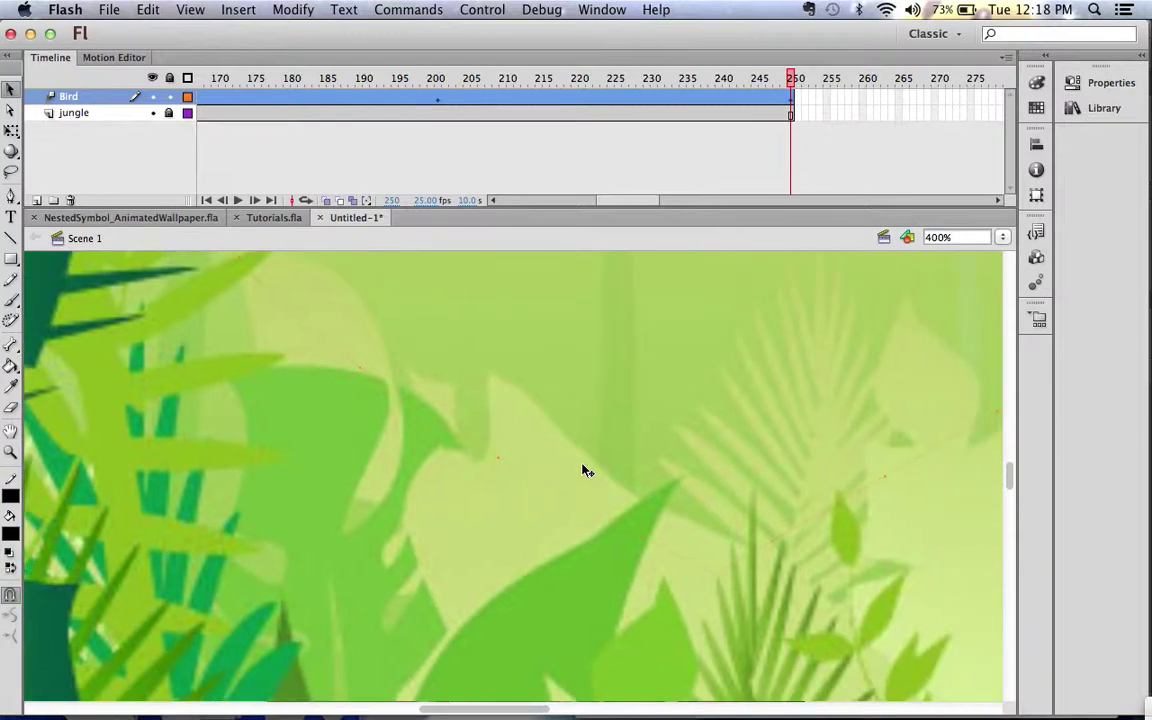
pyautogui.hscroll(8, 763, 568)
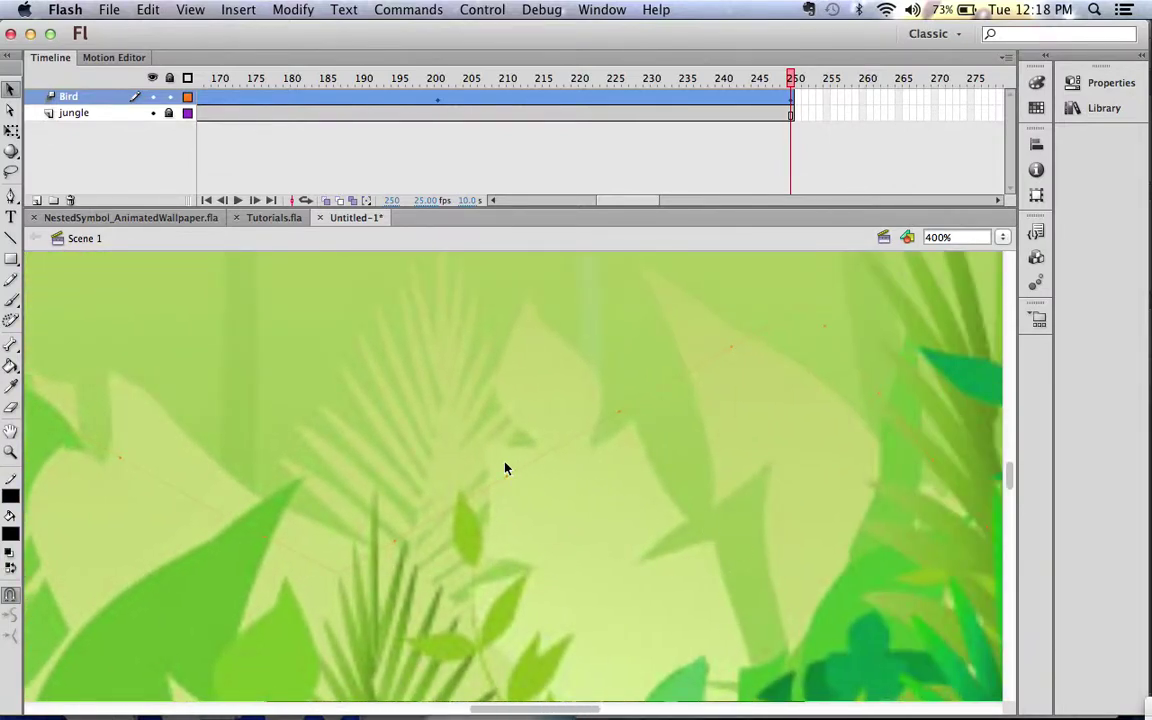
pyautogui.hscroll(10, 685, 405)
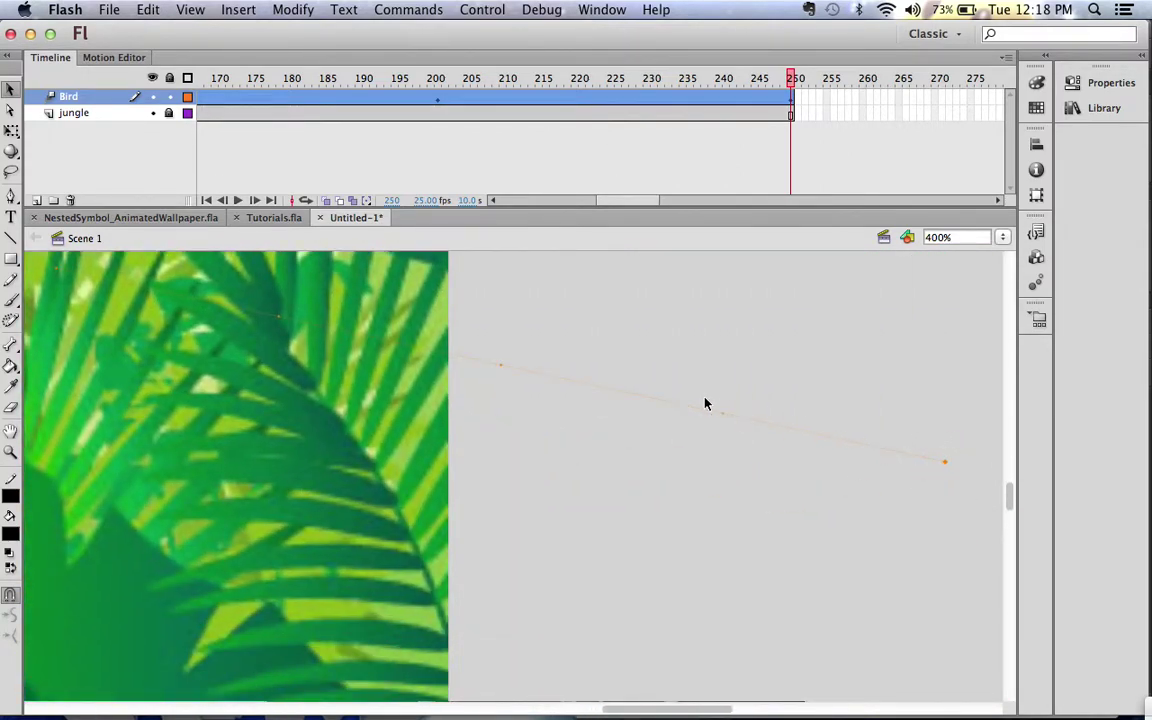
pyautogui.press('super+minus')
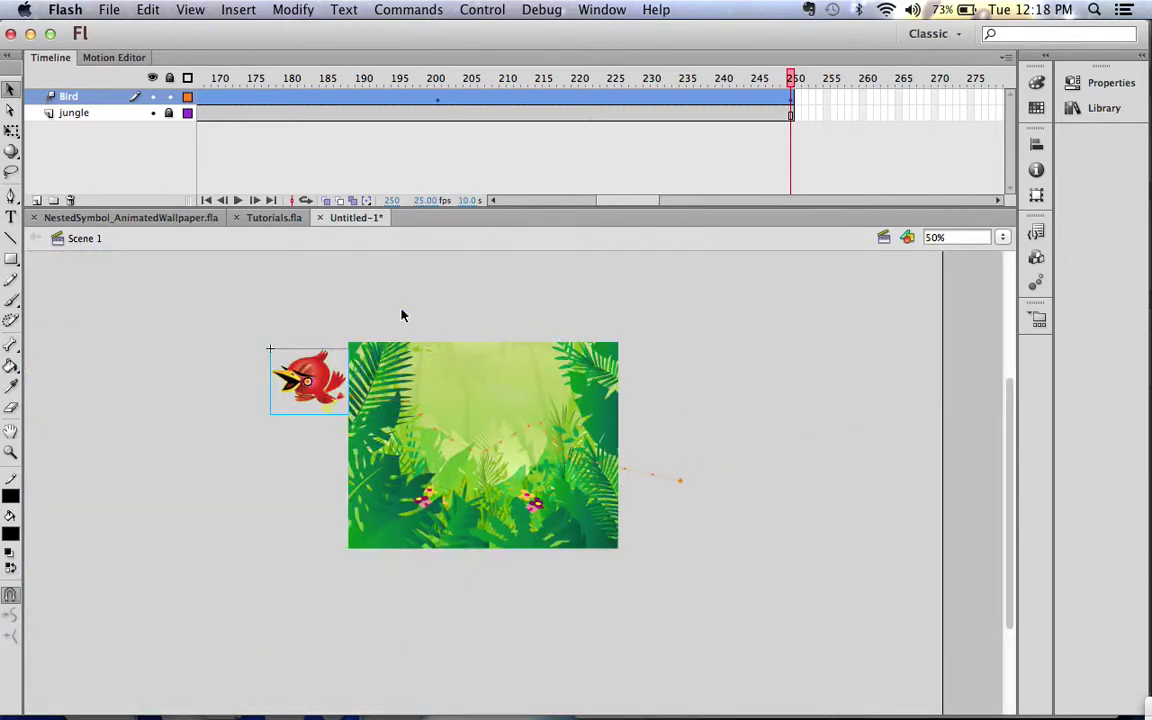
pyautogui.press('super+equal')
pyautogui.press('super+minus')
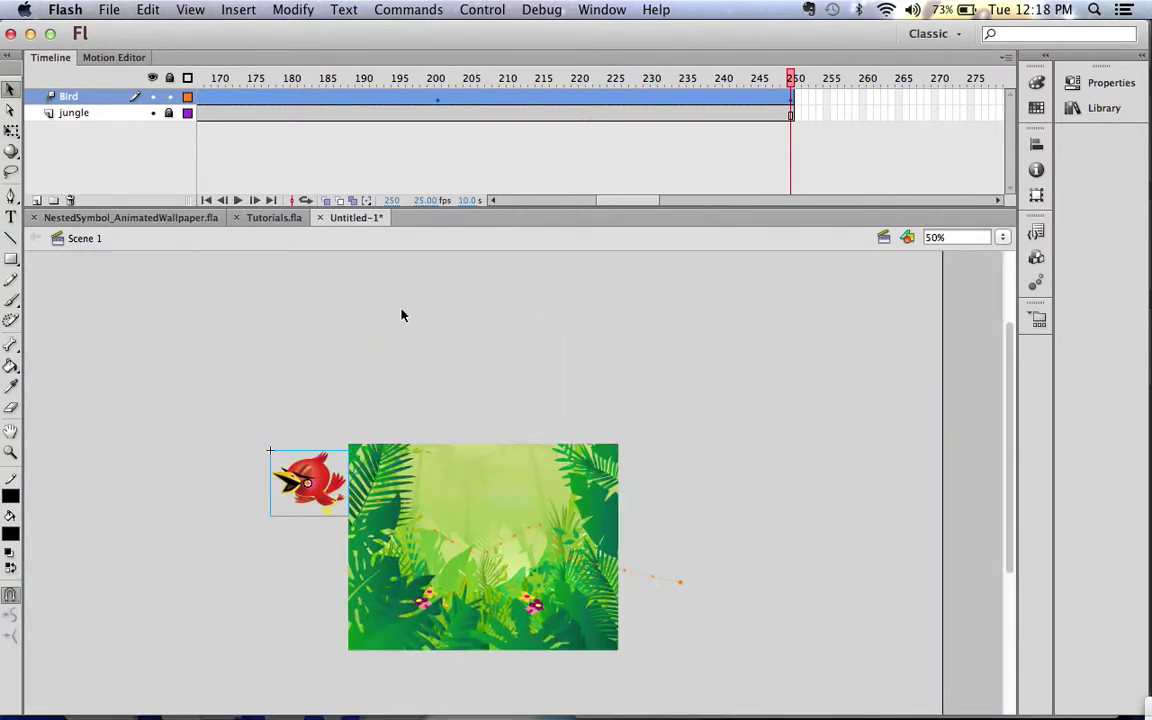
pyautogui.scroll(-3, 352, 490)
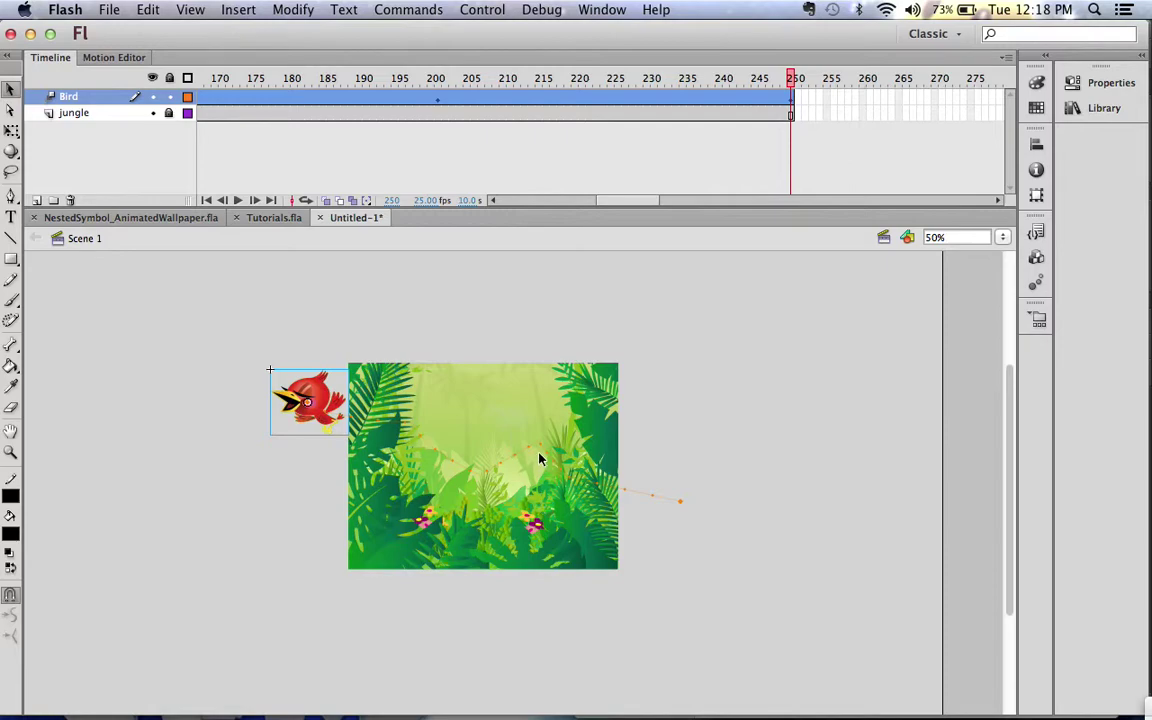
pyautogui.press('super+equal')
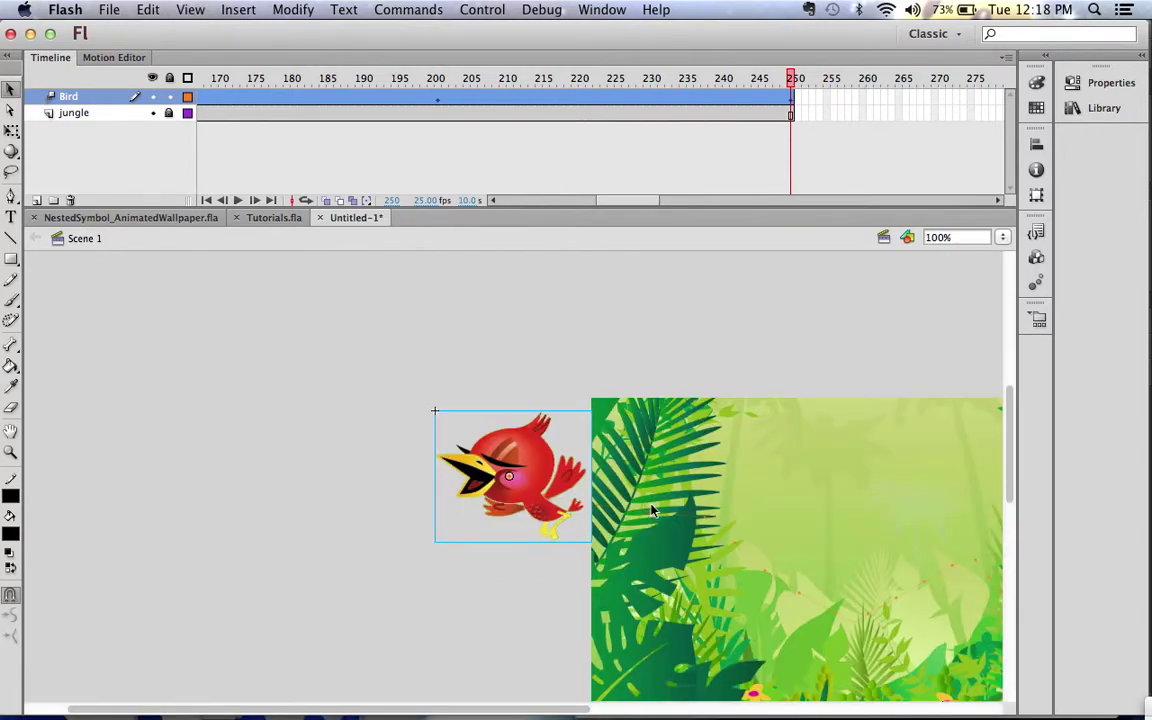
pyautogui.hscroll(10, 651, 511)
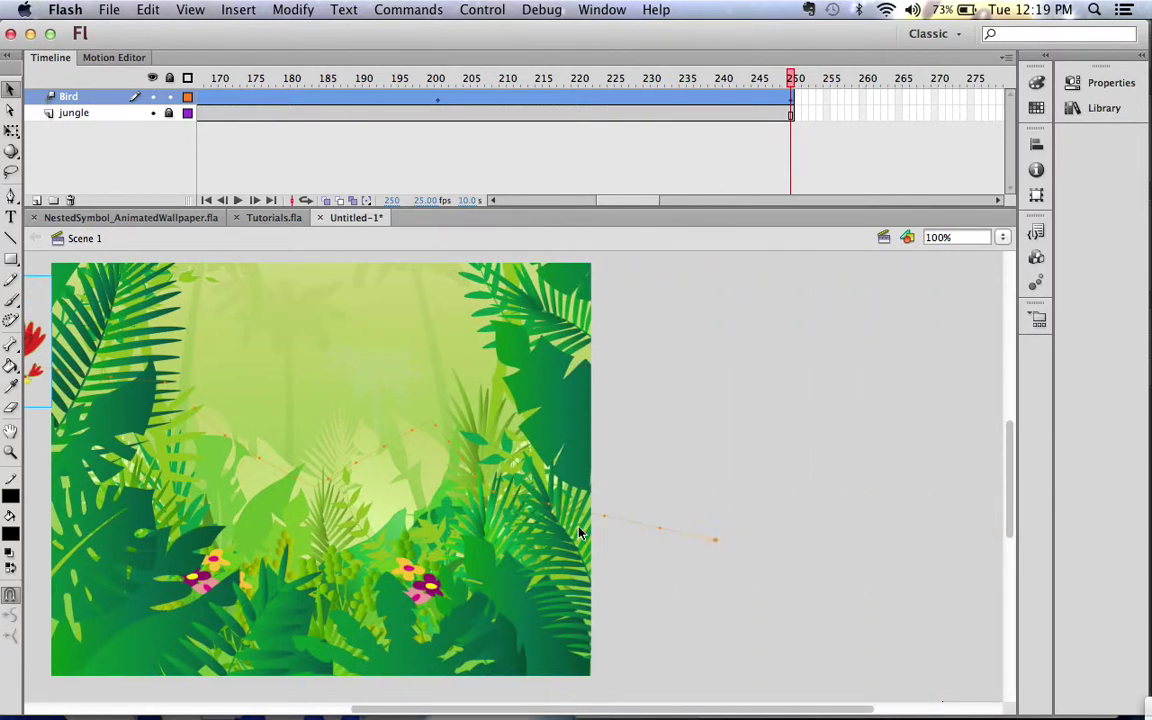
pyautogui.hscroll(-3, 578, 533)
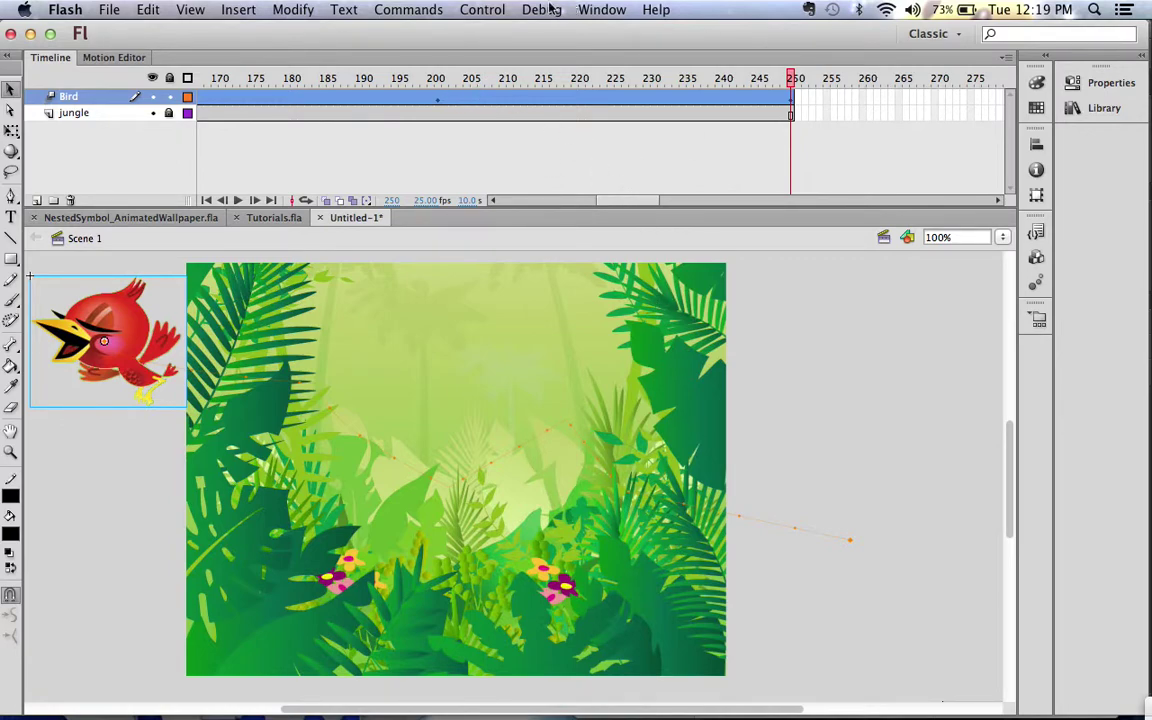
# Step: Test the movie in Flash Professional to watch the bird fly across the jungle, and close the preview
pyautogui.click(500, 9)
pyautogui.moveTo(580, 140)
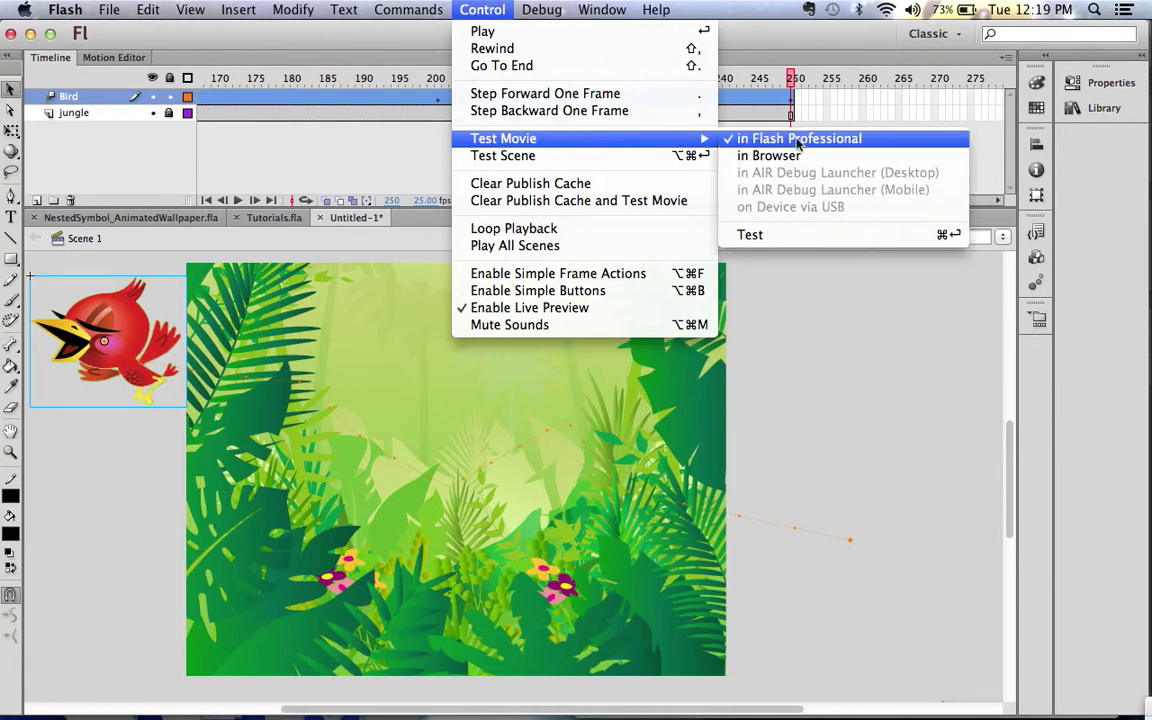
pyautogui.click(798, 142)
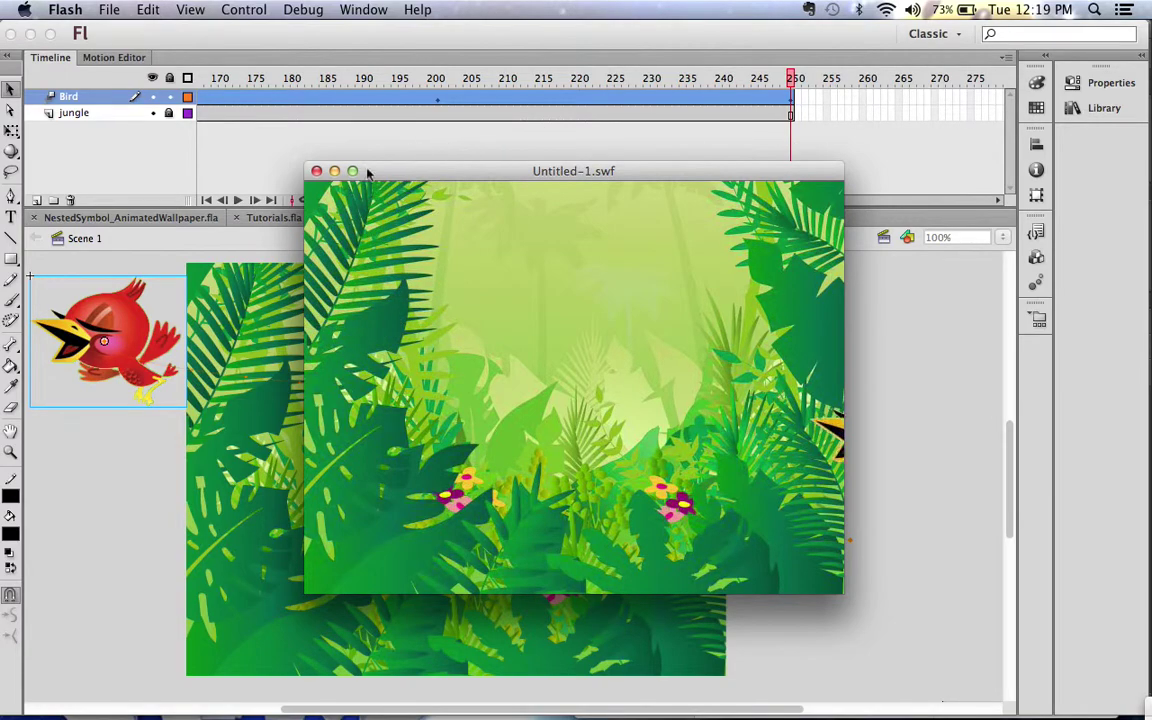
pyautogui.click(316, 171)
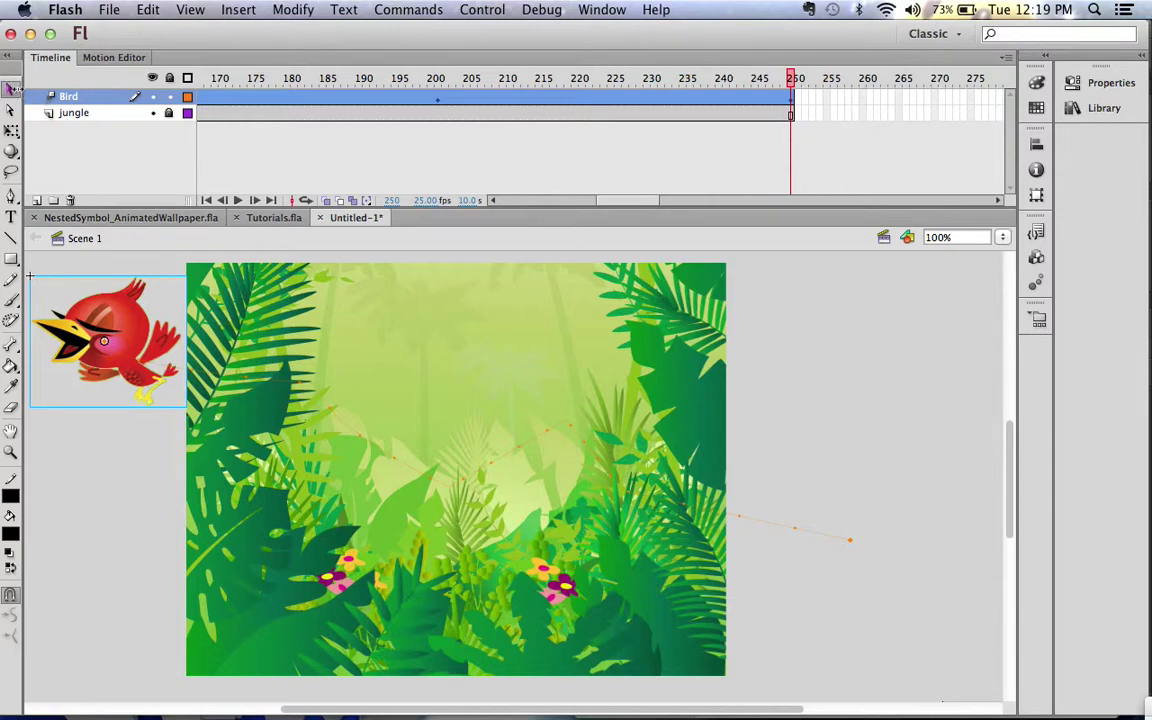
# Step: Bend the straight segments of the bird's motion path into smooth curves from the right-hand start across the jungle to the left side
pyautogui.moveTo(778, 528); pyautogui.dragTo(785, 557)
pyautogui.moveTo(556, 434); pyautogui.dragTo(540, 420)
pyautogui.moveTo(548, 424); pyautogui.dragTo(558, 411)
pyautogui.moveTo(406, 465); pyautogui.dragTo(391, 489)
pyautogui.moveTo(465, 466); pyautogui.dragTo(489, 504)
pyautogui.moveTo(571, 423); pyautogui.dragTo(560, 455)
pyautogui.moveTo(316, 386)
pyautogui.mouseDown()
pyautogui.moveTo(296, 398)
pyautogui.moveTo(316, 410)
pyautogui.mouseUp()
# Step: Test the movie in Flash Professional to check the bird's flight along the curved path, and close the preview
pyautogui.click(482, 9)
pyautogui.moveTo(572, 139)
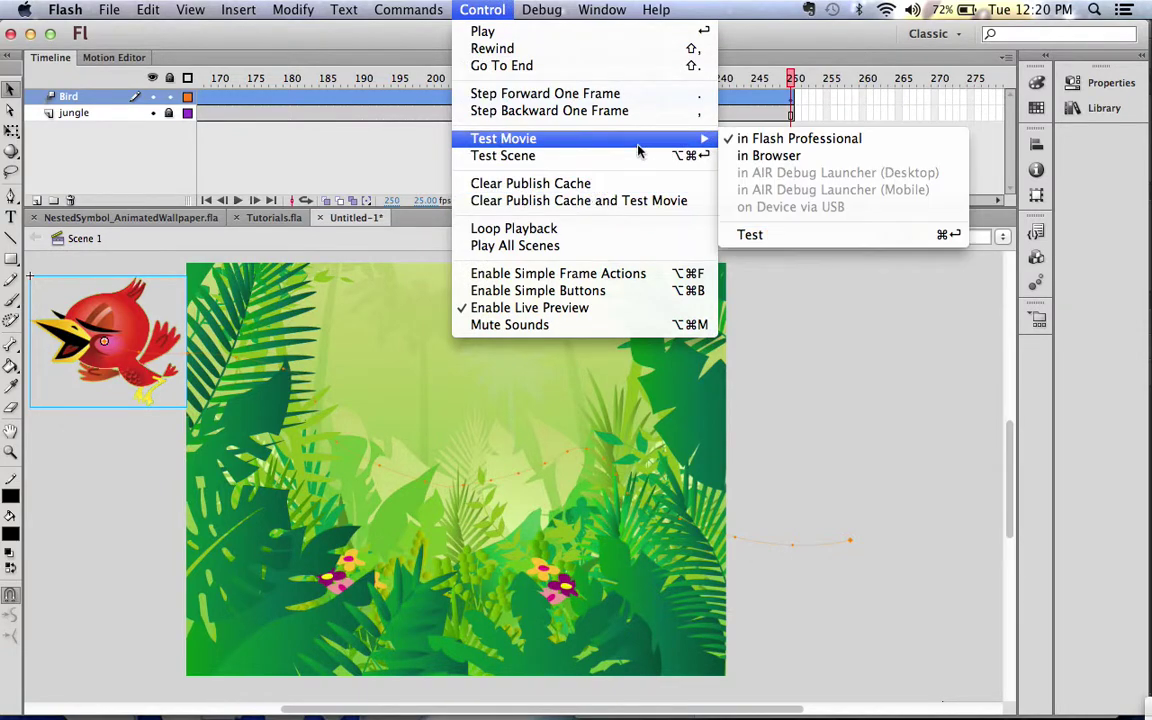
pyautogui.click(742, 141)
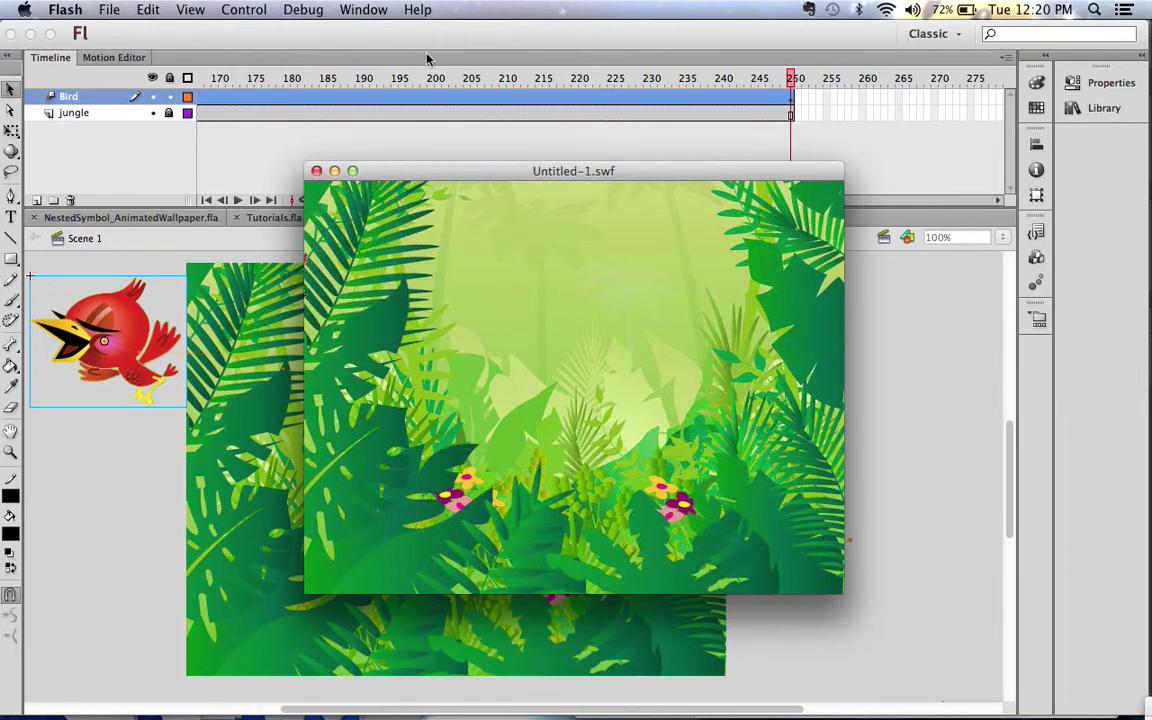
pyautogui.click(316, 172)
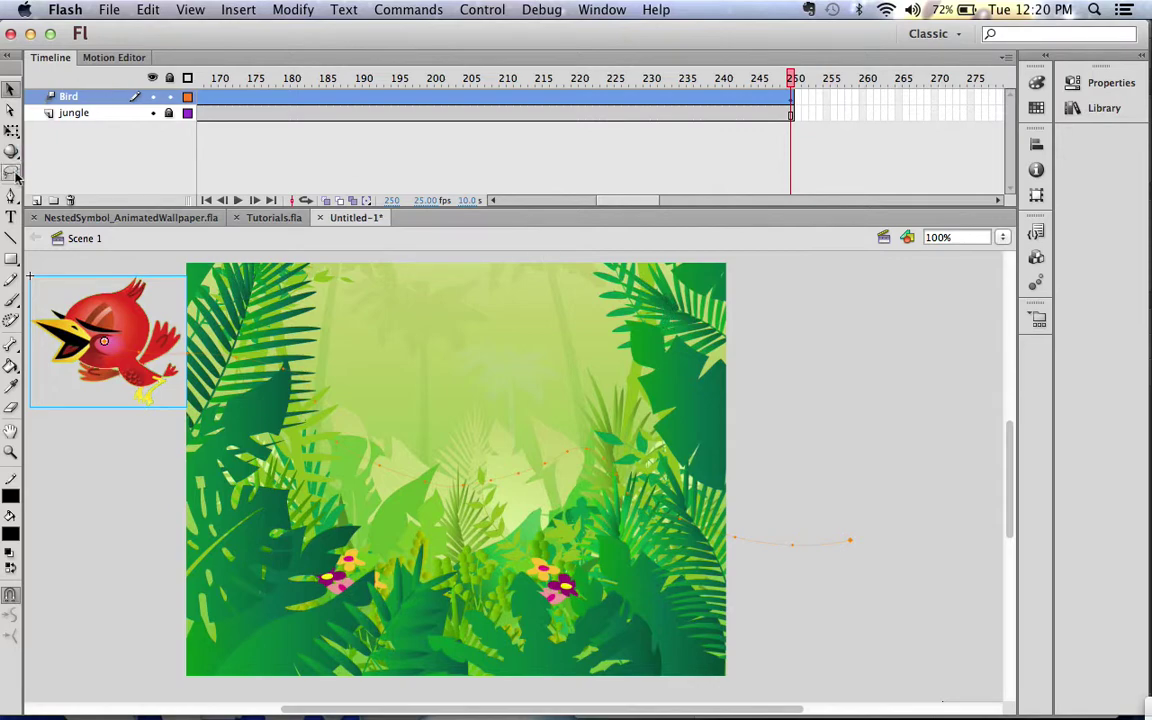
# Step: Add a new layer above the Bird layer and name it Bird2
pyautogui.click(36, 200)
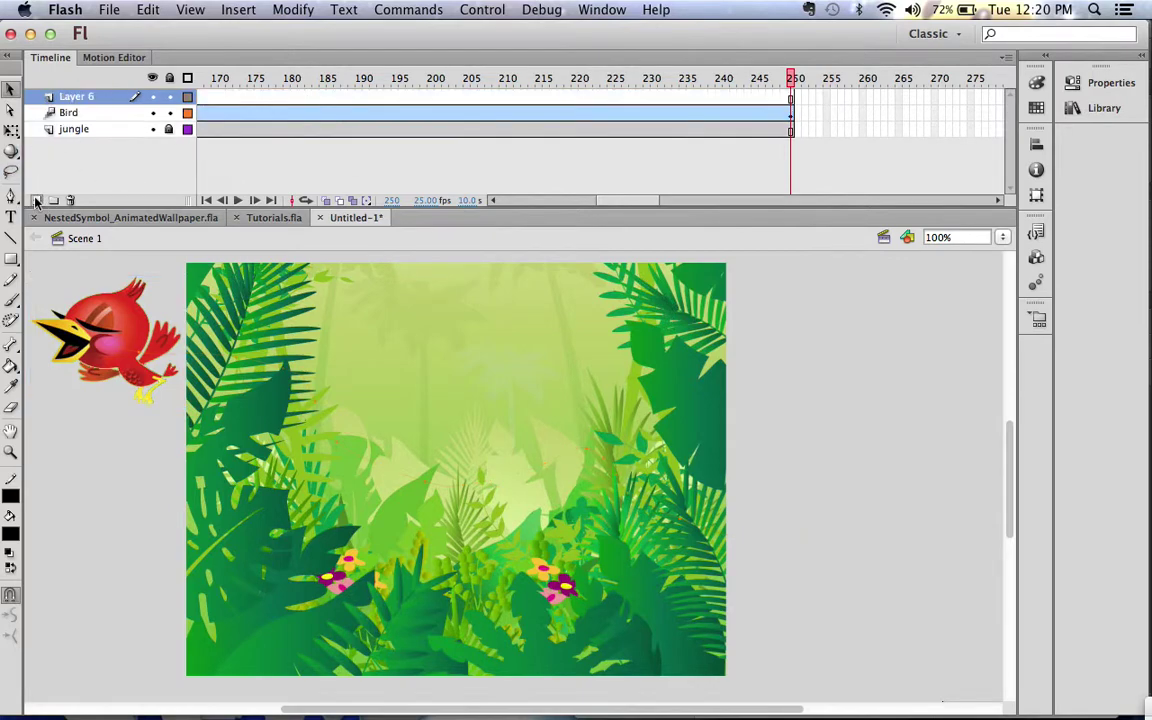
pyautogui.click(73, 97)
pyautogui.doubleClick(73, 97)
pyautogui.write('Bi')
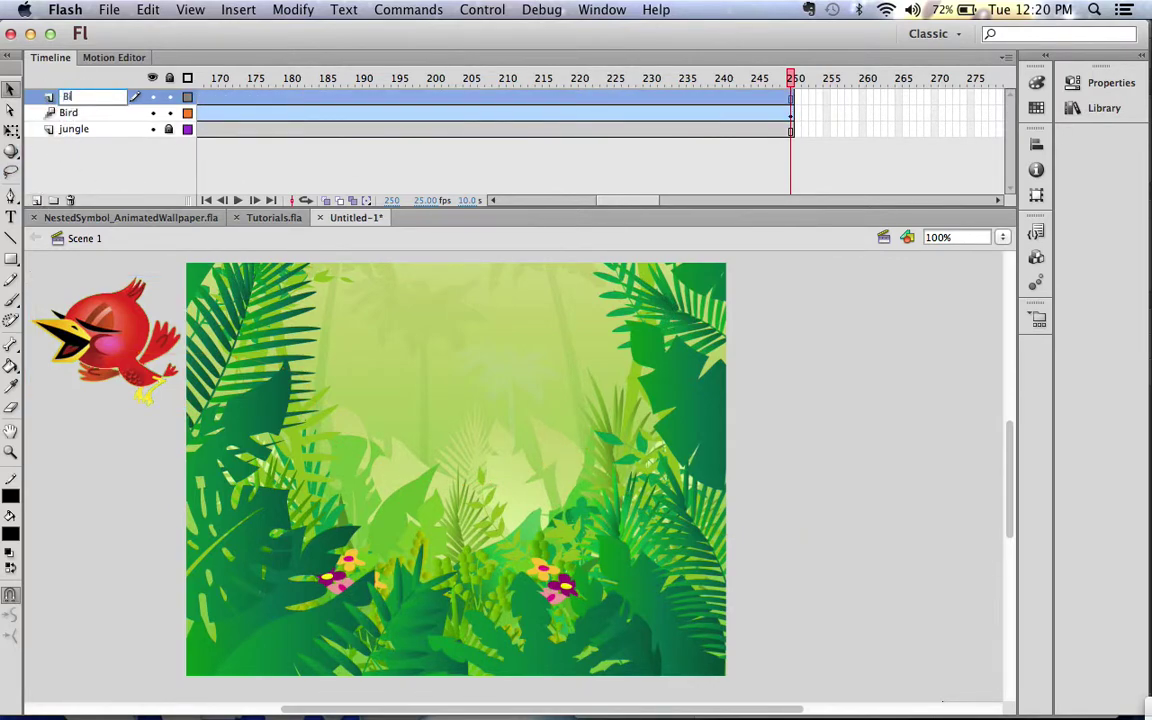
pyautogui.write('rd2')
pyautogui.press('Return')
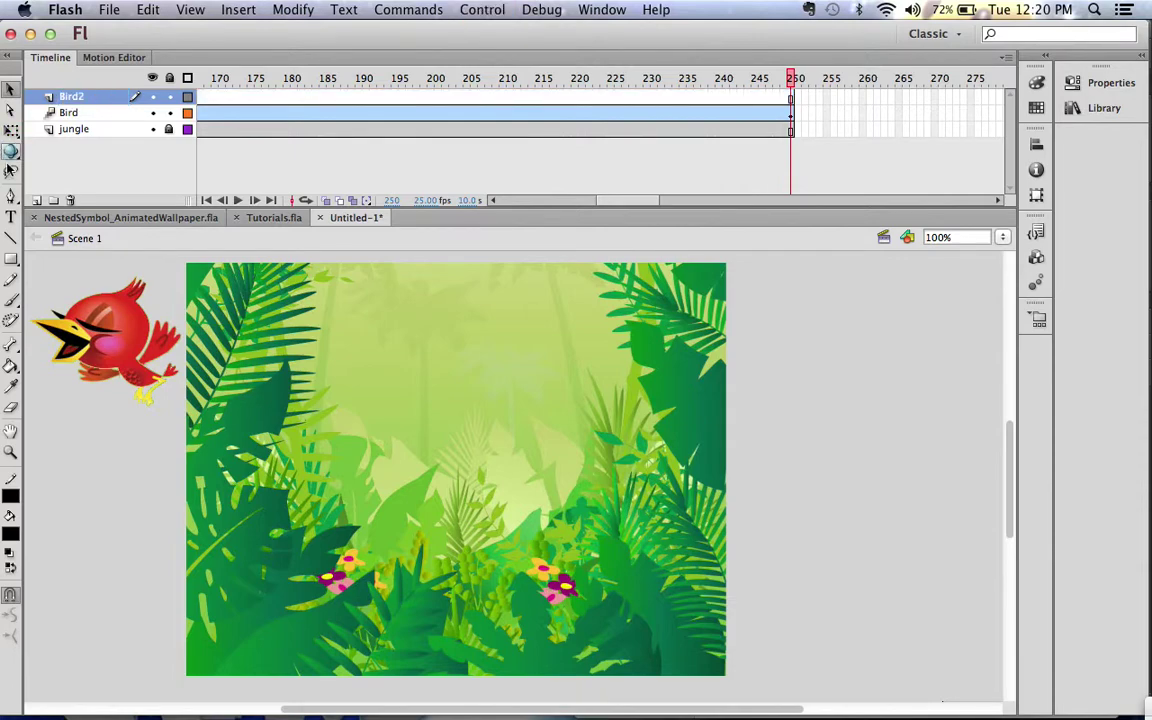
# Step: Add another layer above Bird2 and name it Bird3
pyautogui.click(36, 200)
pyautogui.doubleClick(74, 97)
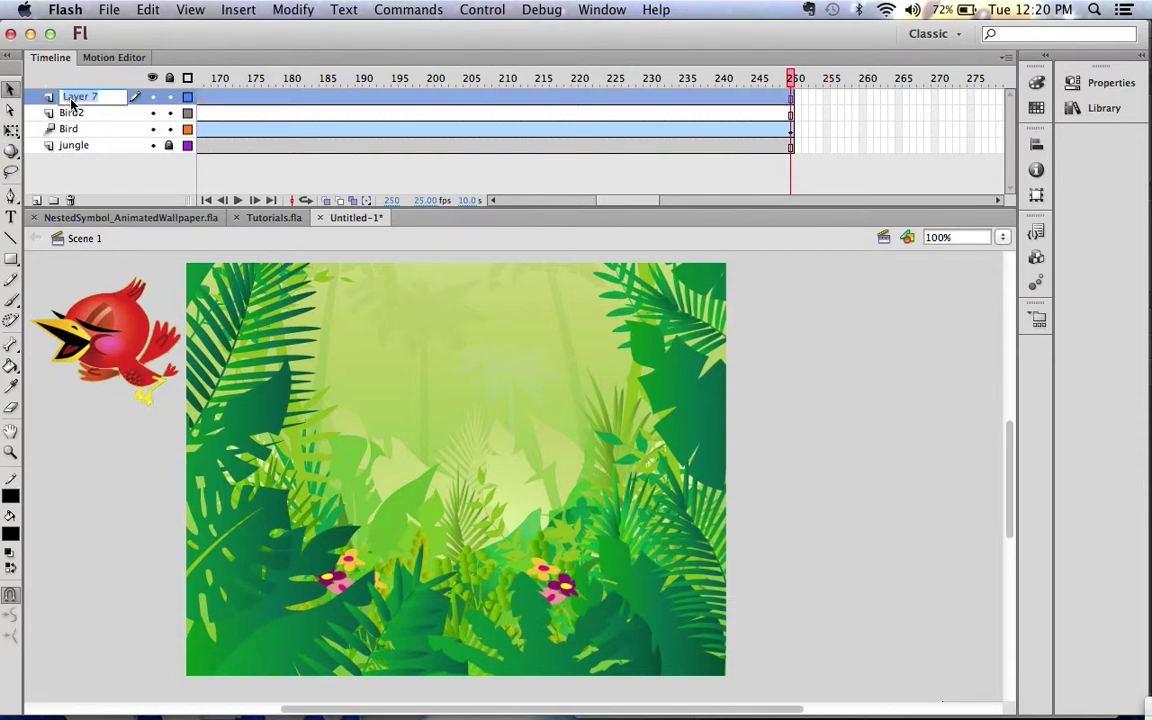
pyautogui.write('Bird3')
pyautogui.press('Return')
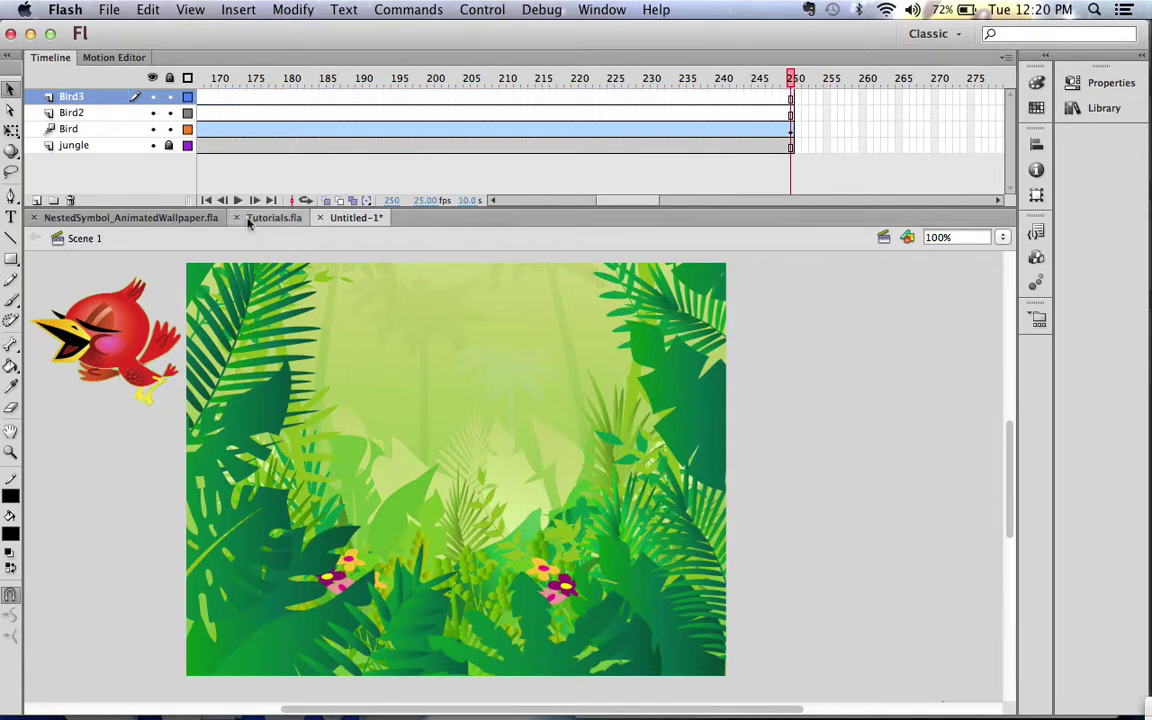
# Step: Make Bird2 the active layer and return the playhead to frame 1 of the main timeline
pyautogui.click(214, 98)
pyautogui.click(213, 116)
pyautogui.moveTo(214, 78); pyautogui.dragTo(195, 76)
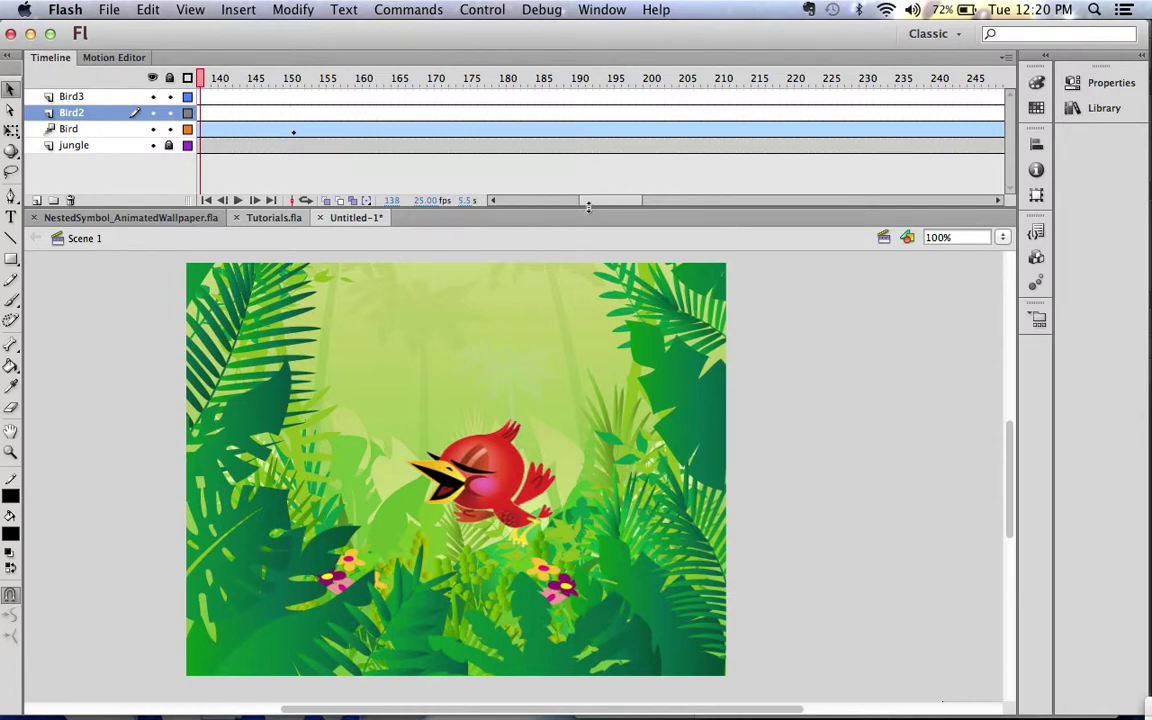
pyautogui.moveTo(623, 201); pyautogui.dragTo(496, 188)
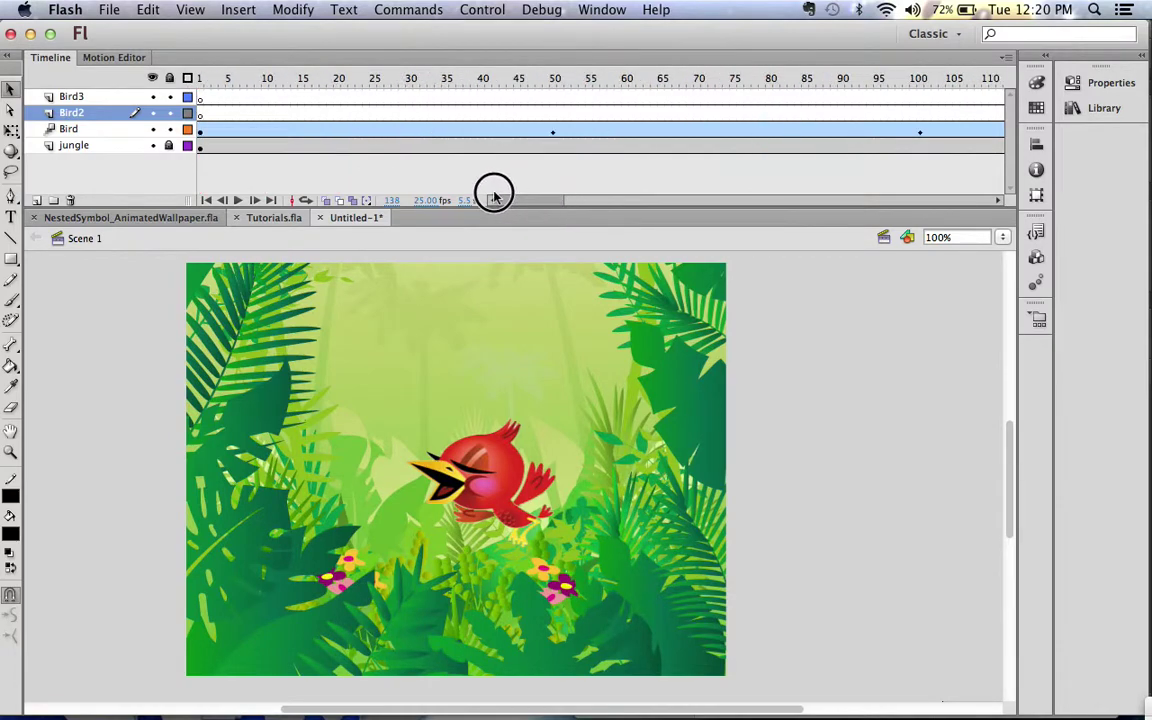
pyautogui.moveTo(312, 80); pyautogui.dragTo(135, 68)
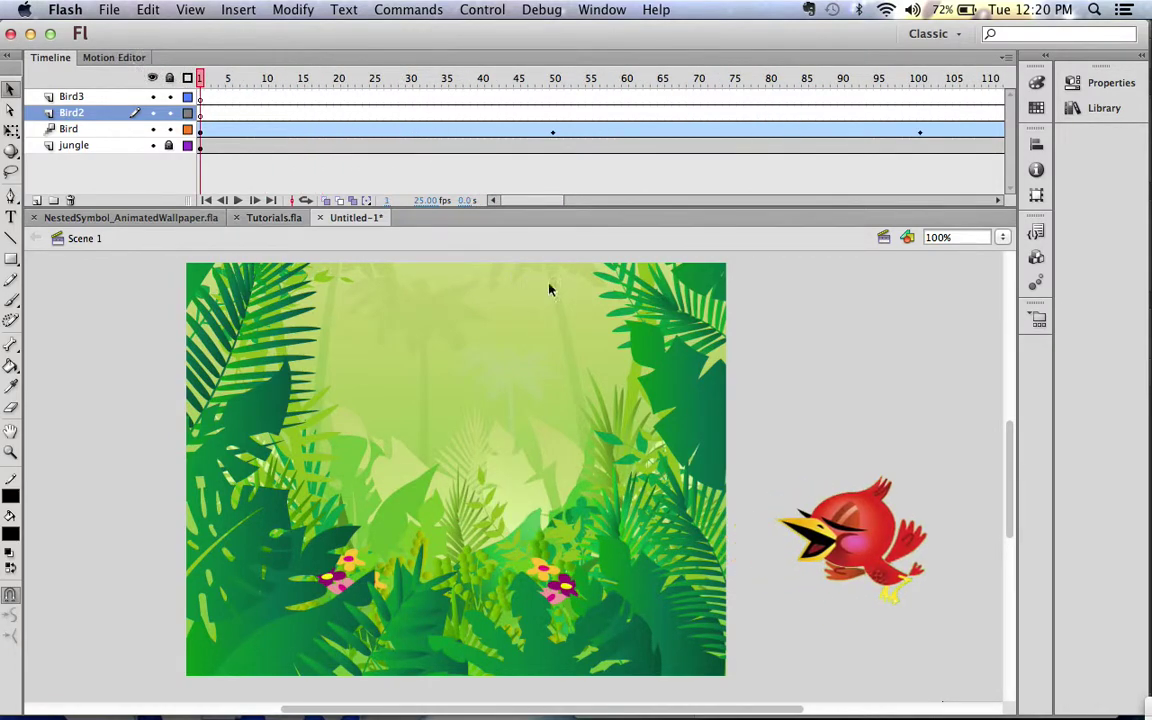